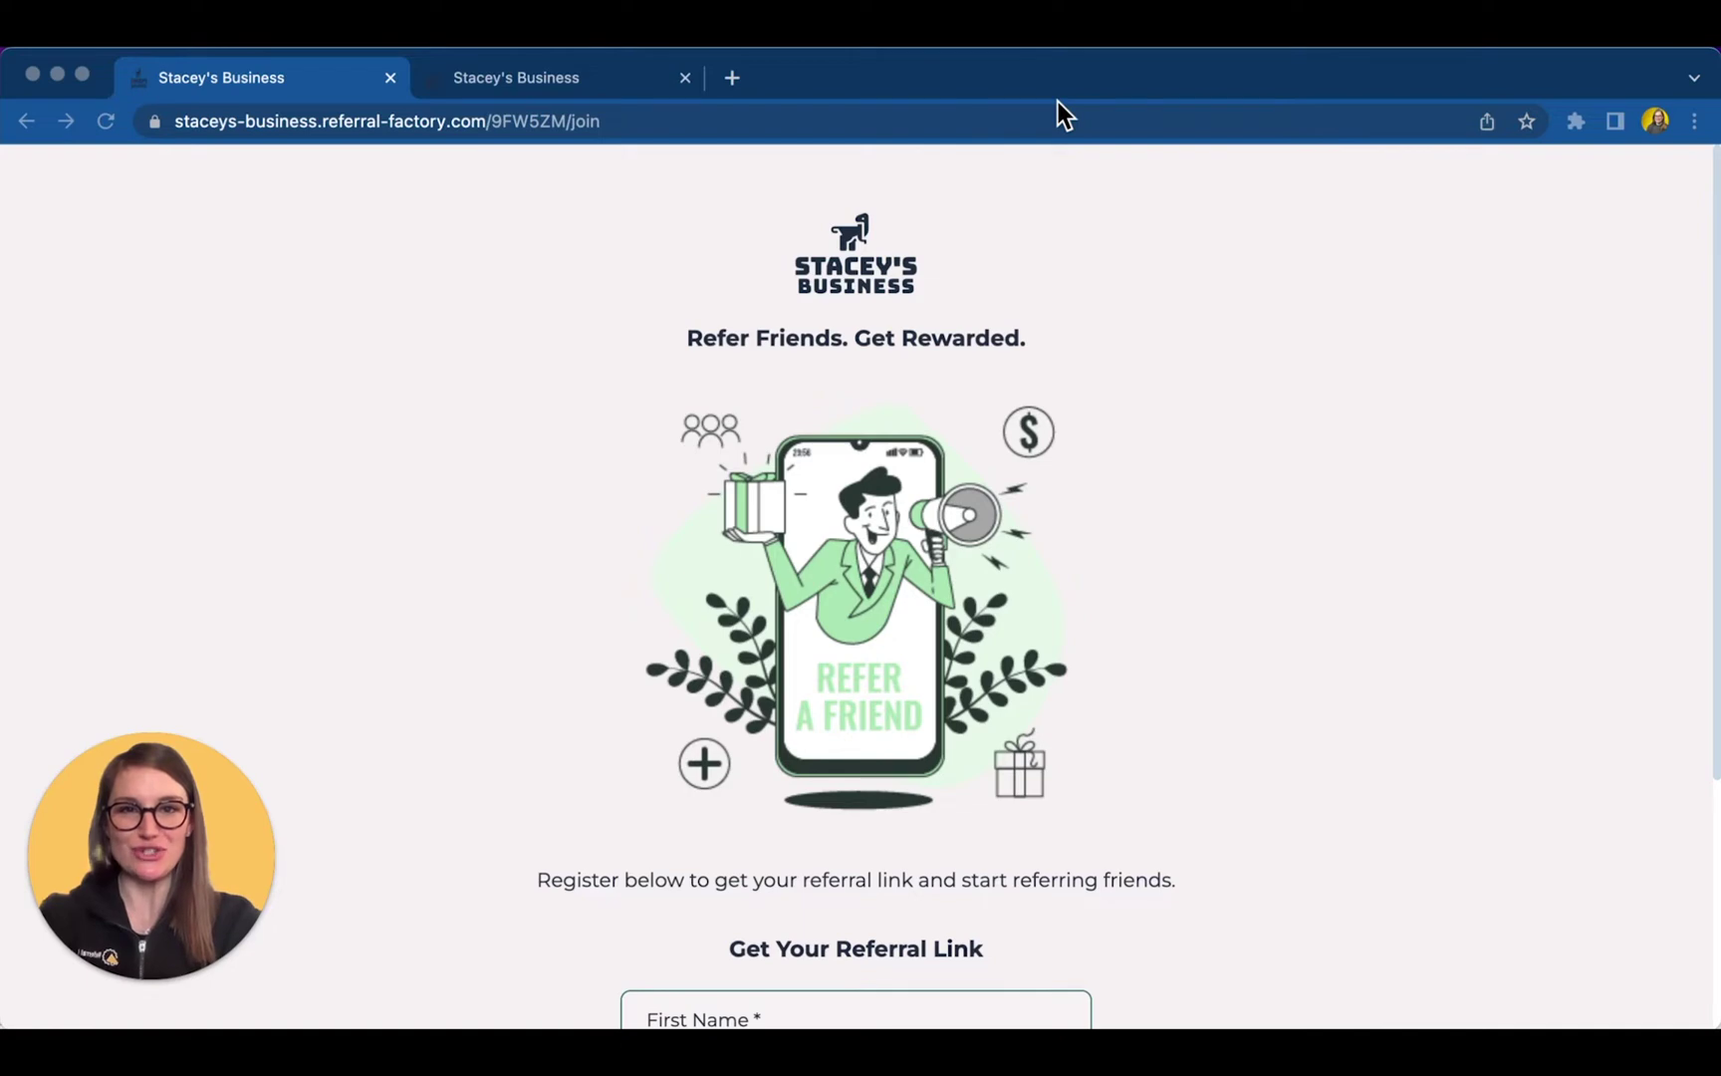
- Register a referrer with their first name and email address, accepting the terms
{"action": "scroll", "coordinate": [1211, 332], "scroll_direction": "down", "scroll_amount": 4}
{"action": "scroll", "coordinate": [1211, 322], "scroll_direction": "down", "scroll_amount": 3}
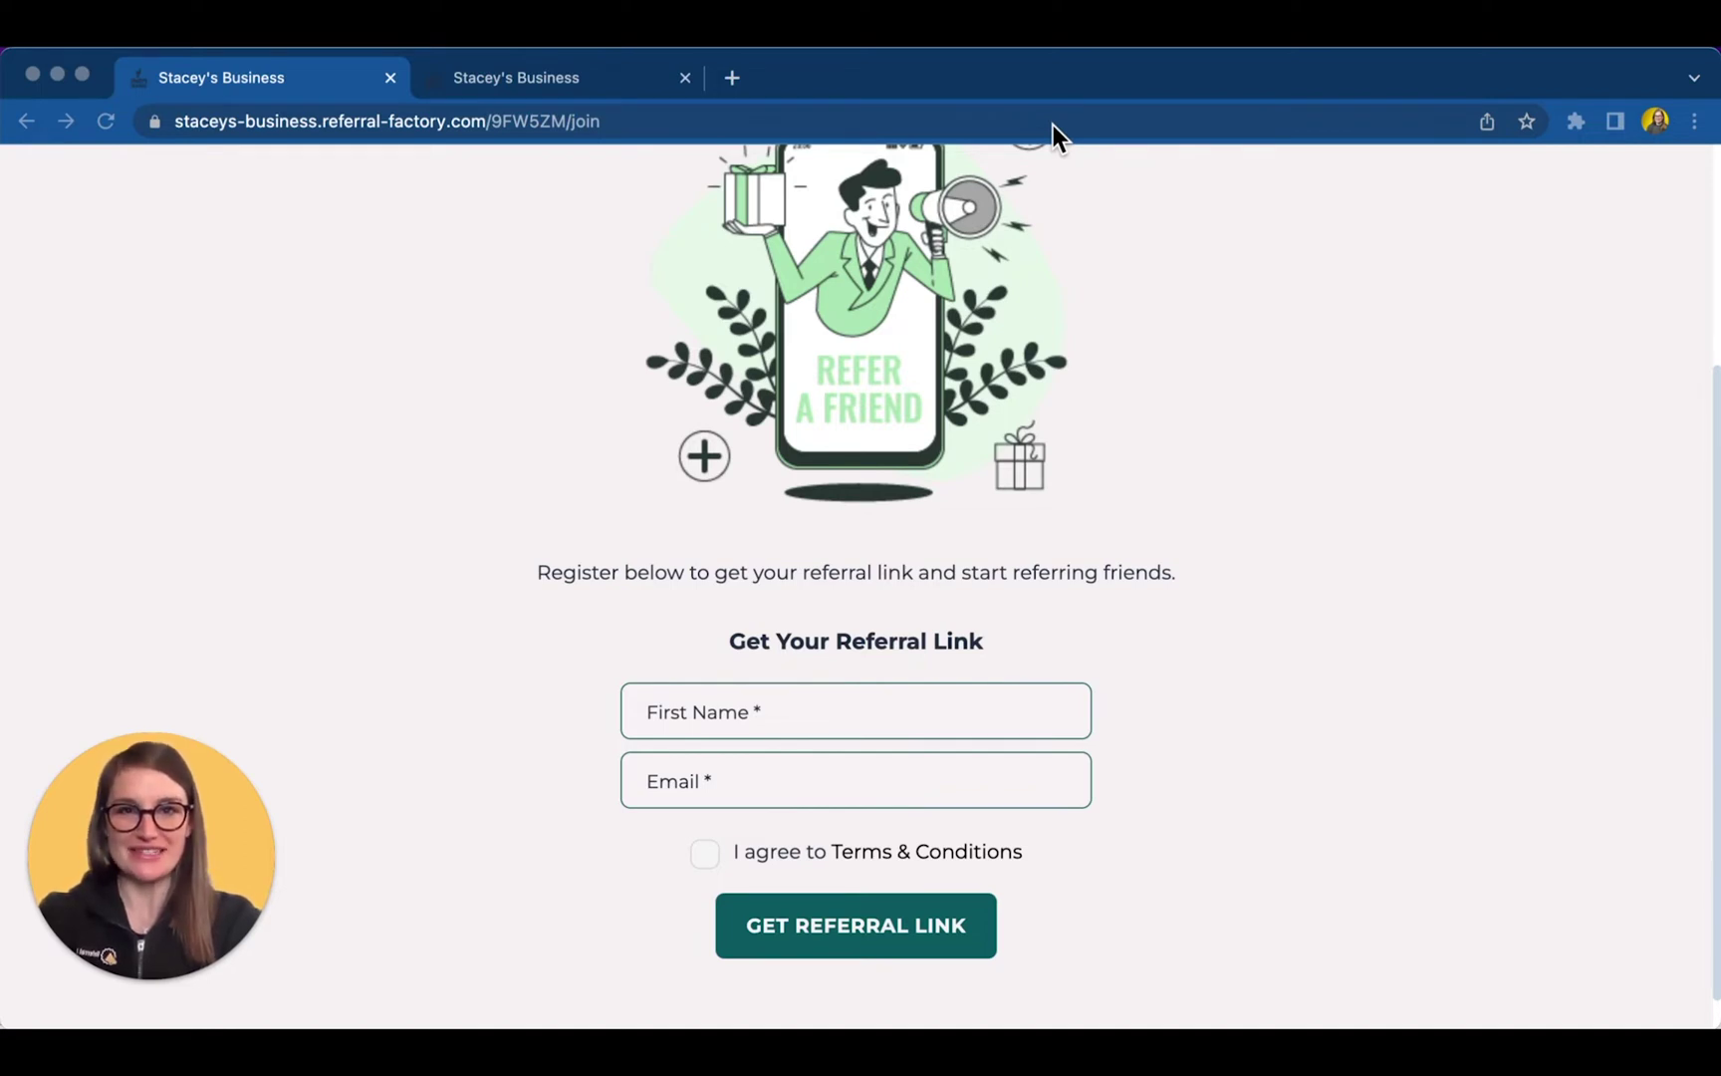
{"action": "left_click", "coordinate": [871, 697]}
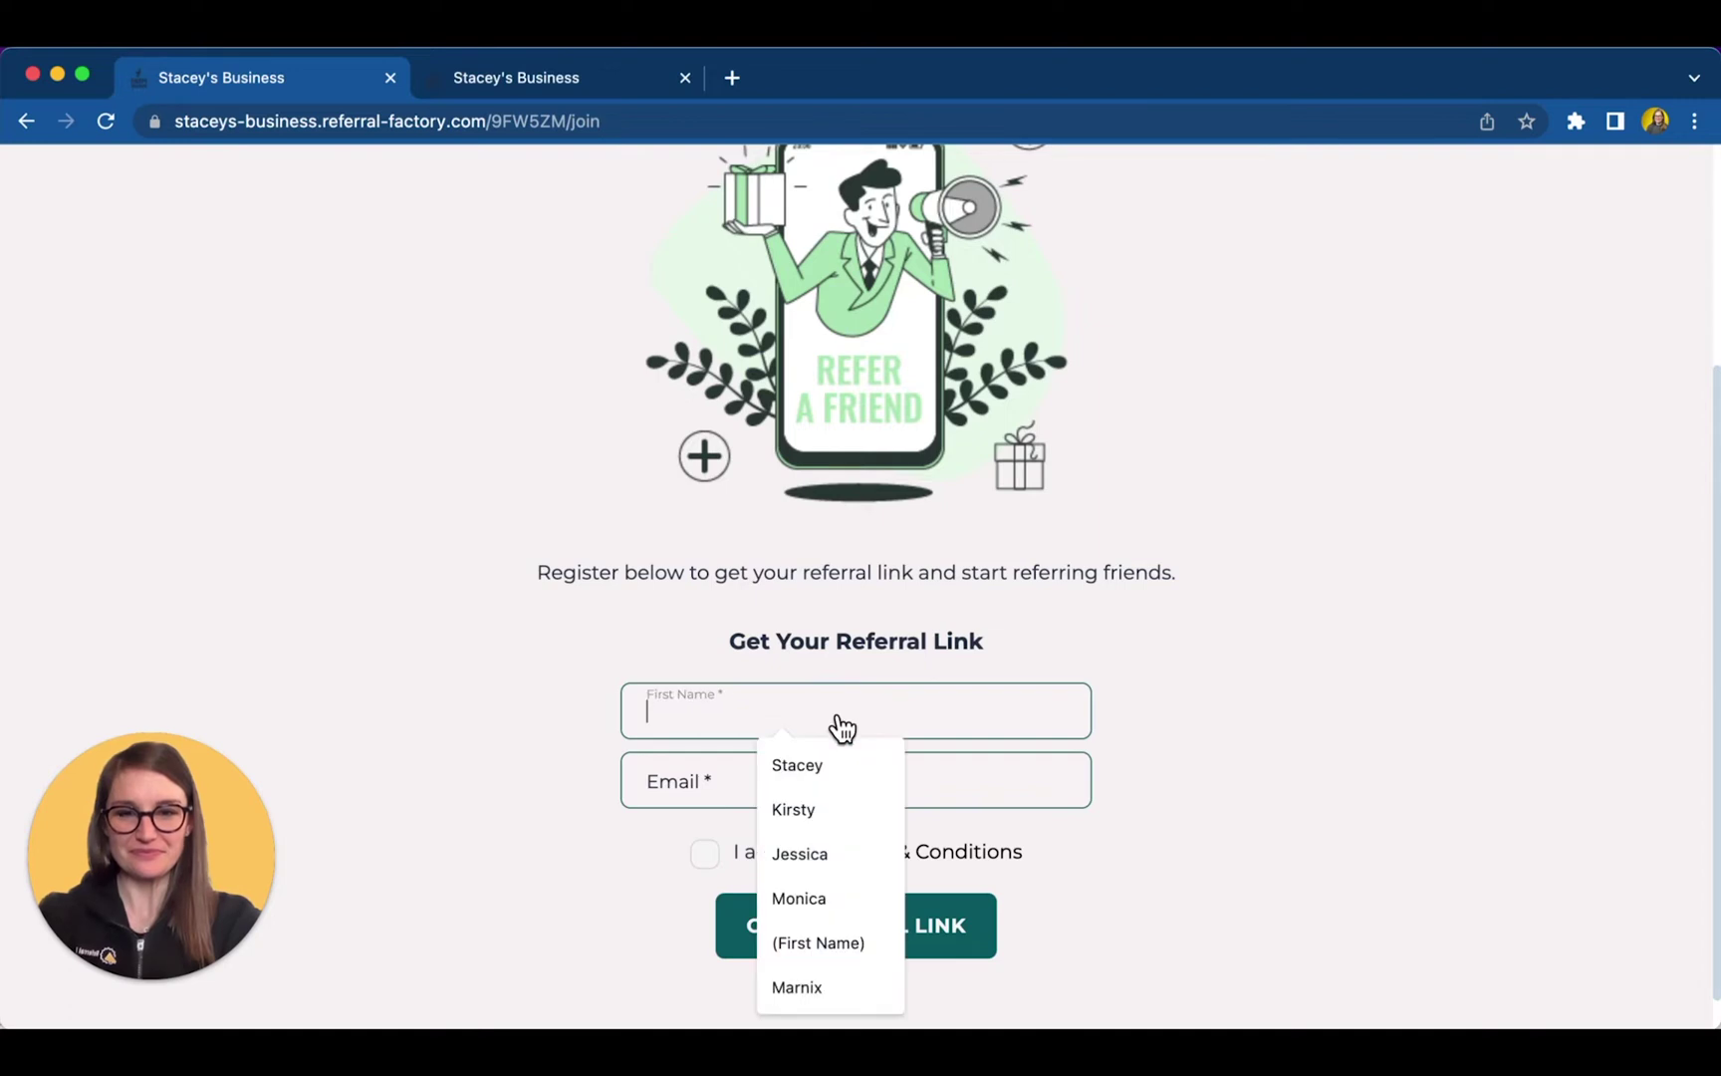
{"action": "type", "text": "Kirsty"}
{"action": "left_click", "coordinate": [697, 780]}
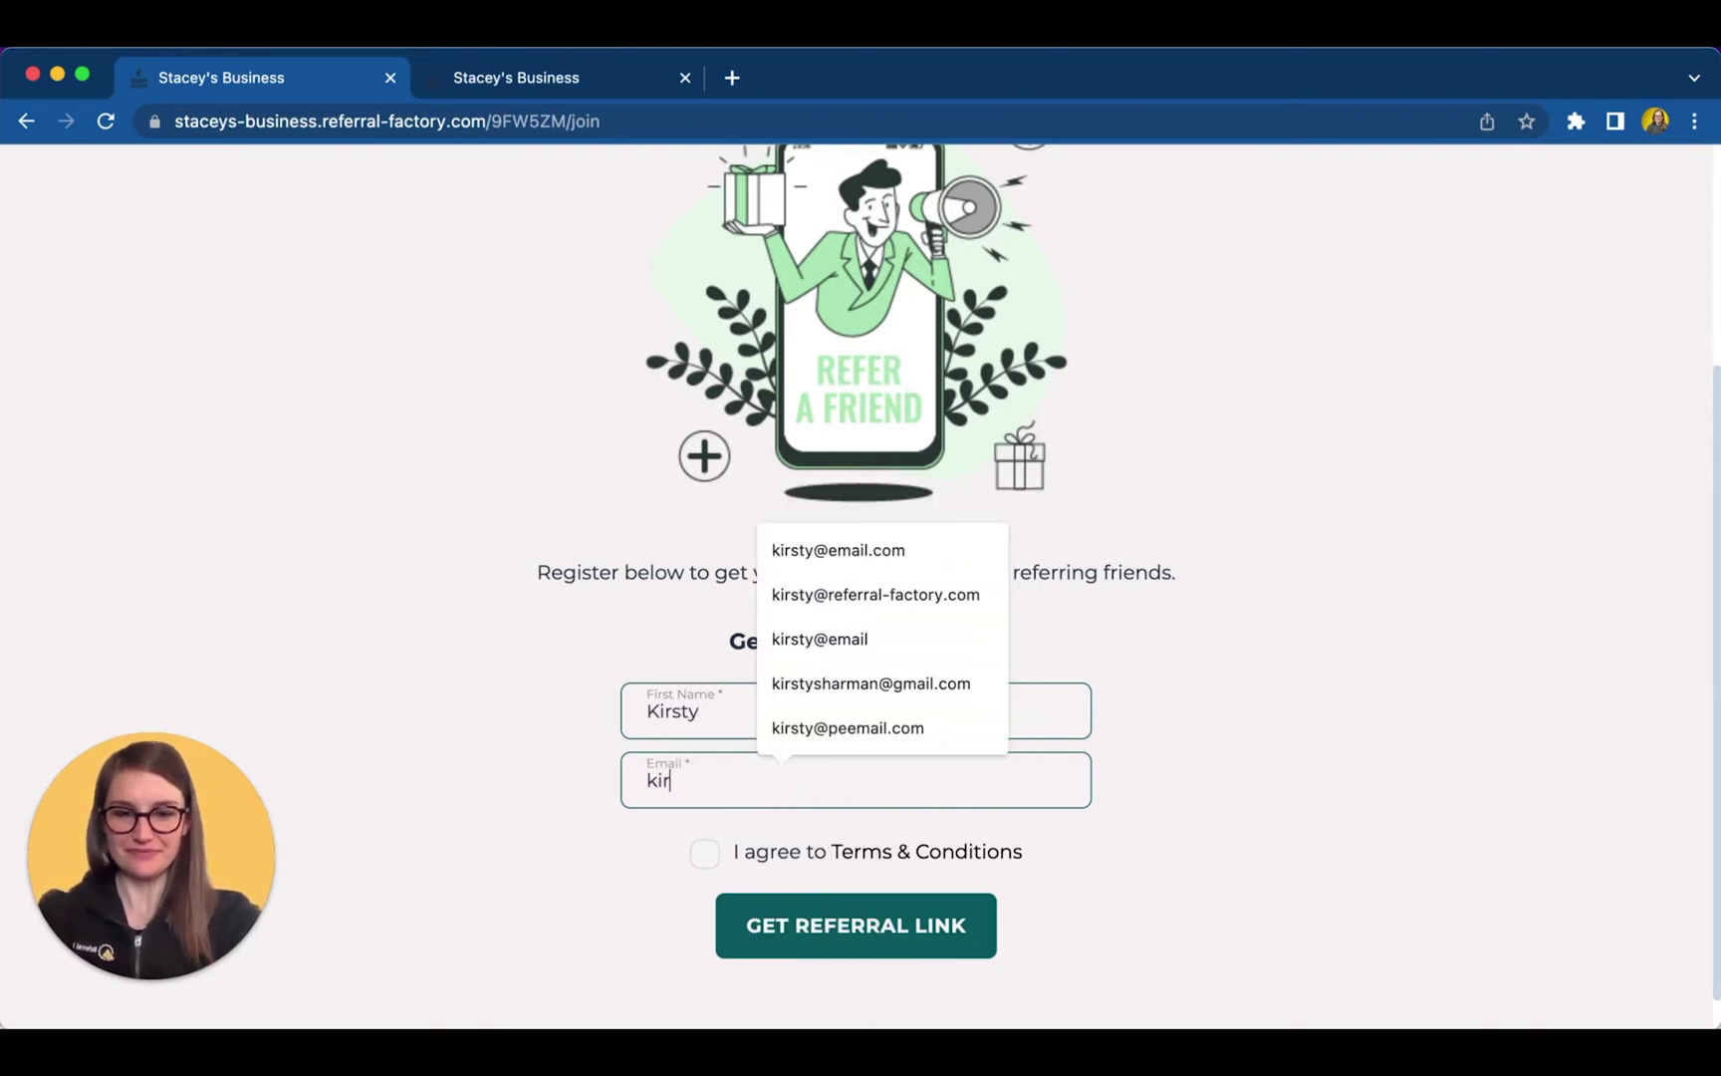
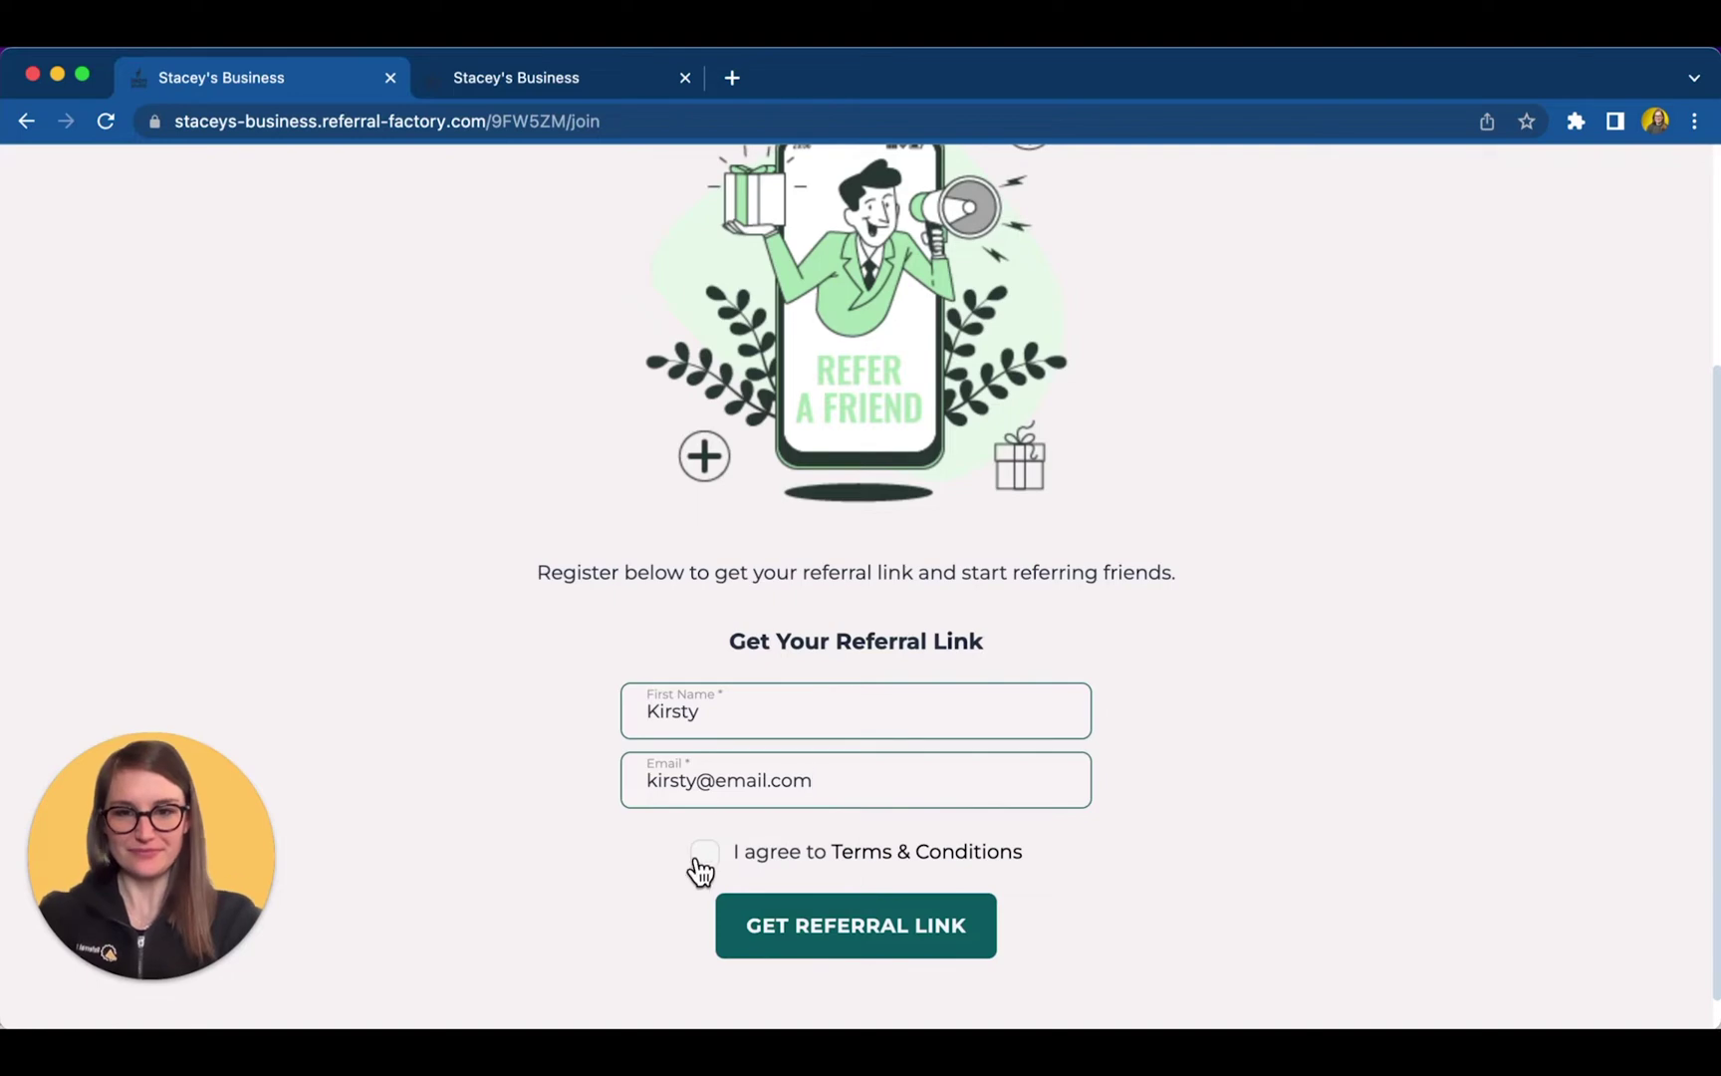
{"action": "left_click", "coordinate": [703, 855]}
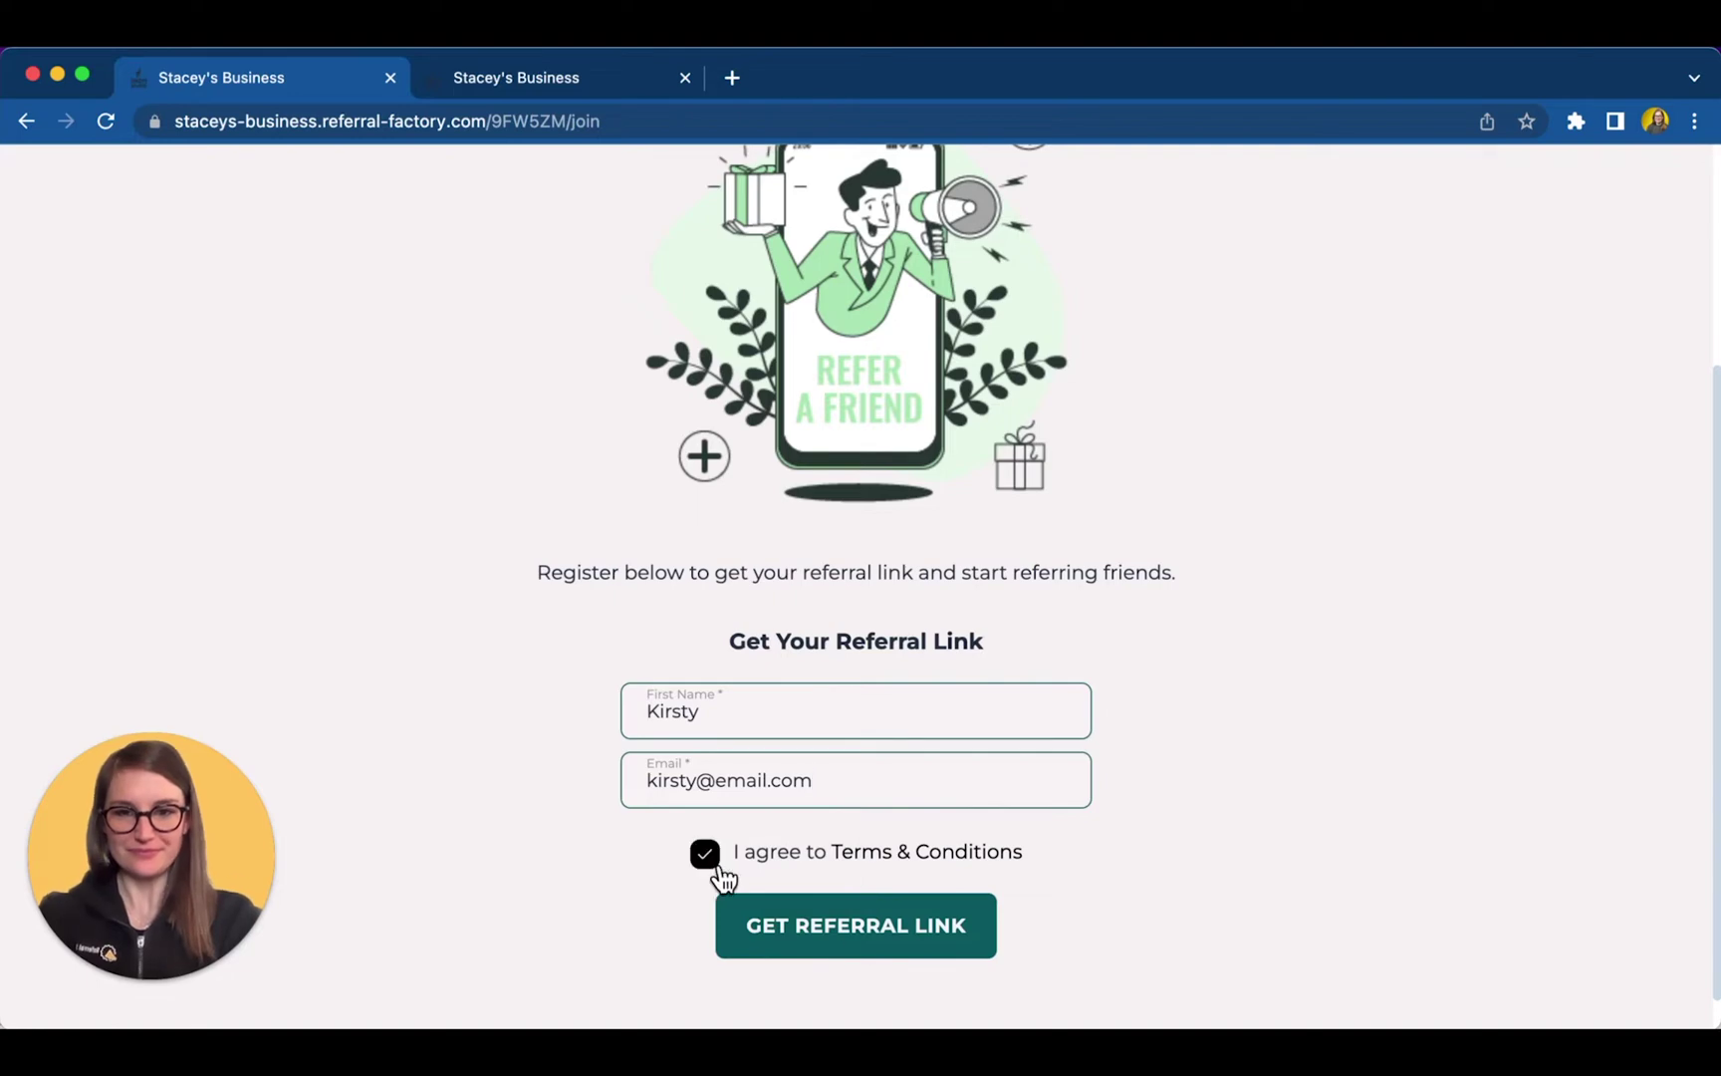
{"action": "left_click", "coordinate": [866, 931]}
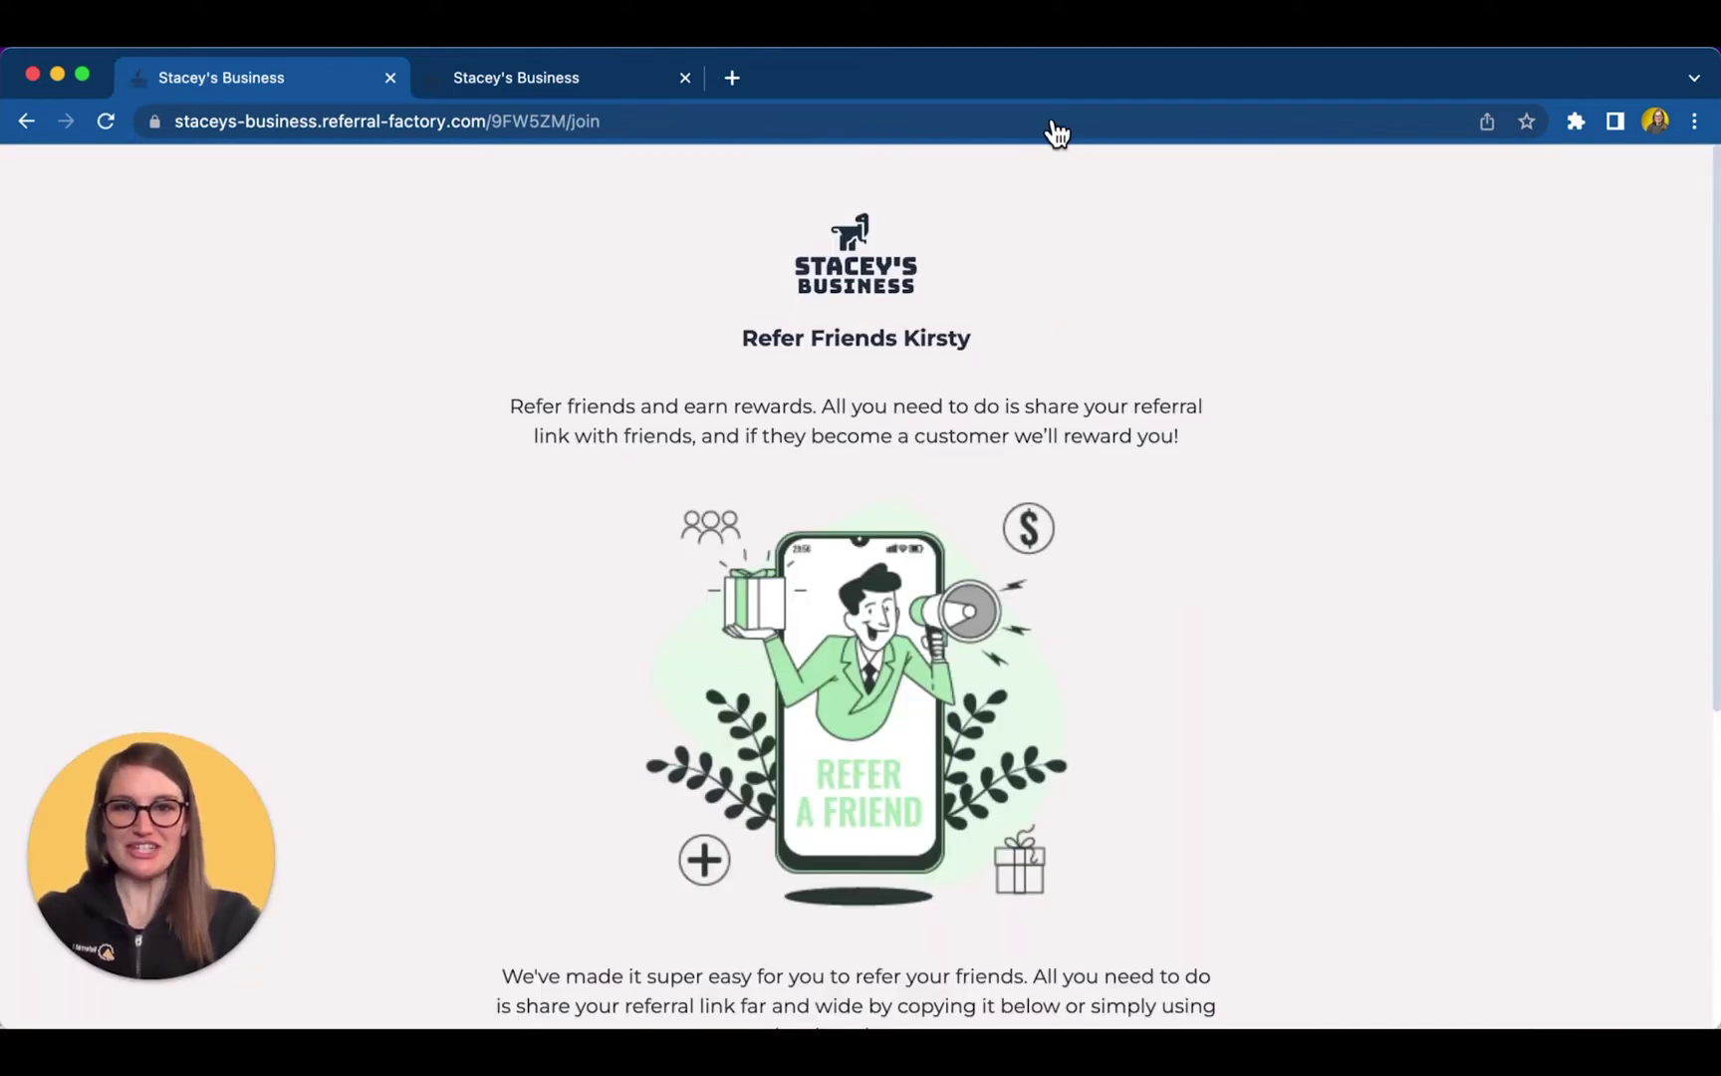
- Copy the referrer's unique referral link and view its page in the second tab
{"action": "scroll", "coordinate": [1191, 717], "scroll_direction": "down", "scroll_amount": 5}
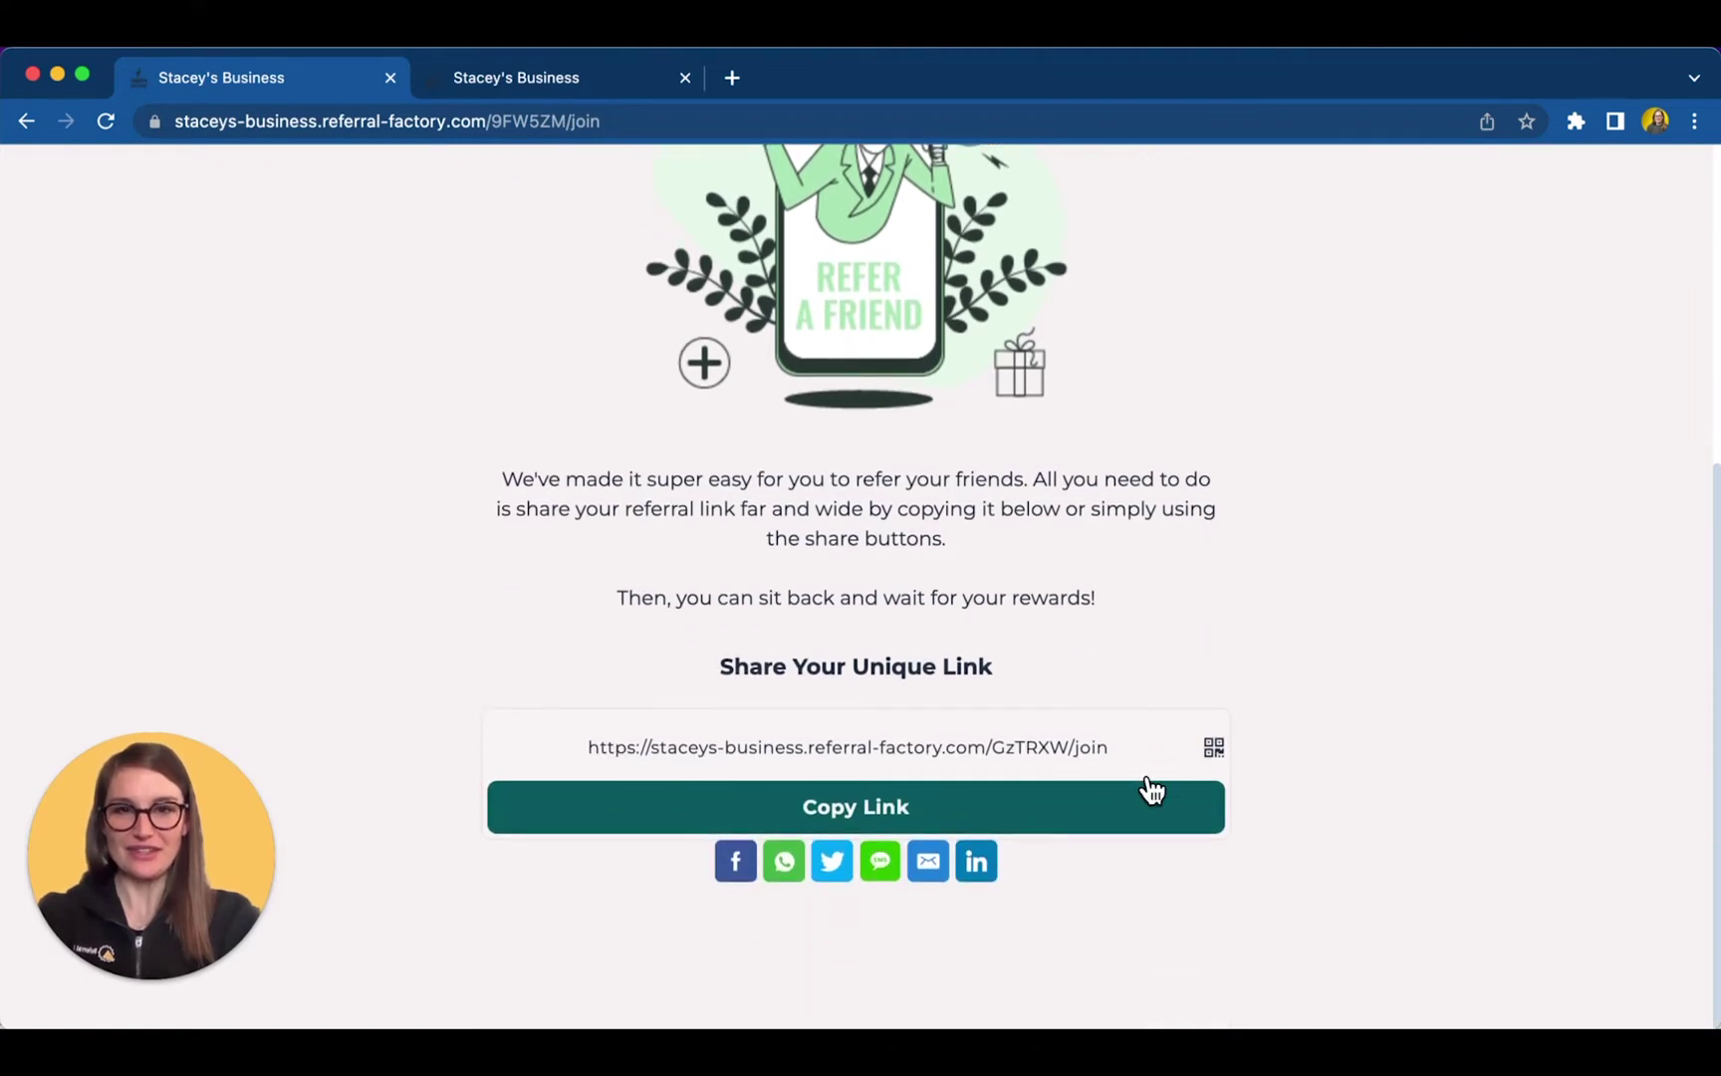
{"action": "left_click", "coordinate": [1007, 825]}
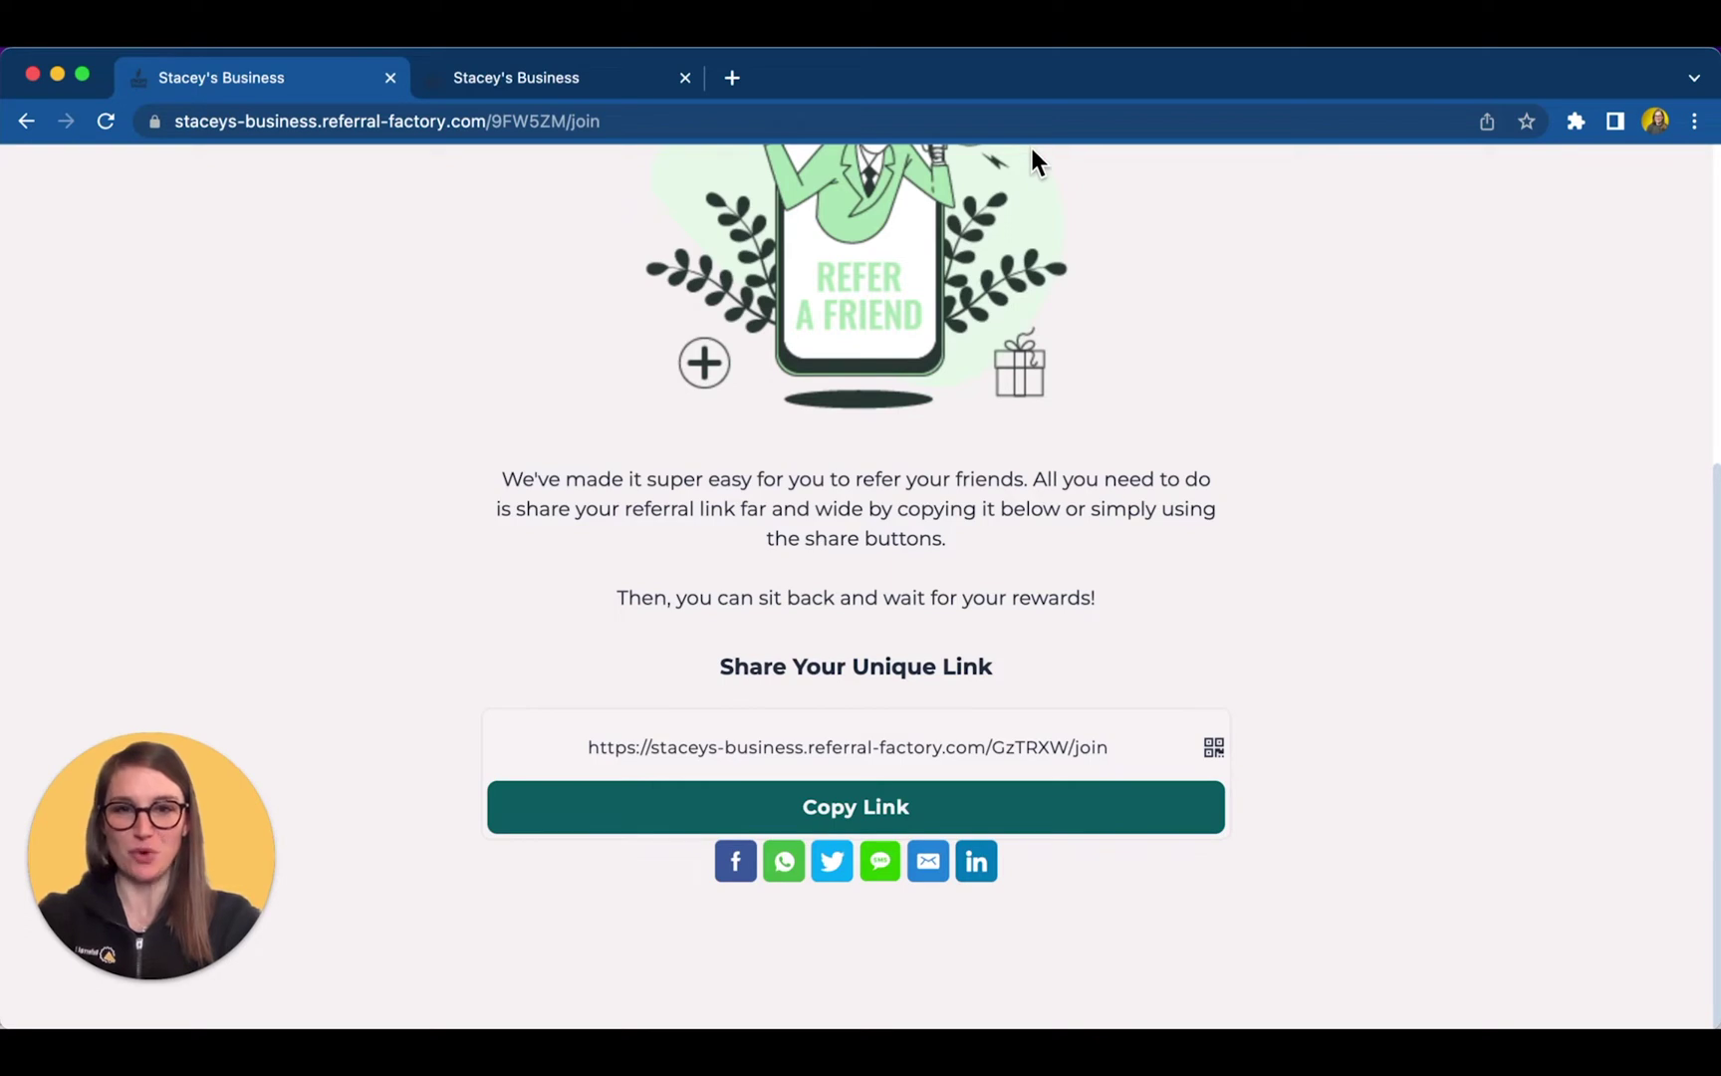
{"action": "left_click", "coordinate": [887, 807]}
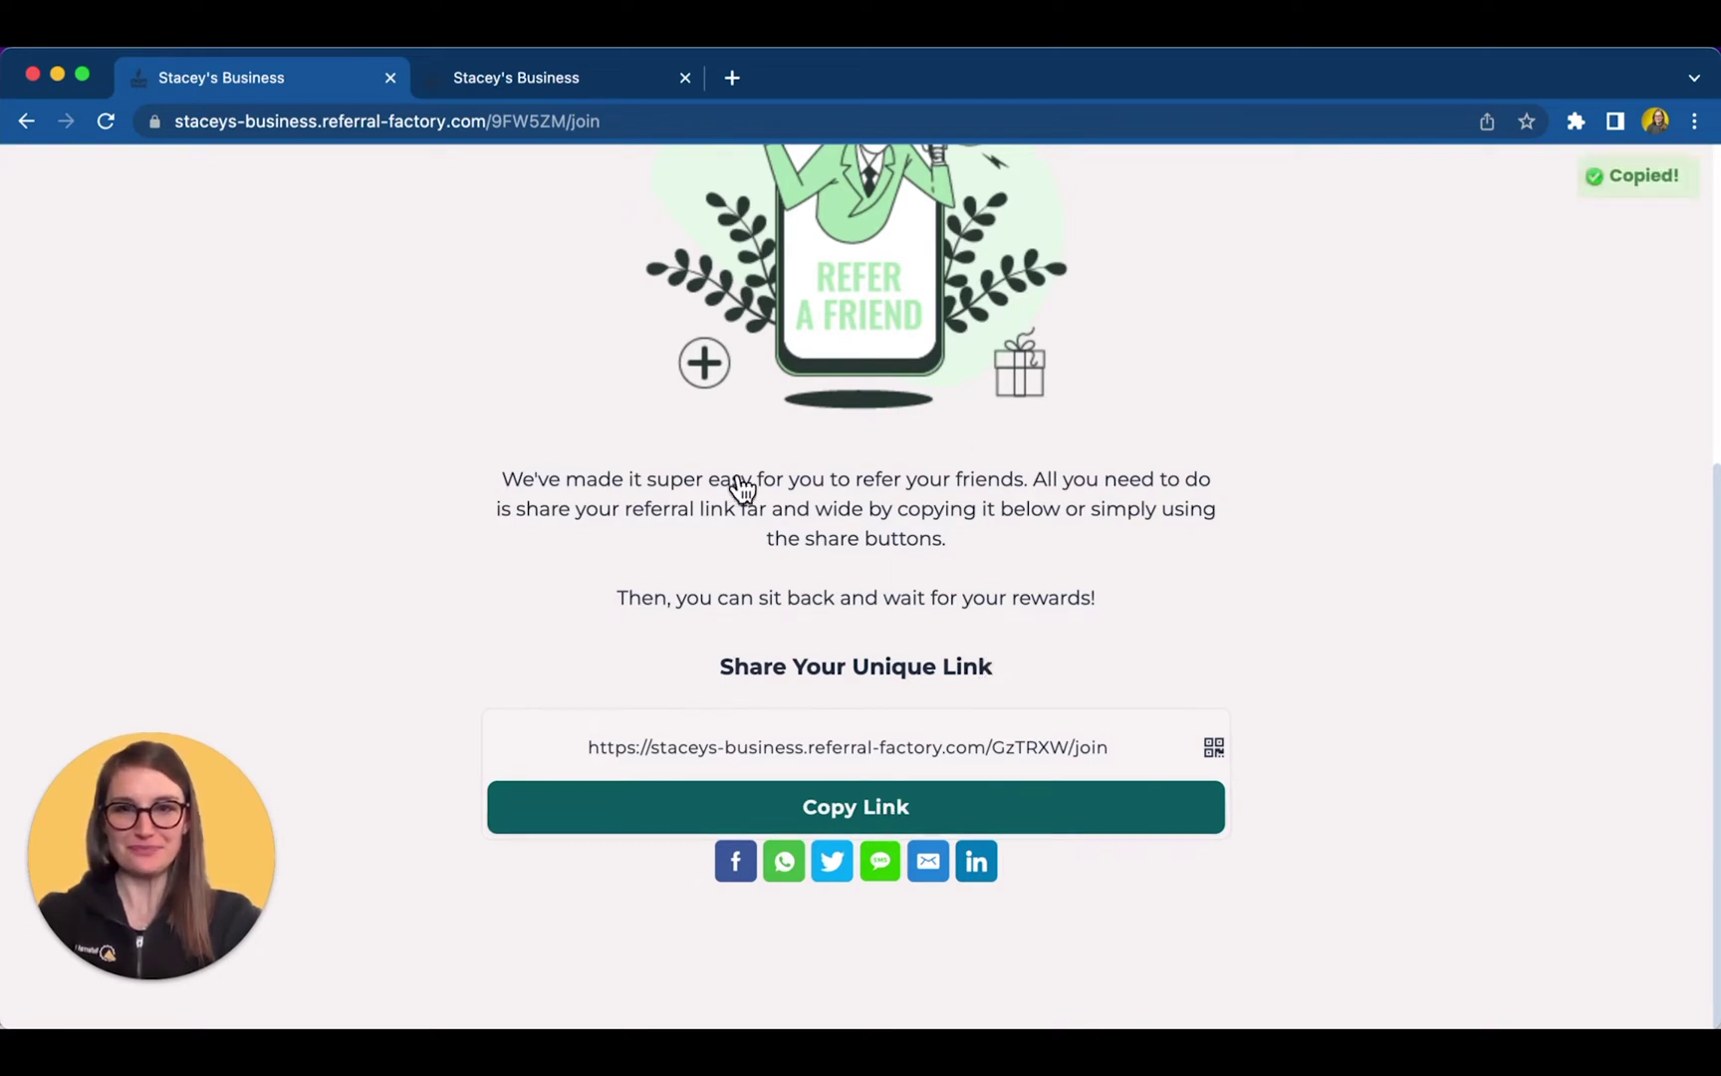
{"action": "left_click", "coordinate": [561, 83]}
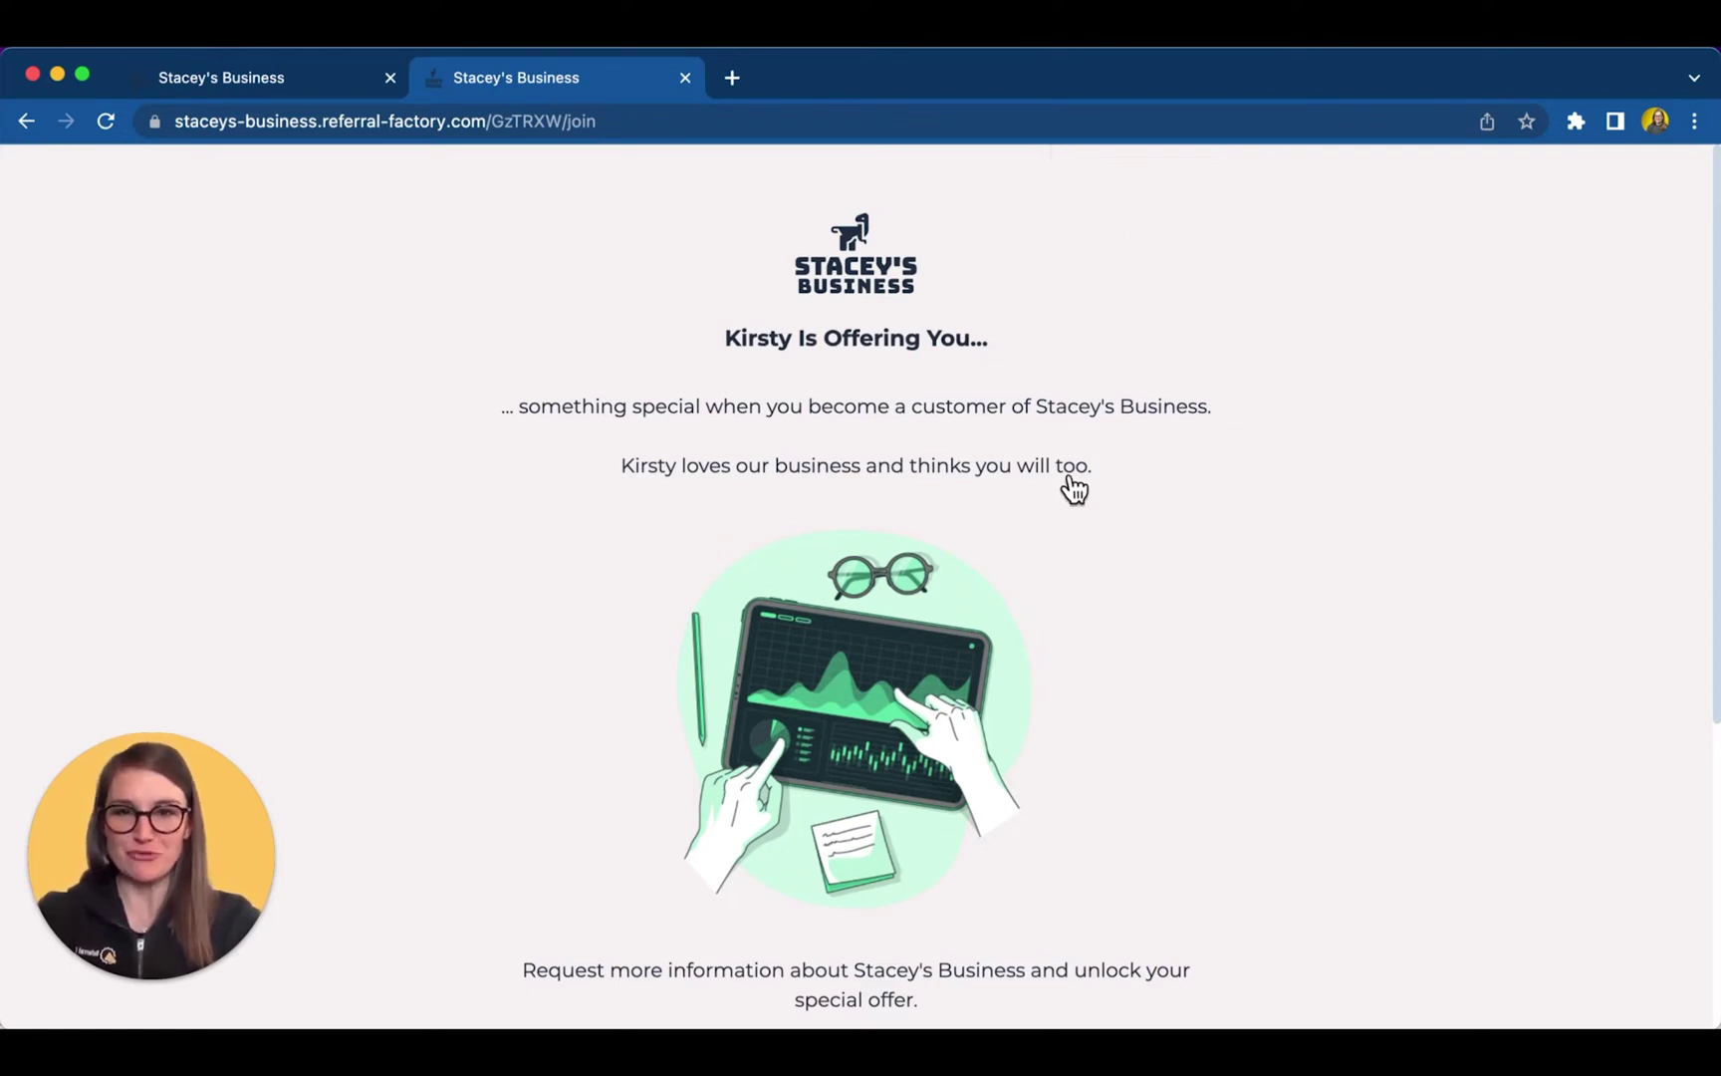
- Register the referred friend with a first name and email, agreeing to Terms & Conditions
{"action": "scroll", "coordinate": [1070, 479], "scroll_direction": "down", "scroll_amount": 5}
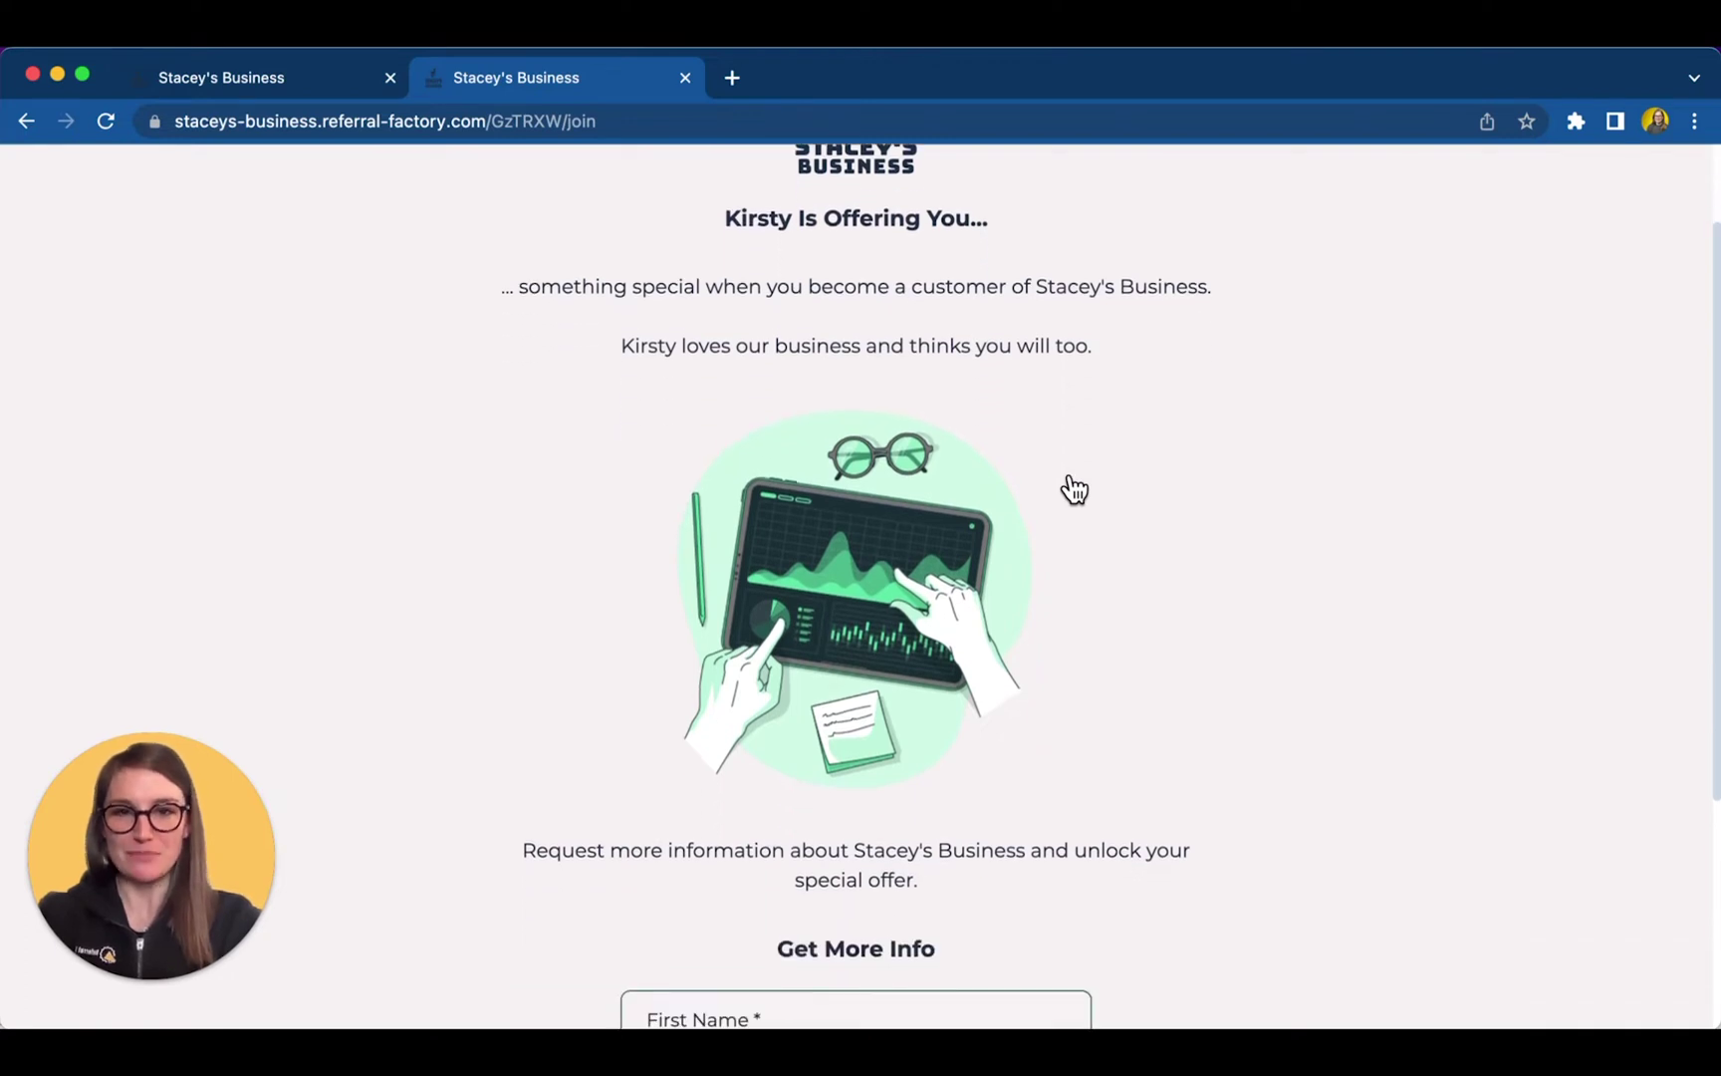
{"action": "scroll", "coordinate": [1072, 488], "scroll_direction": "down", "scroll_amount": 2}
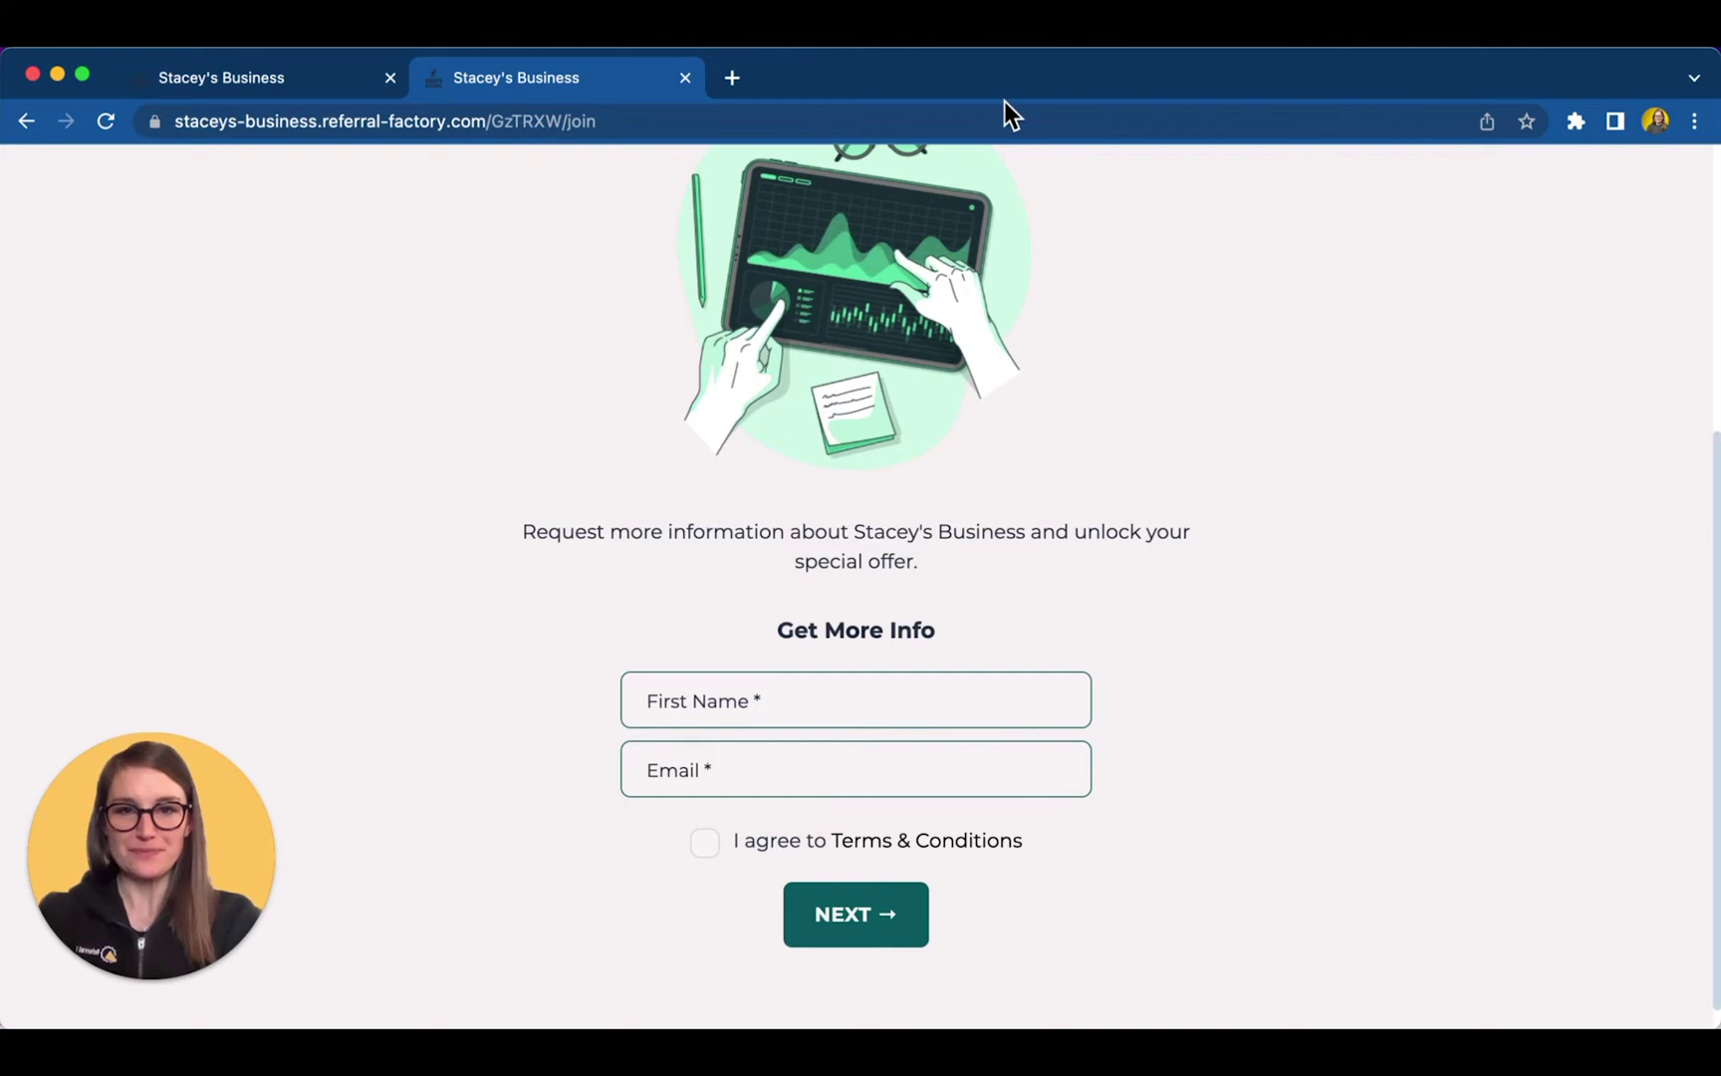
{"action": "left_click", "coordinate": [718, 711]}
{"action": "type", "text": "Jessica"}
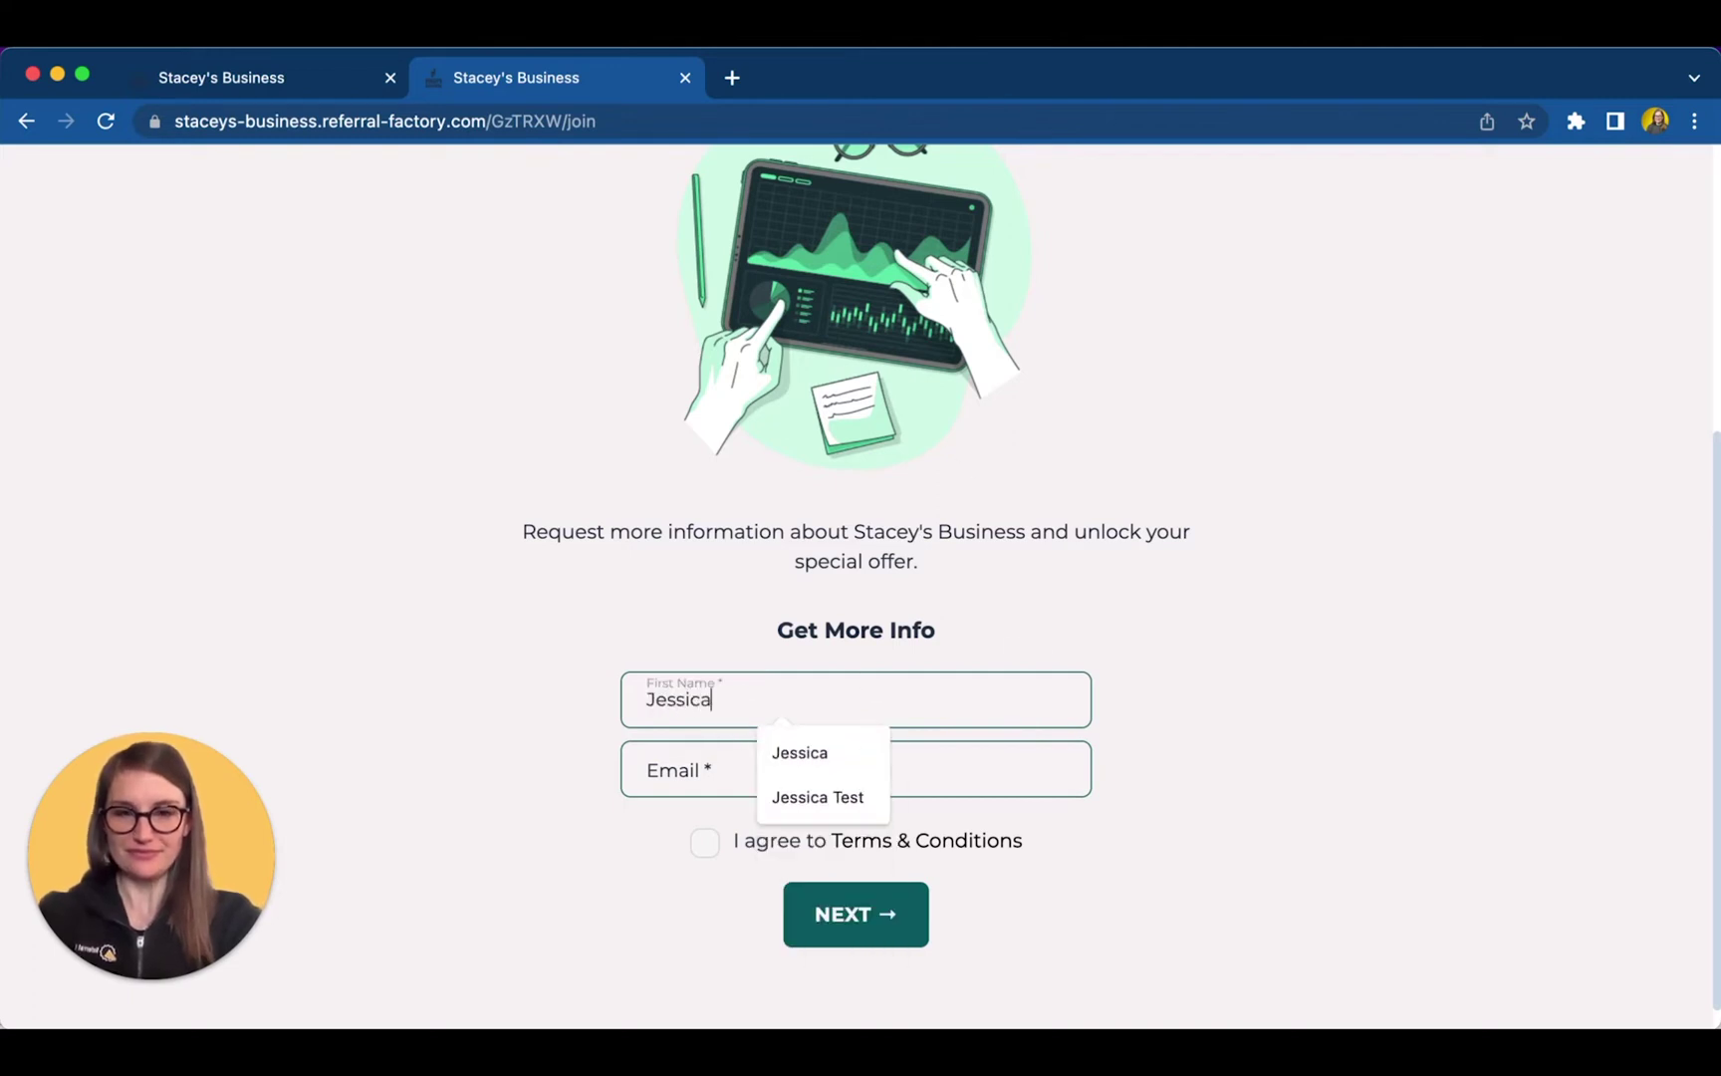
{"action": "key", "text": "Tab"}
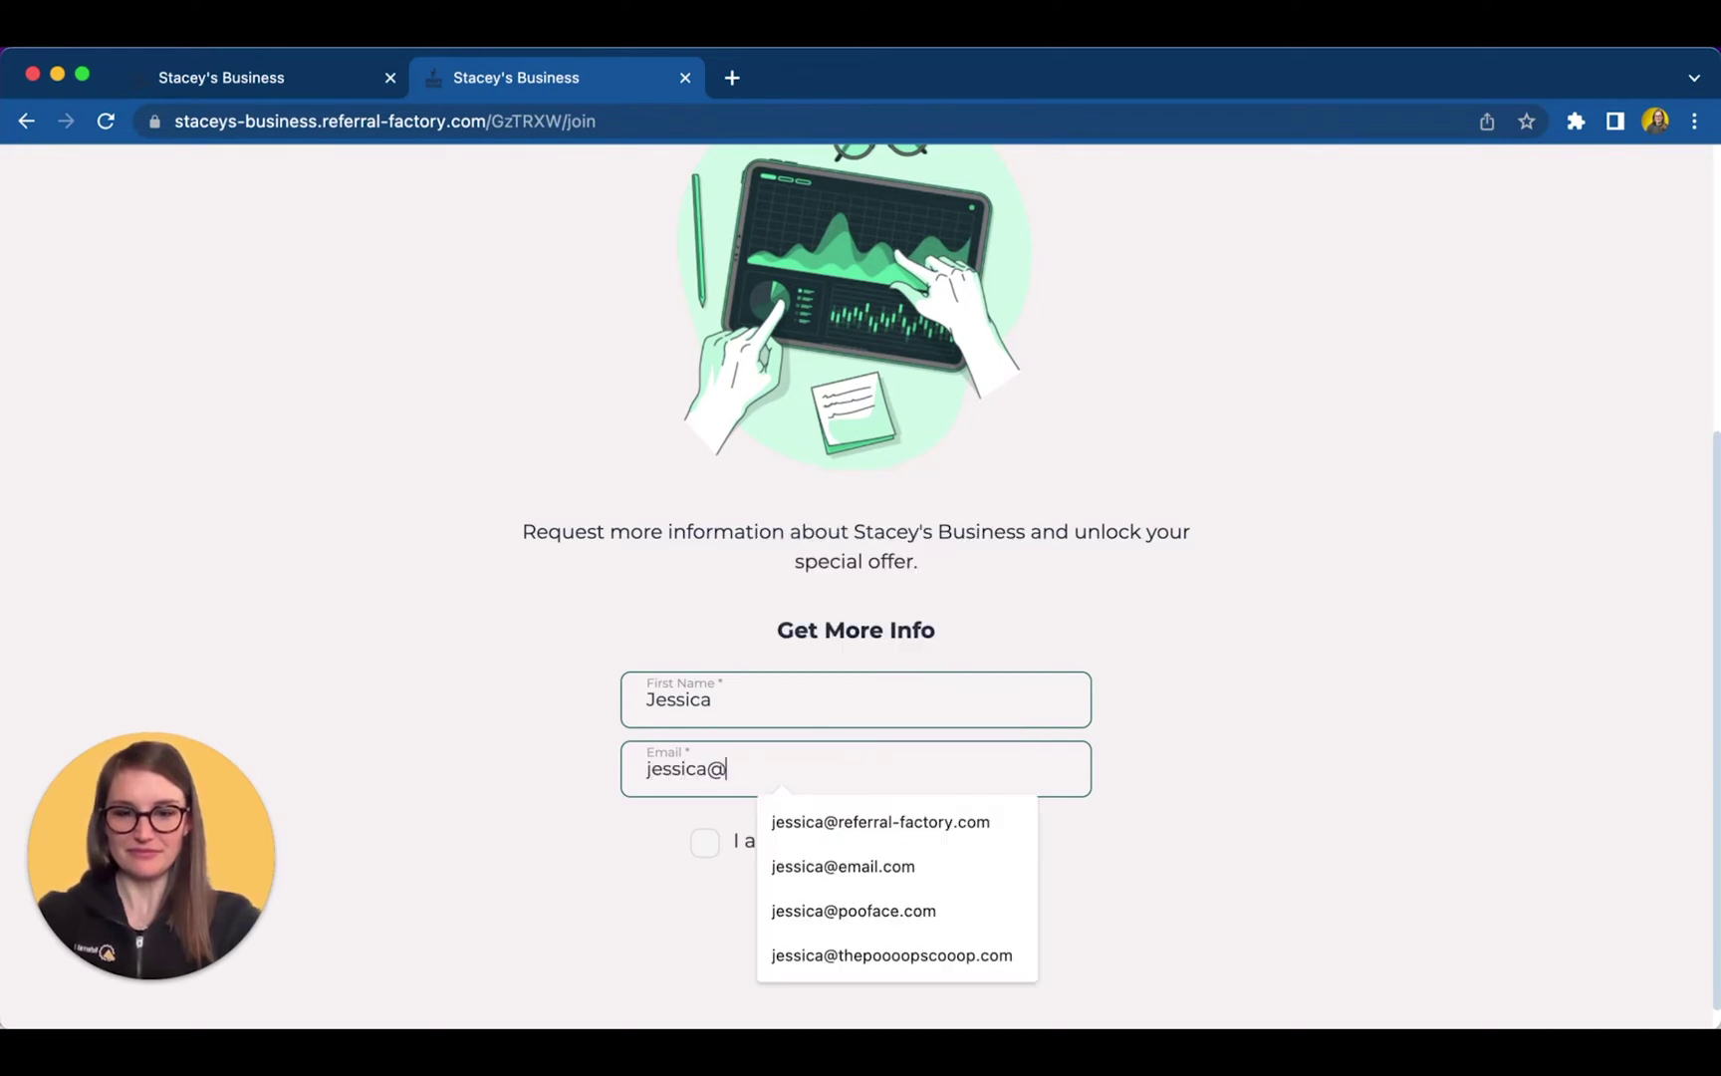
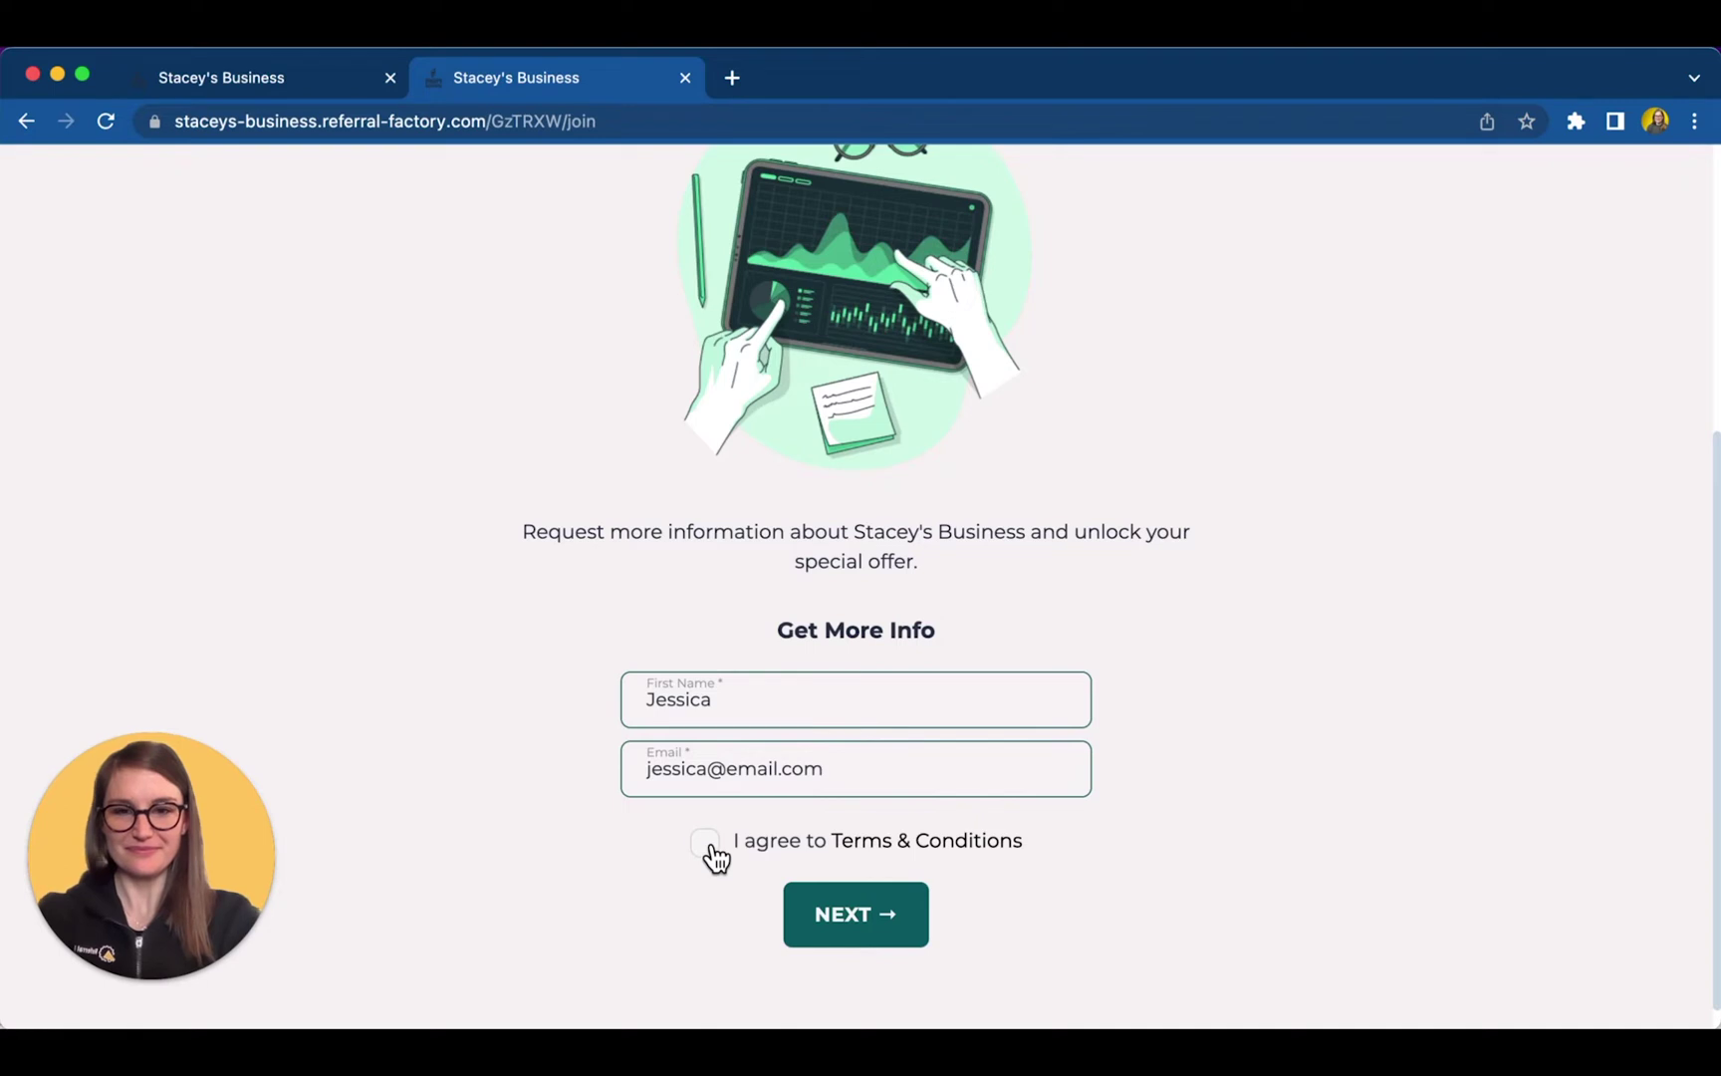
{"action": "left_click", "coordinate": [707, 849]}
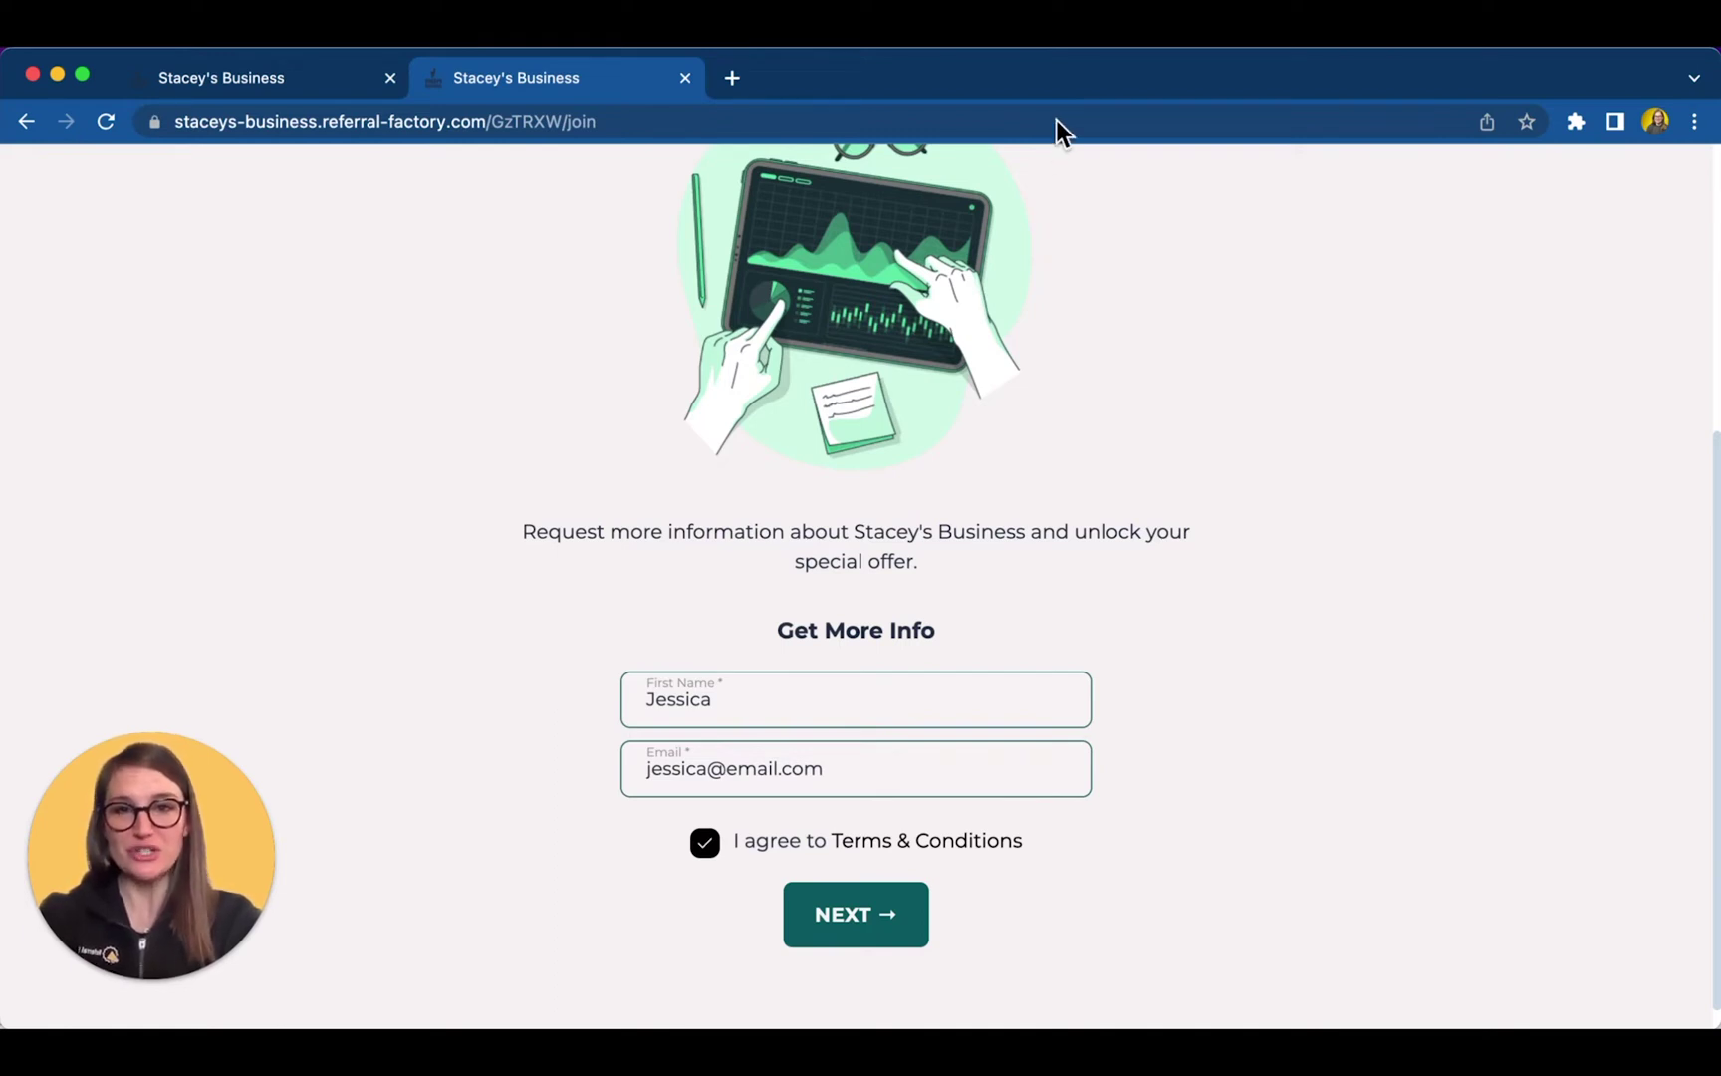
{"action": "left_click", "coordinate": [845, 916]}
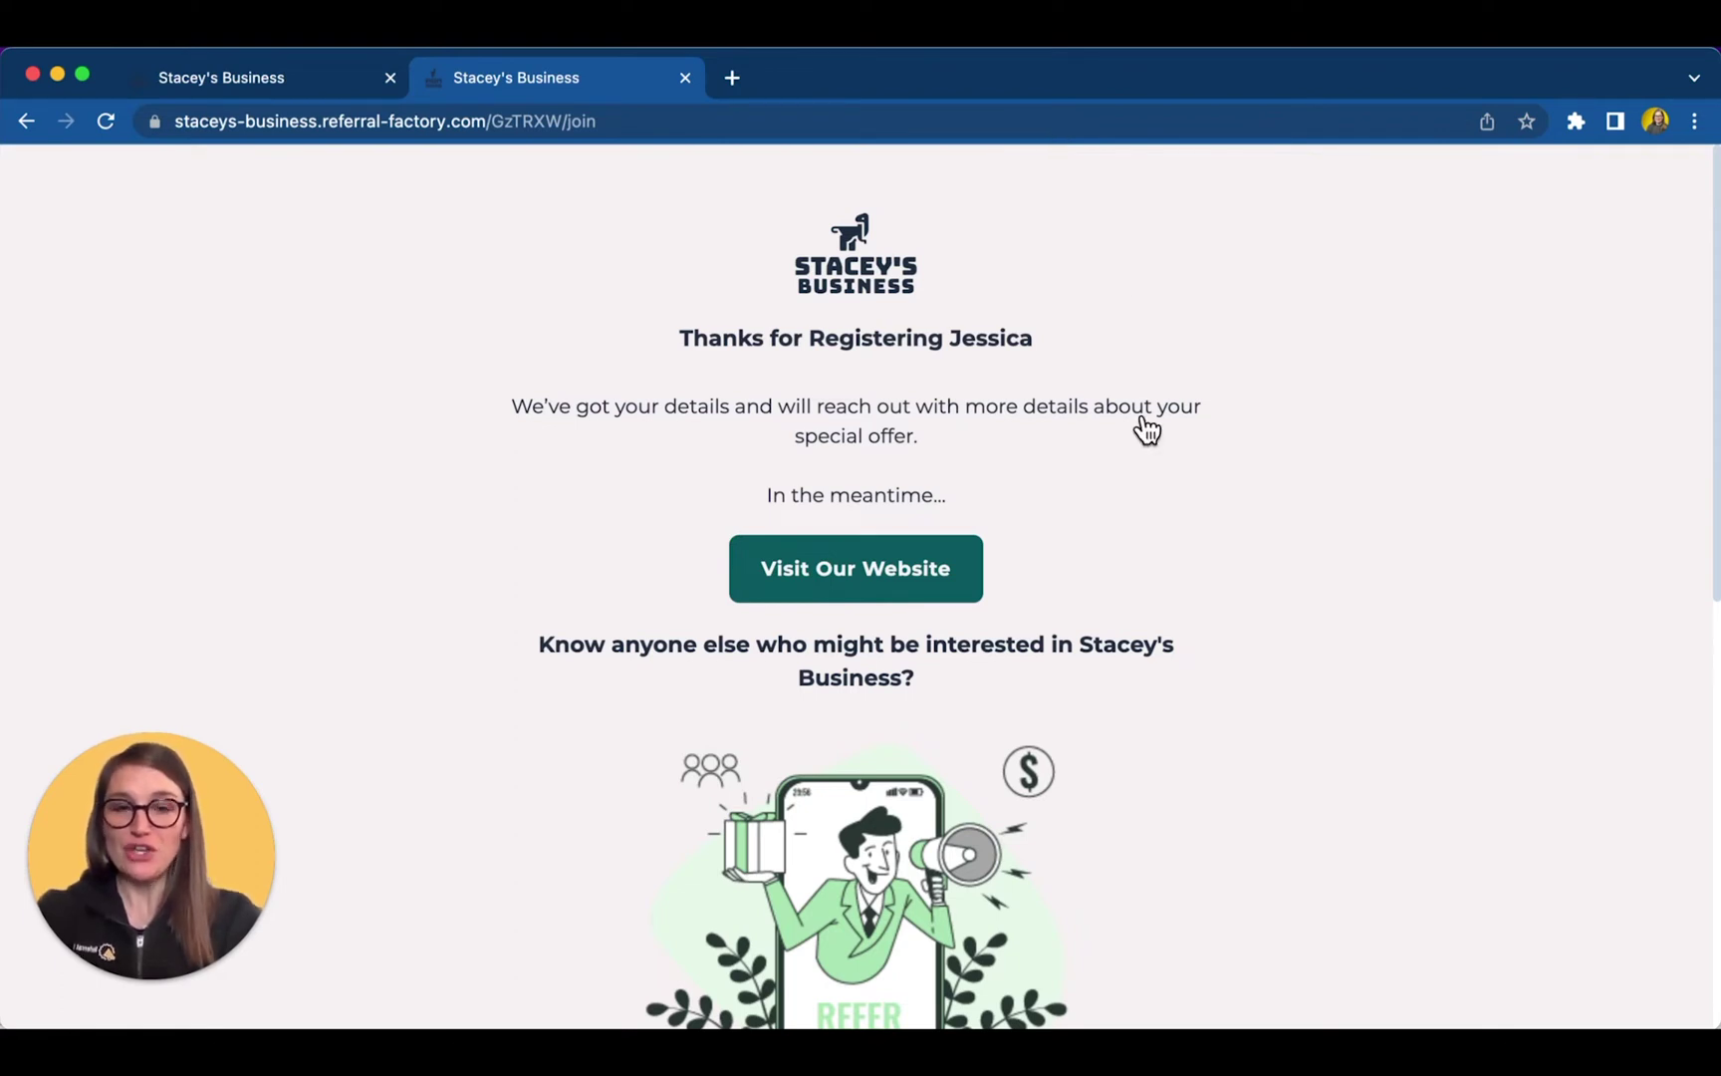
- Scroll down the thank-you page to the share link section
{"action": "scroll", "coordinate": [1140, 443], "scroll_direction": "down", "scroll_amount": 5}
{"action": "scroll", "coordinate": [1142, 457], "scroll_direction": "down", "scroll_amount": 6}
{"action": "scroll", "coordinate": [1140, 449], "scroll_direction": "down", "scroll_amount": 7}
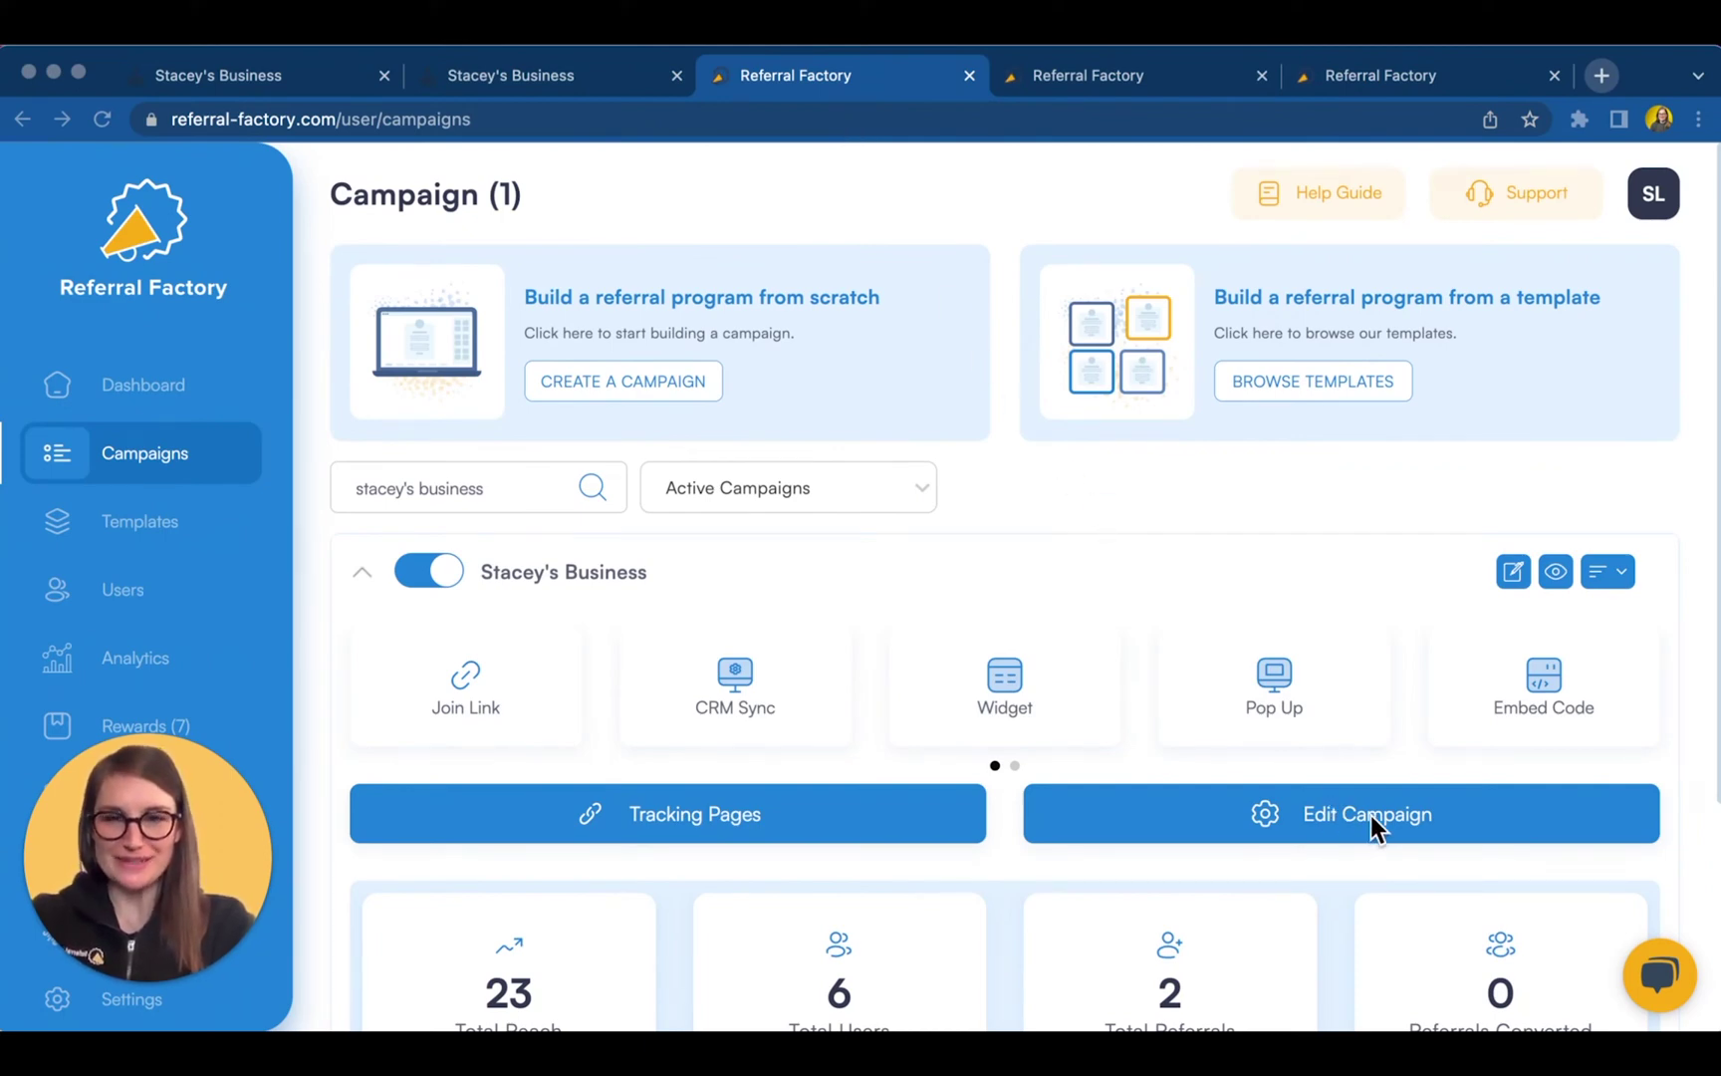
- Preview the campaign builder page at mobile, desktop and then tablet size
{"action": "left_click", "coordinate": [1161, 89]}
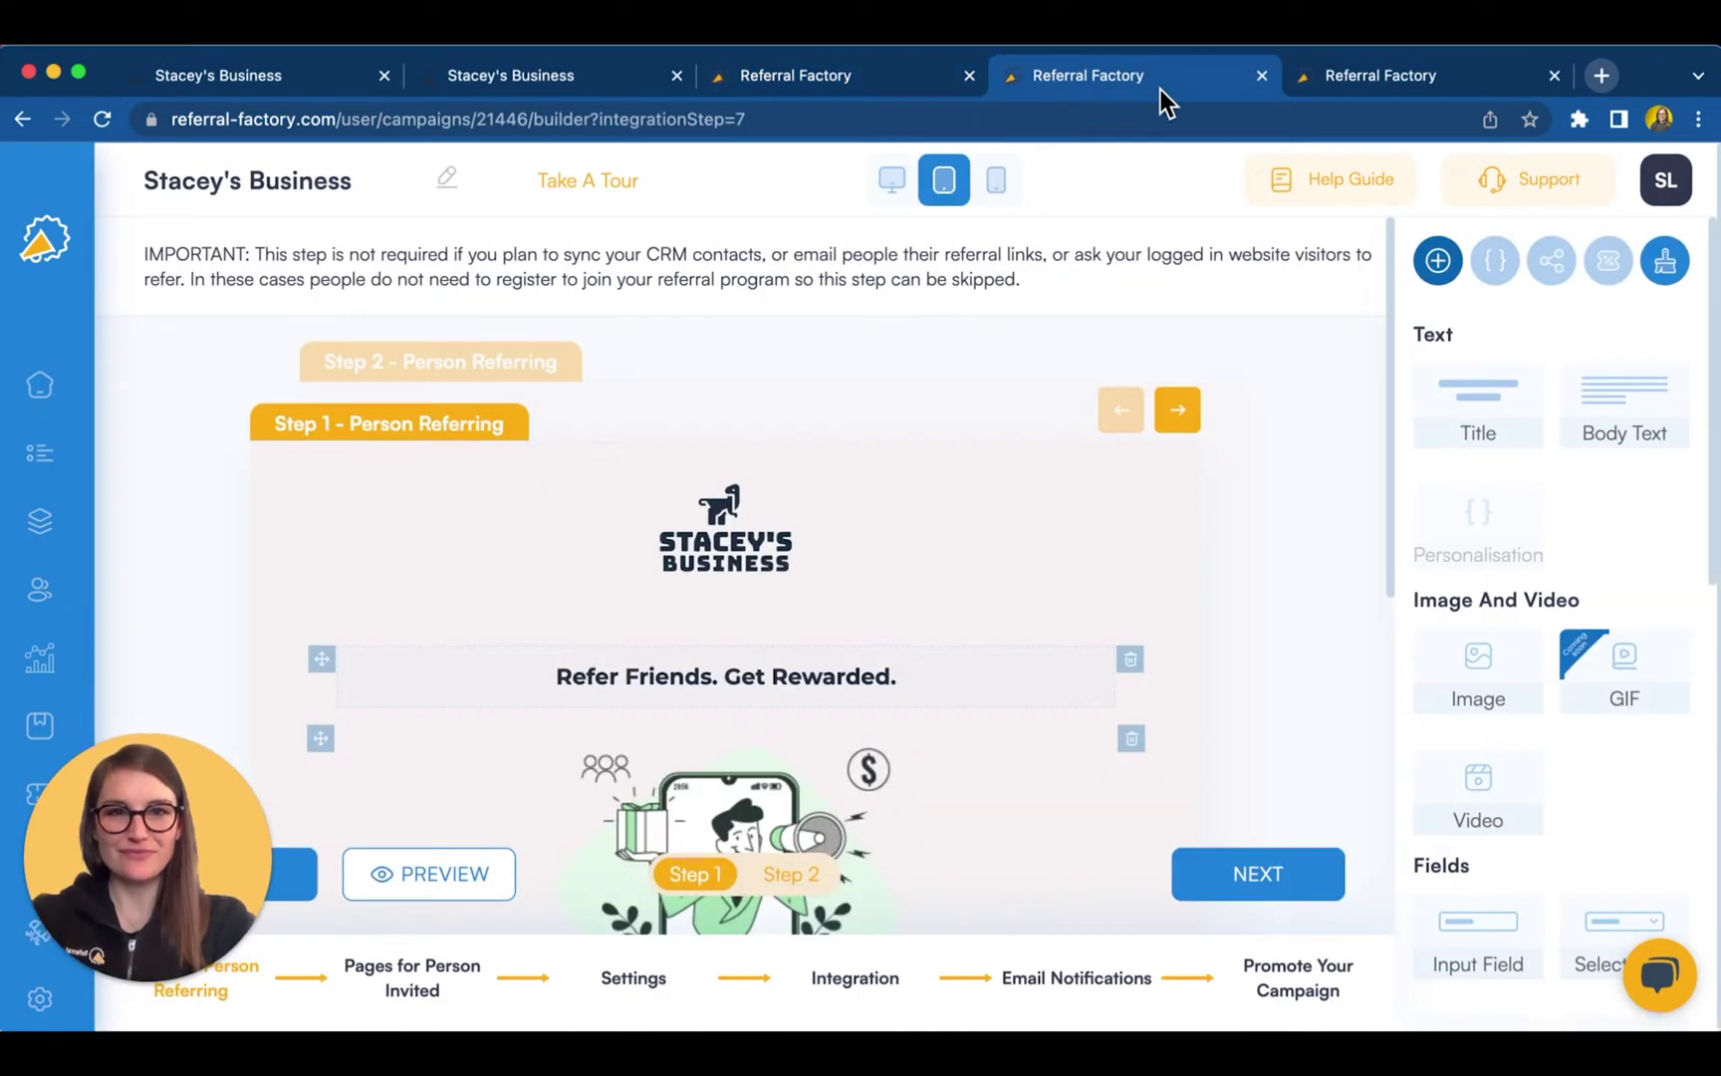
{"action": "left_click", "coordinate": [997, 186]}
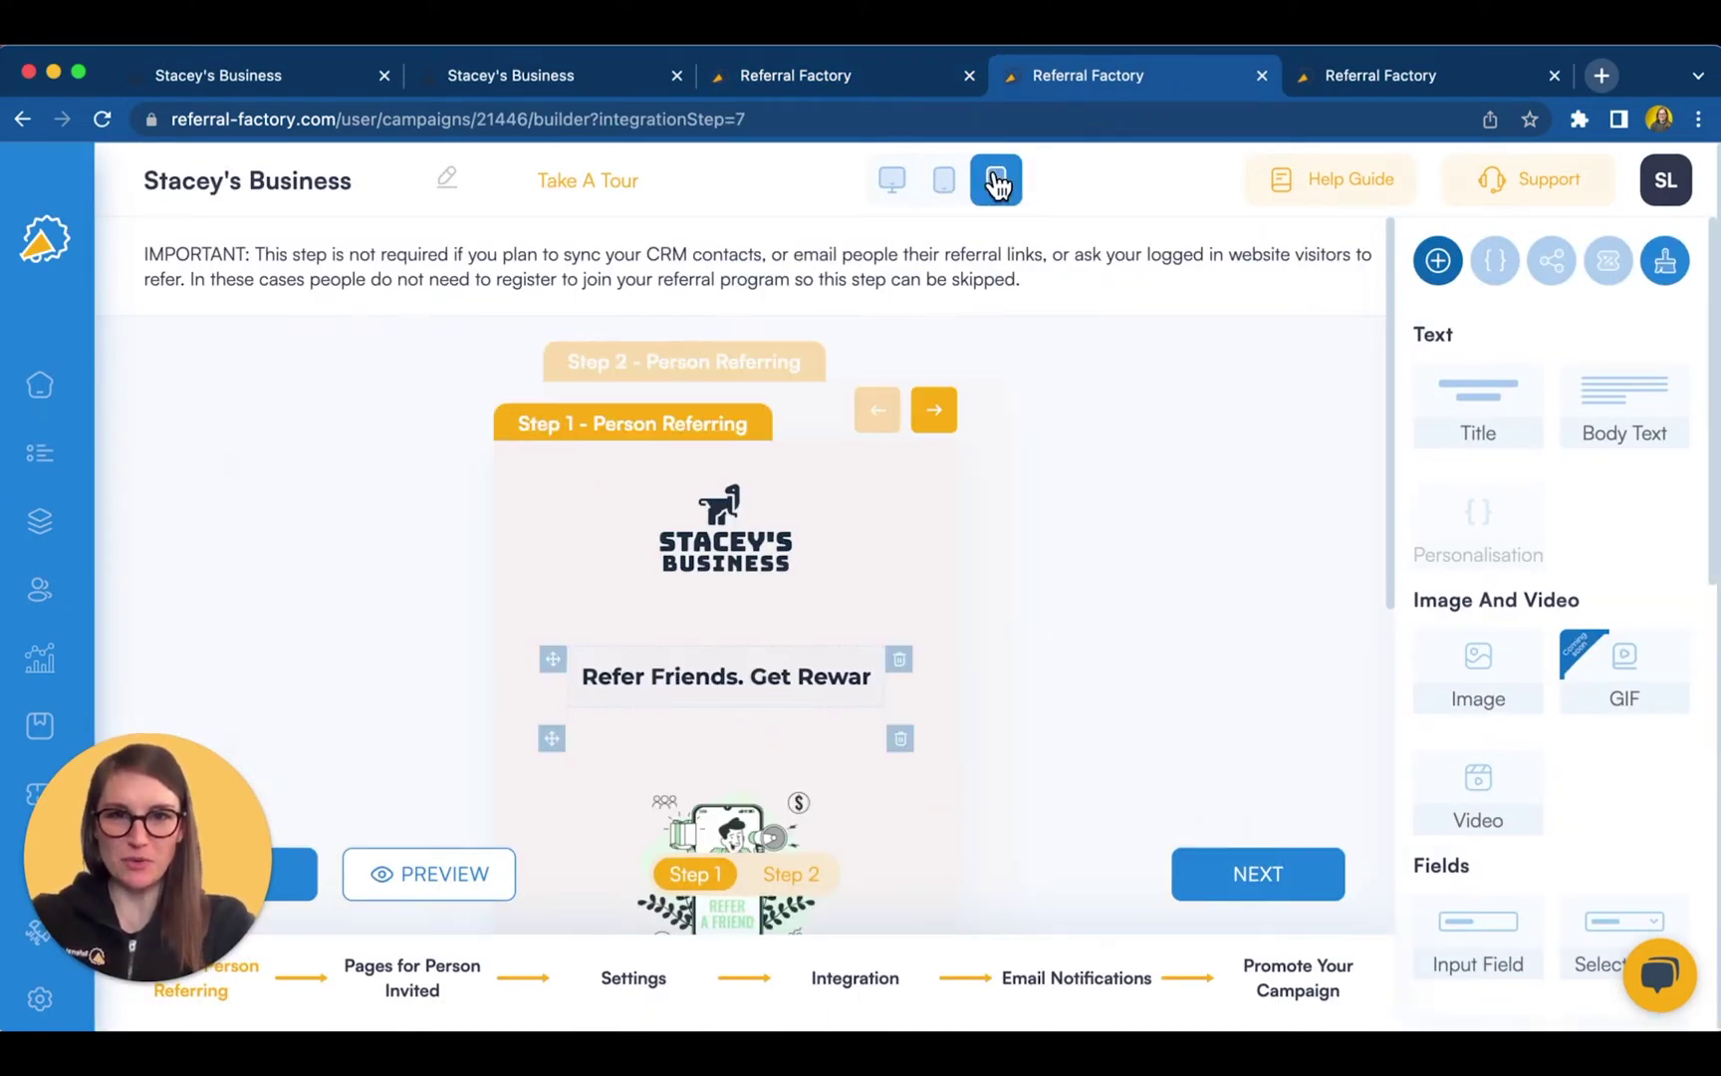
{"action": "left_click", "coordinate": [891, 180]}
{"action": "left_click", "coordinate": [947, 184]}
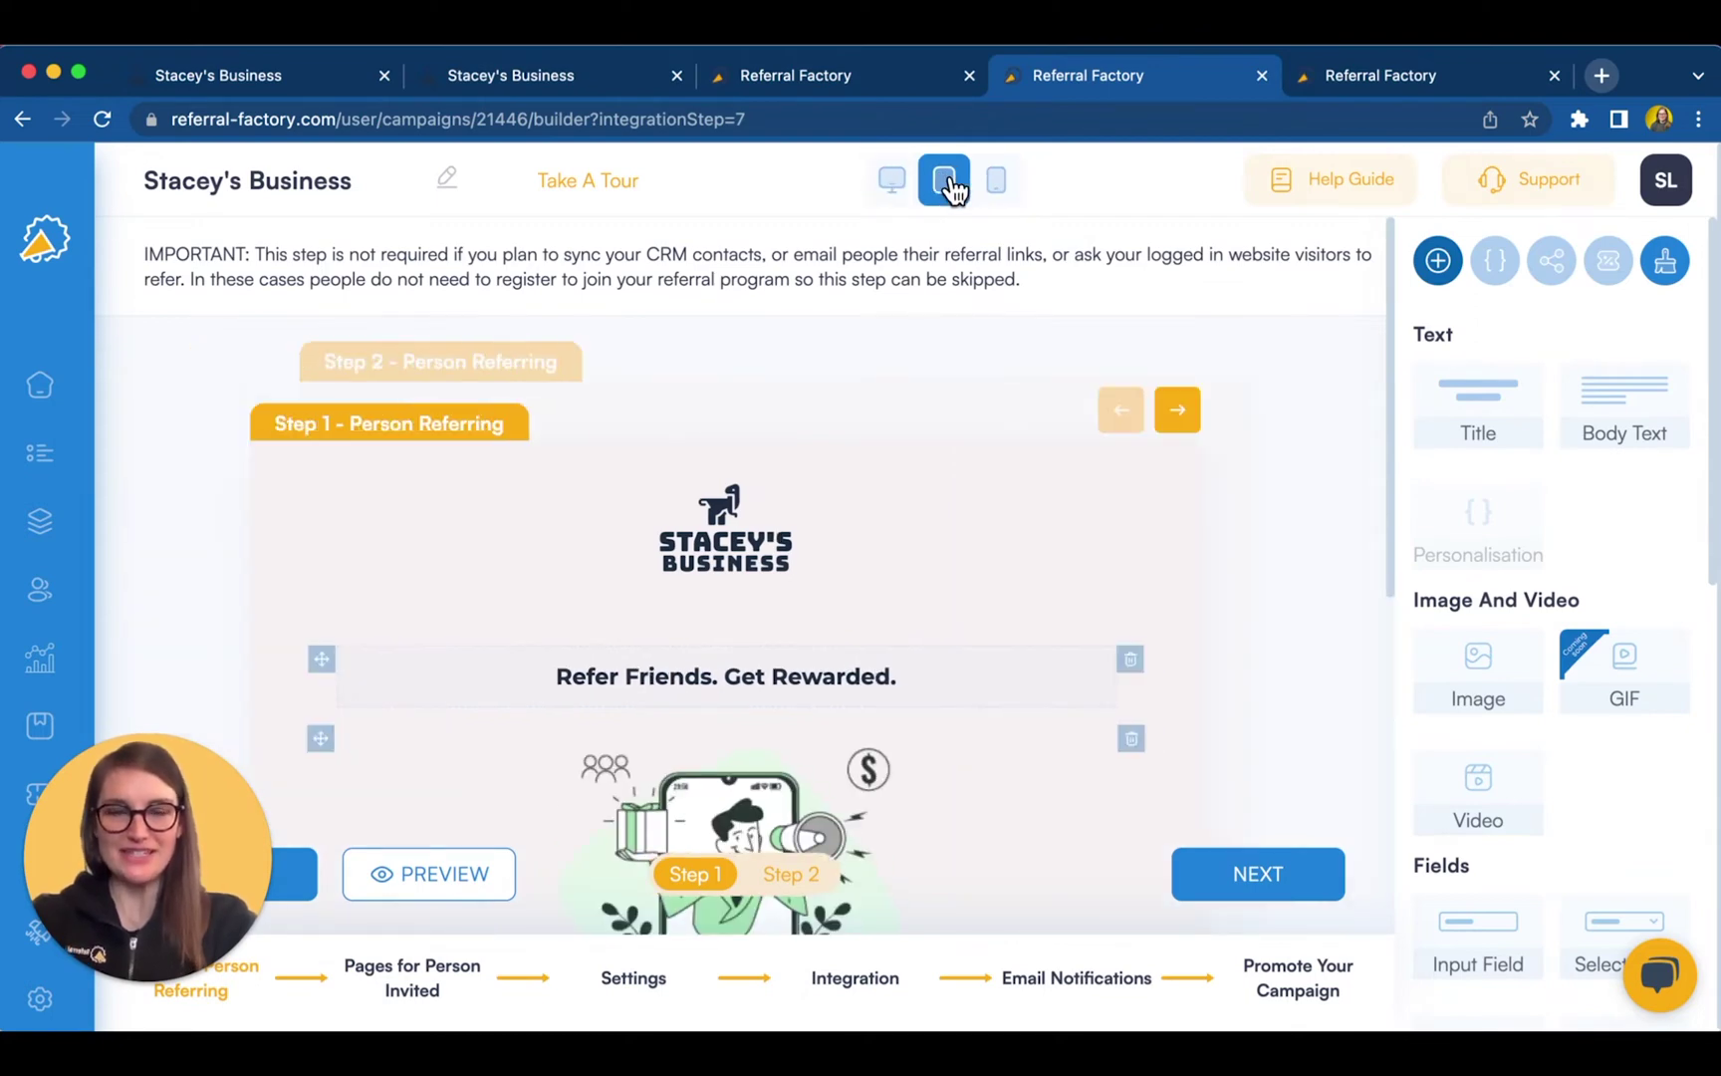
- Try an image background in the design theme, revert to colour, and save
{"action": "left_click", "coordinate": [1664, 261]}
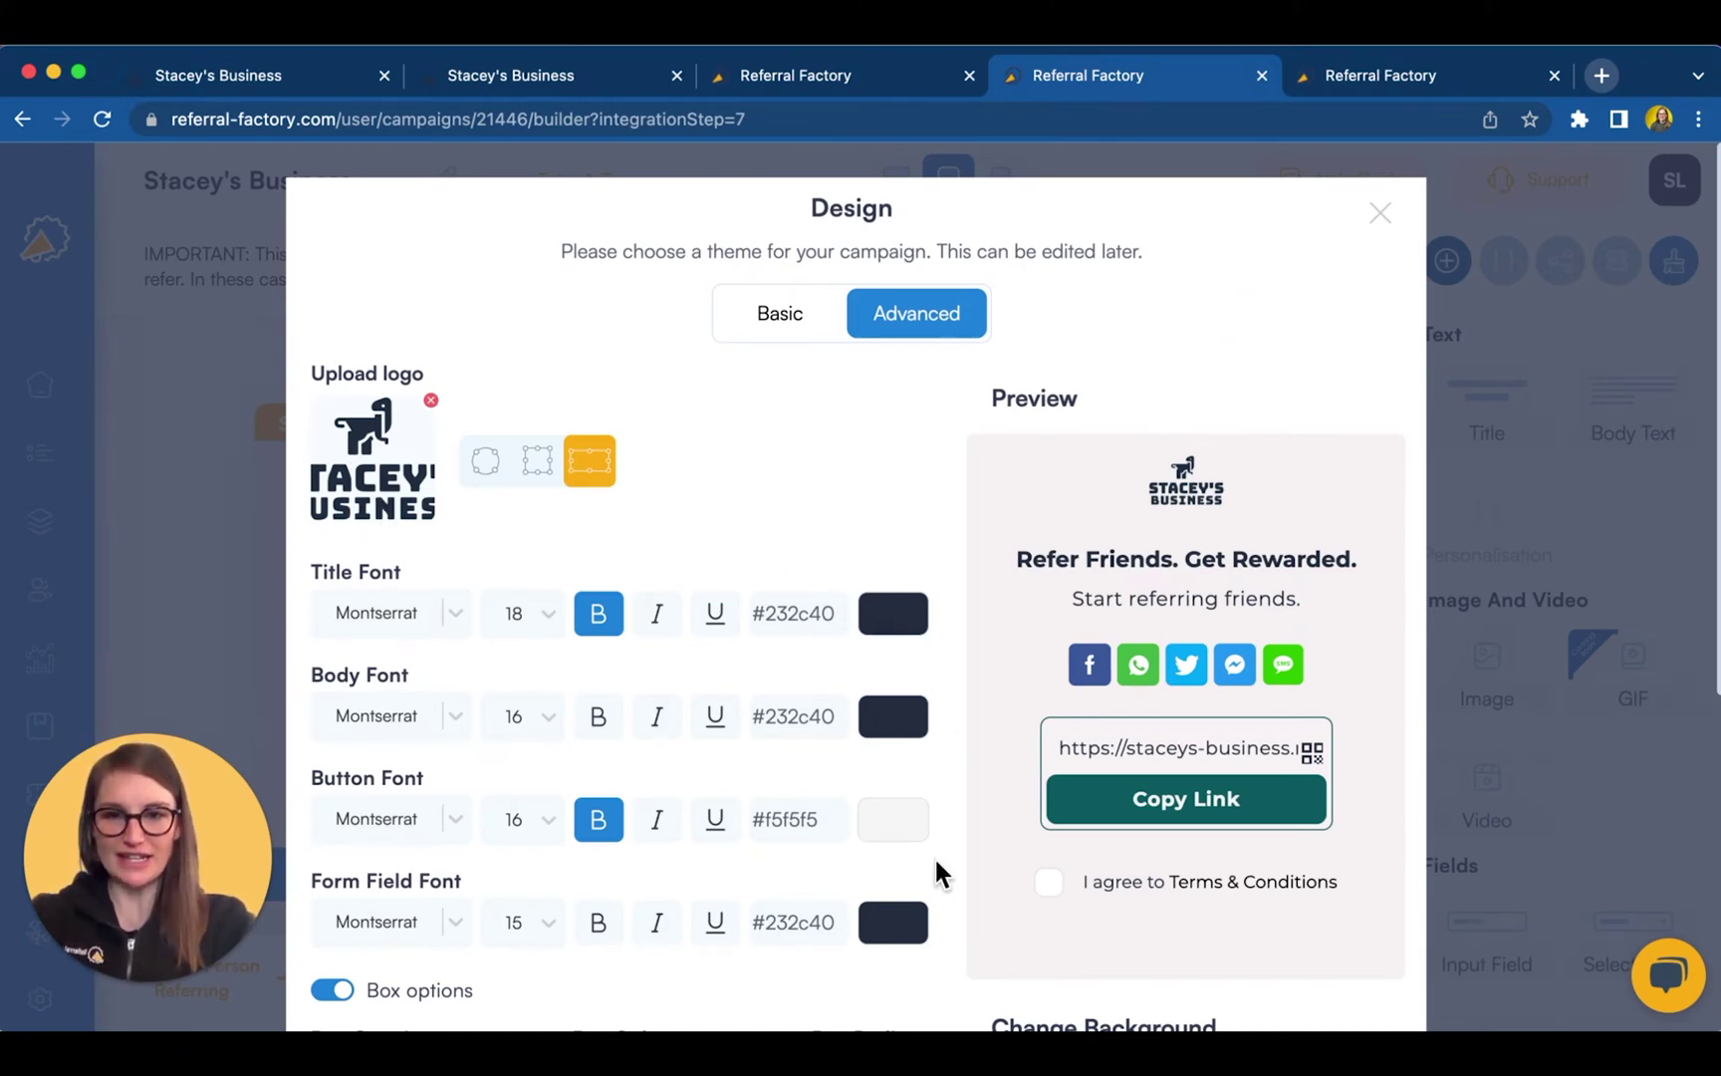
{"action": "scroll", "coordinate": [933, 856], "scroll_direction": "down", "scroll_amount": 4}
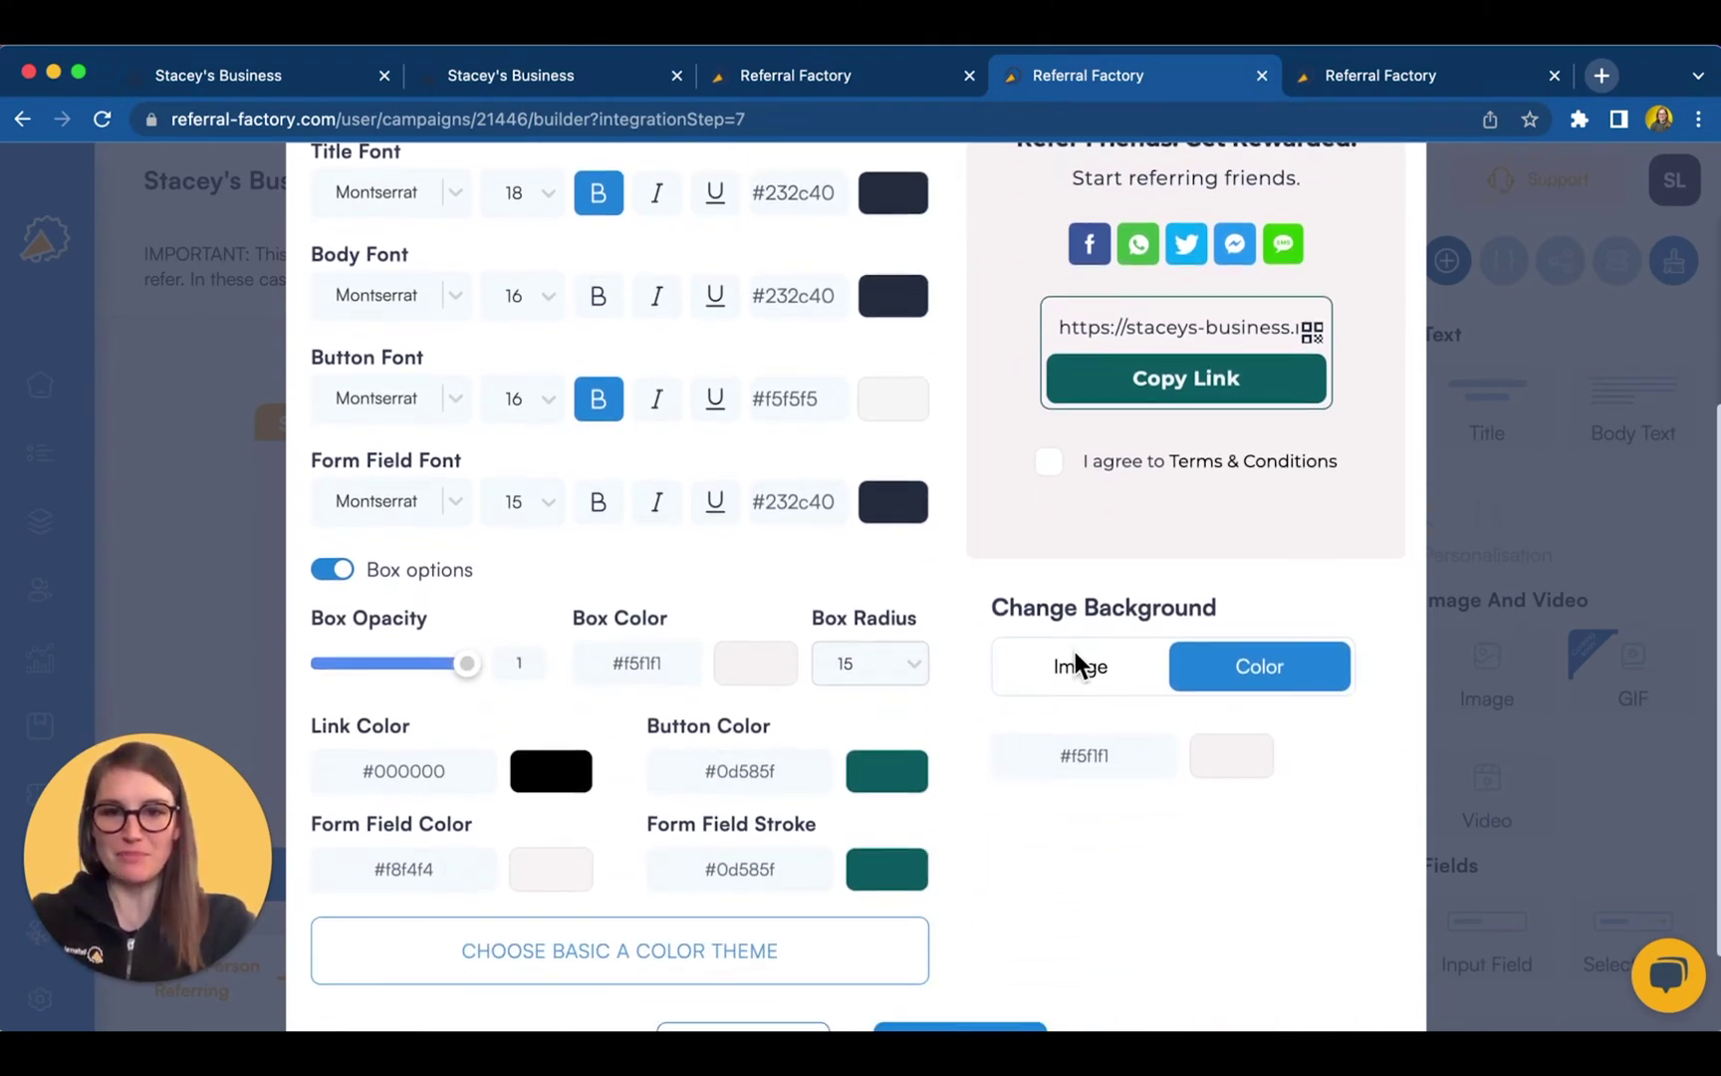
{"action": "left_click", "coordinate": [1077, 667]}
{"action": "left_click", "coordinate": [1213, 683]}
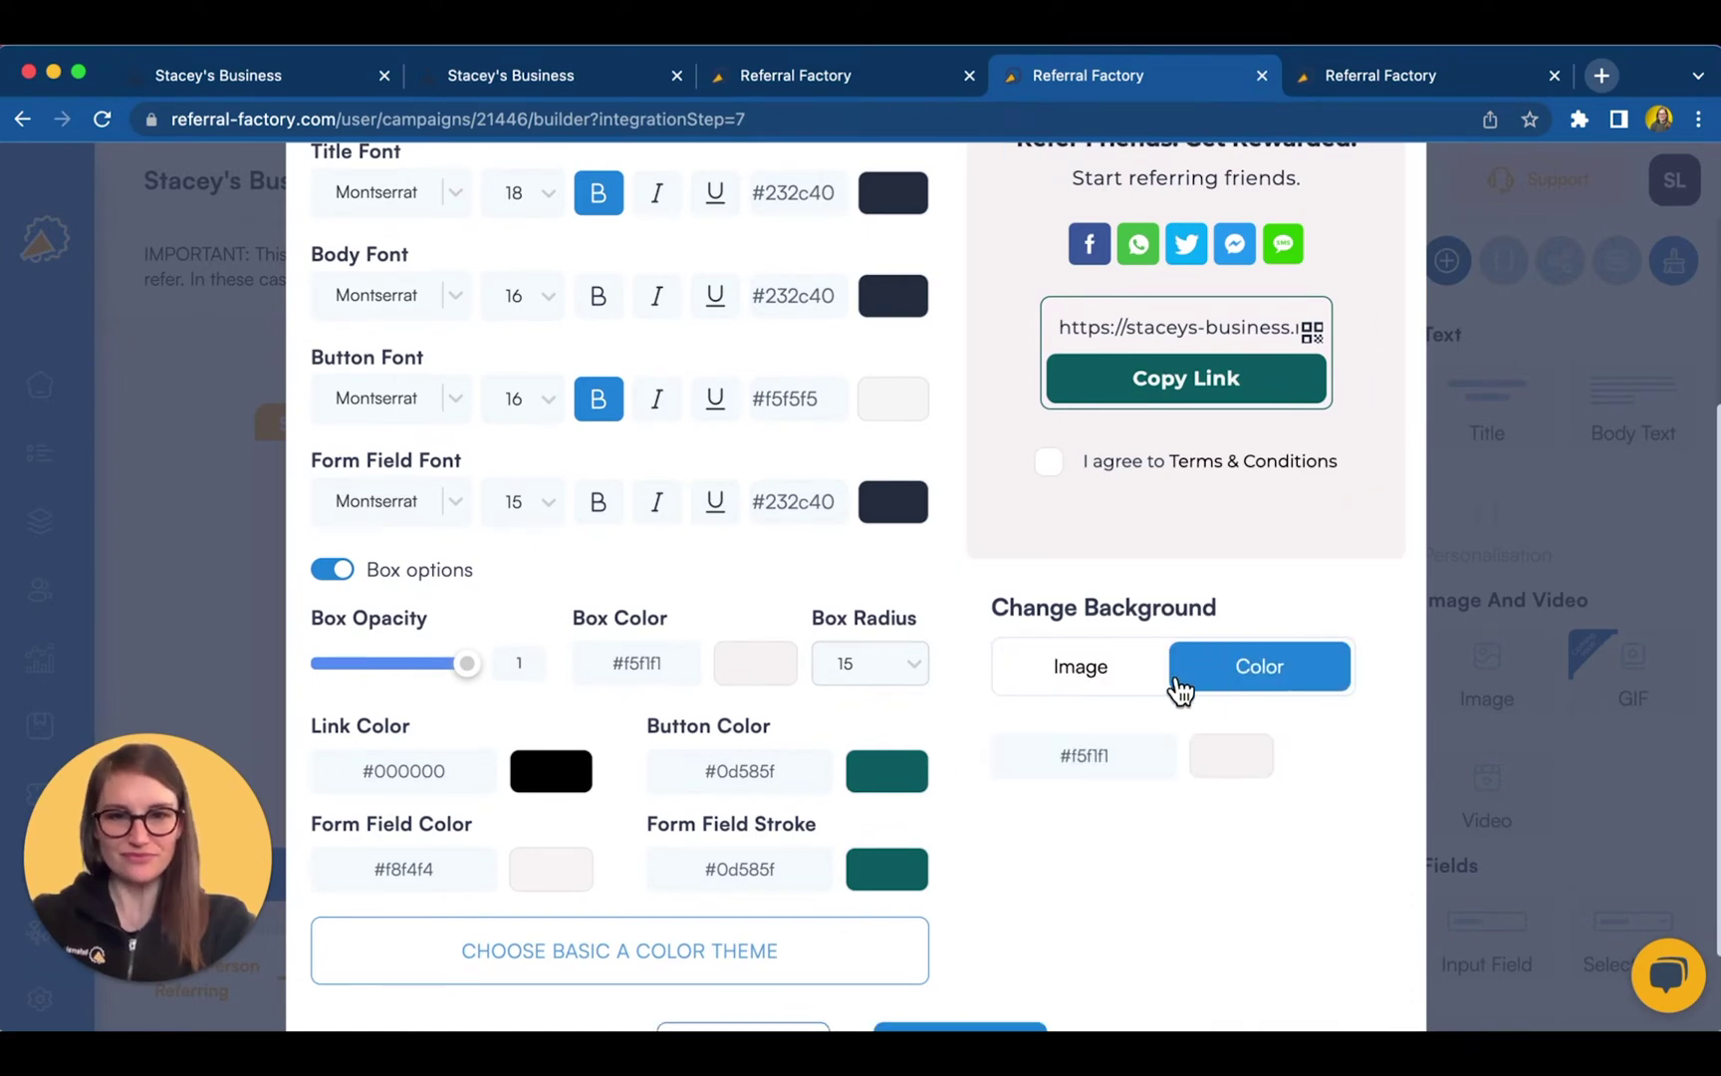
{"action": "scroll", "coordinate": [950, 771], "scroll_direction": "down", "scroll_amount": 2}
{"action": "left_click", "coordinate": [966, 926]}
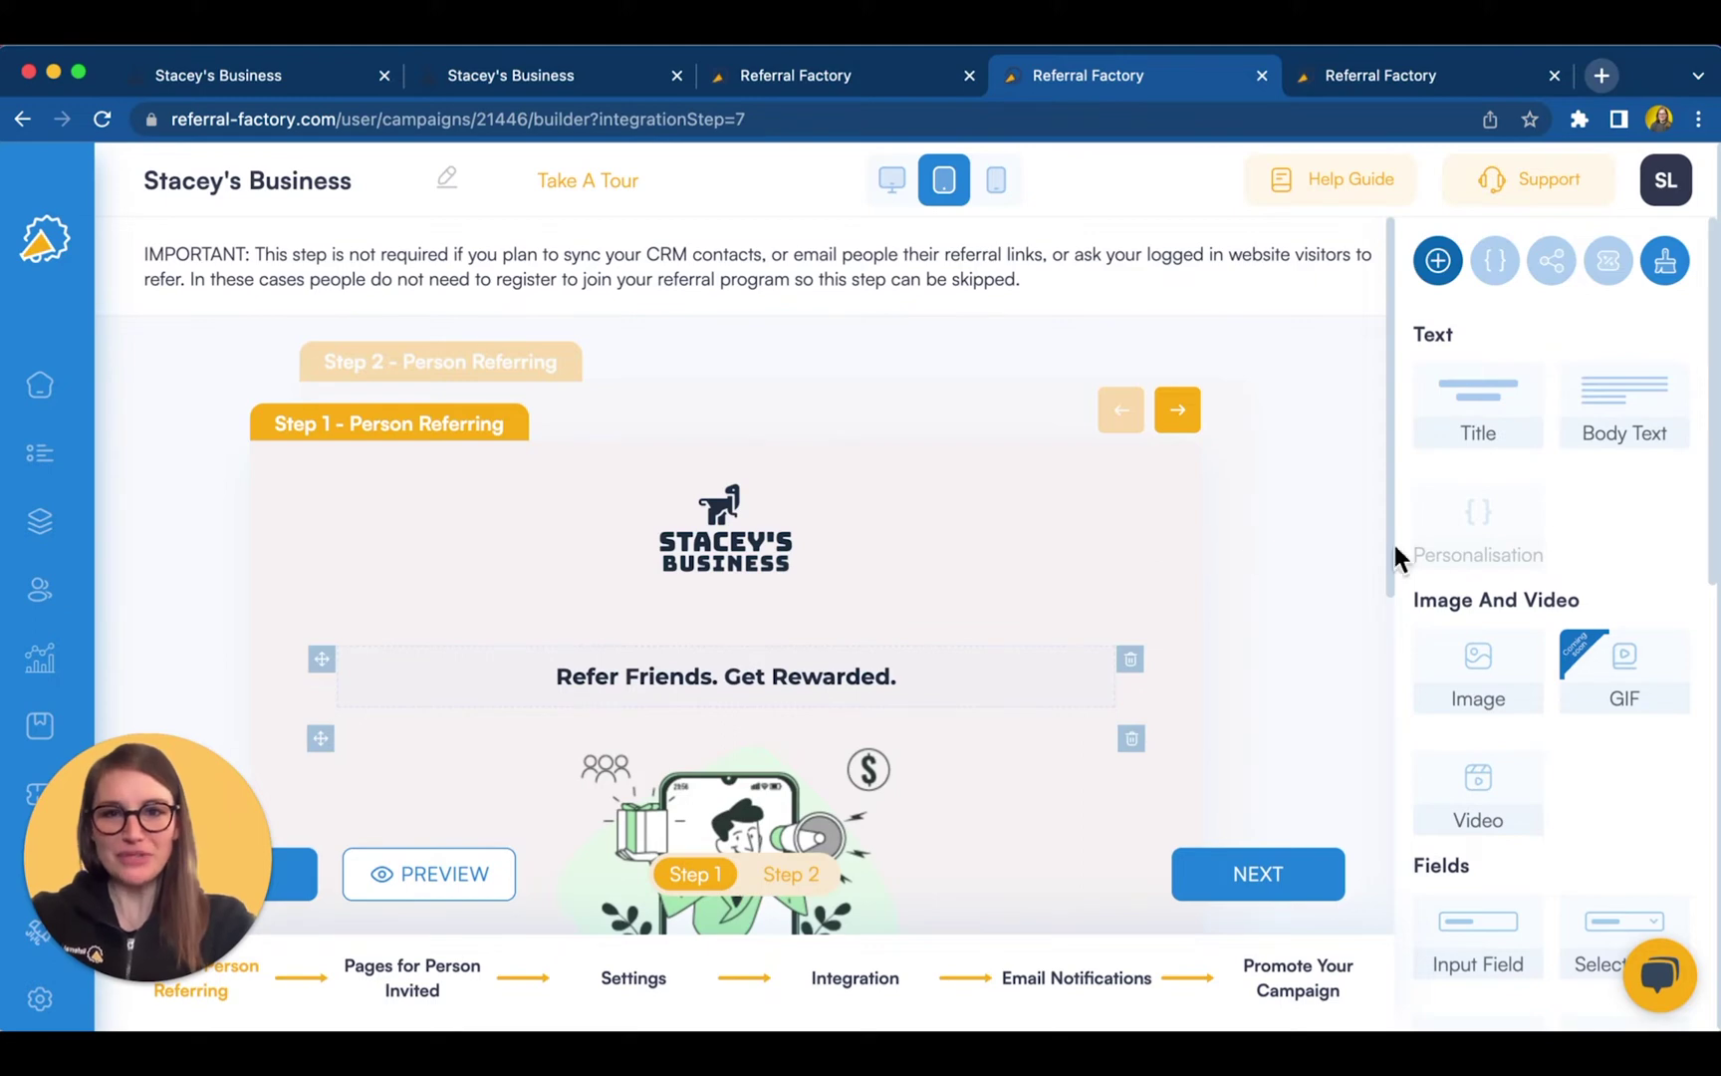
- Move the 'Refer Friends. Get Rewarded.' title lower on the Step 1 page
{"action": "left_click_drag", "start_coordinate": [322, 657], "coordinate": [326, 709]}
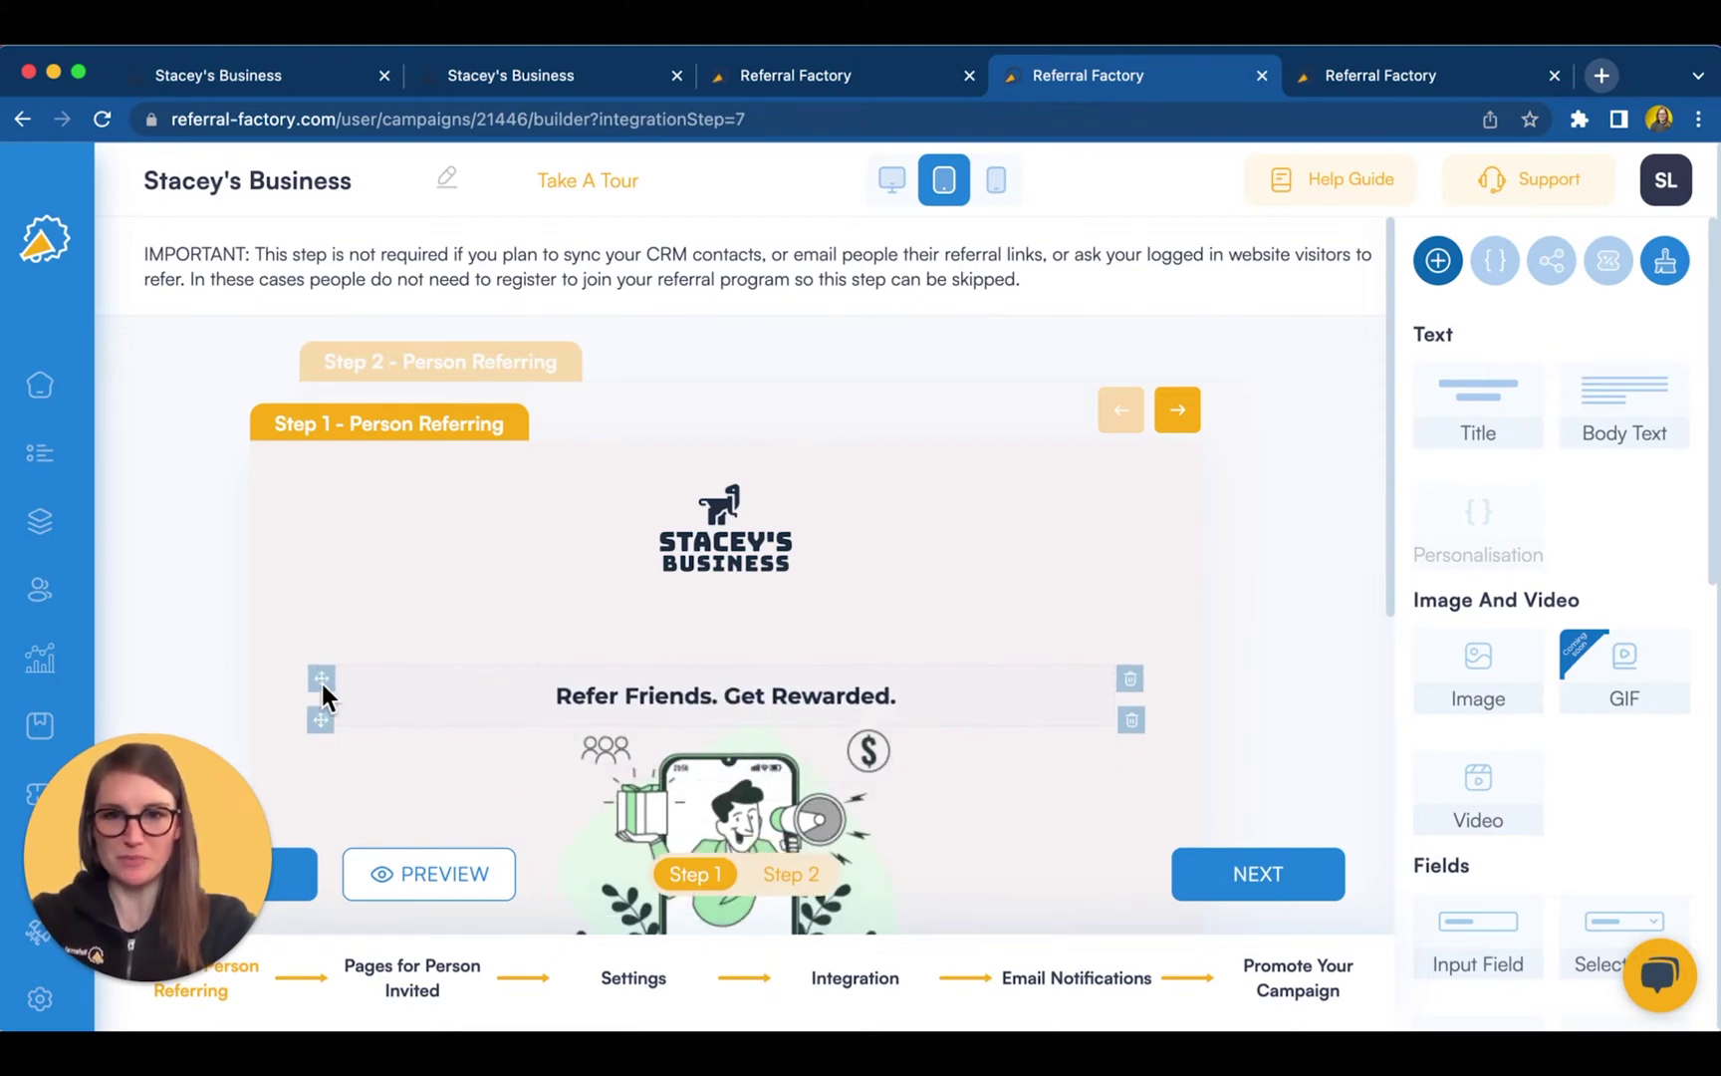
{"action": "scroll", "coordinate": [1203, 727], "scroll_direction": "down", "scroll_amount": 5}
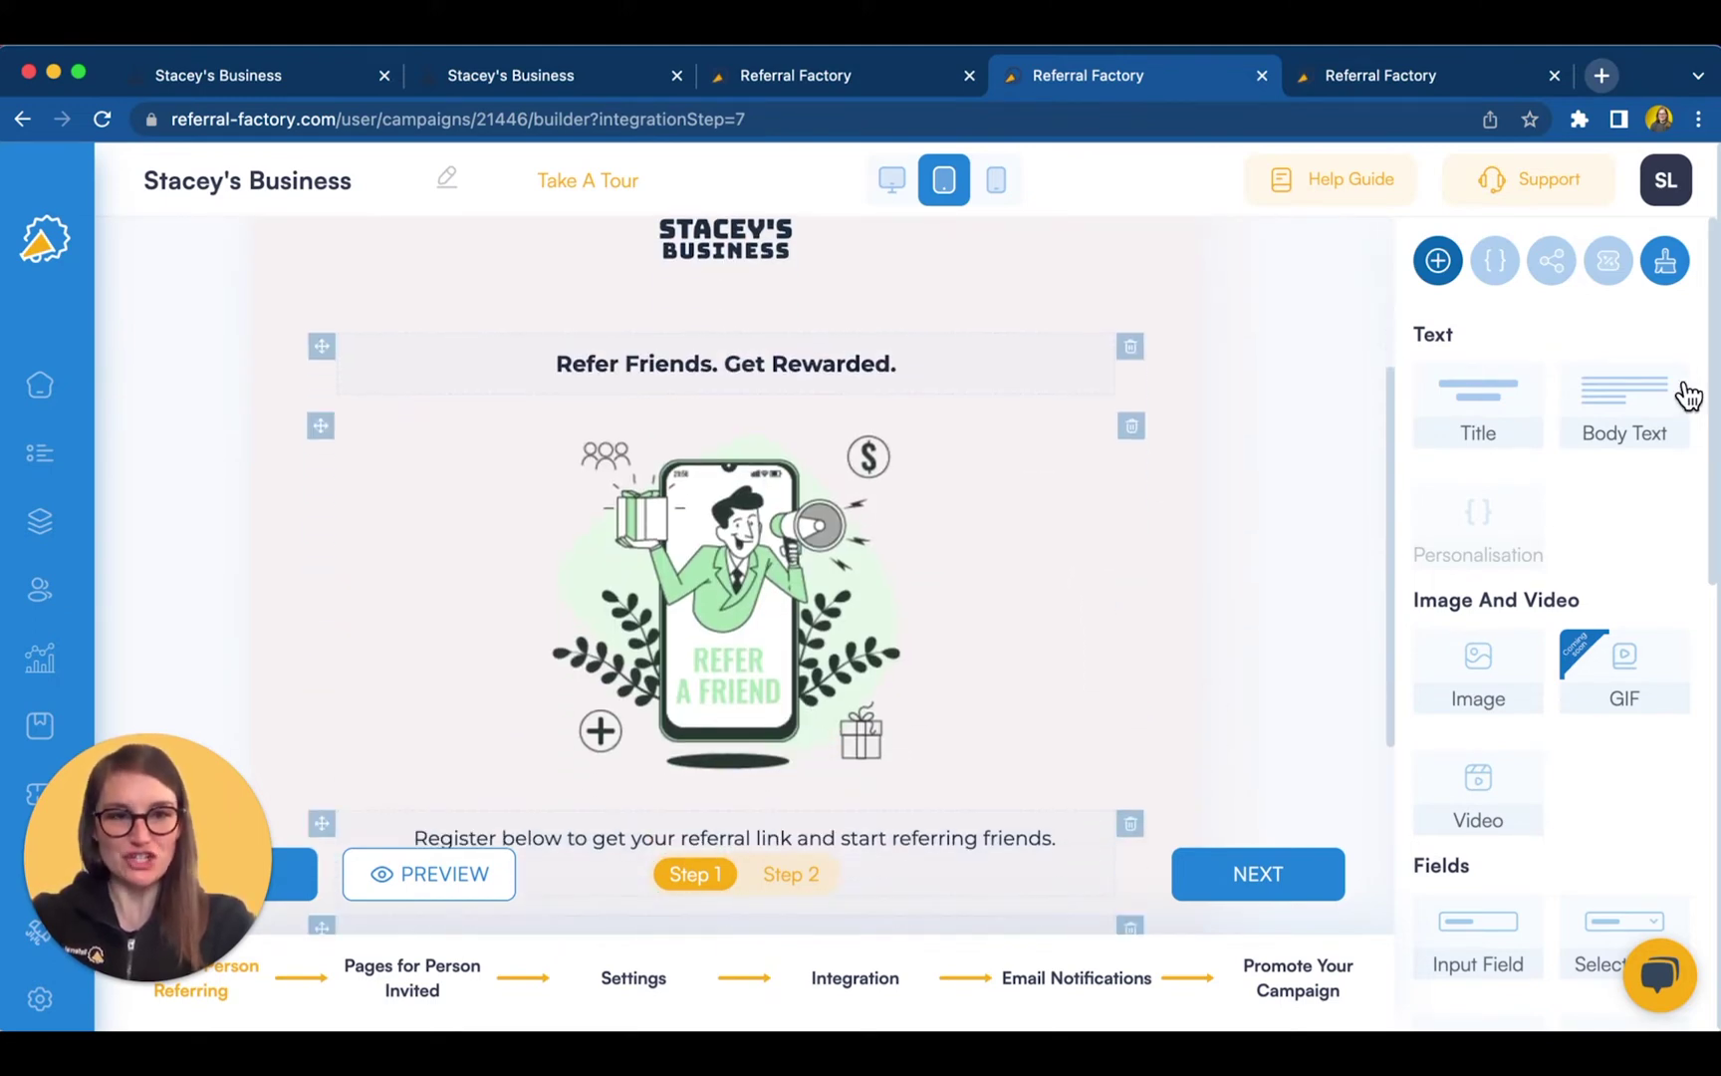
{"action": "left_click_drag", "start_coordinate": [1688, 393], "coordinate": [1605, 399]}
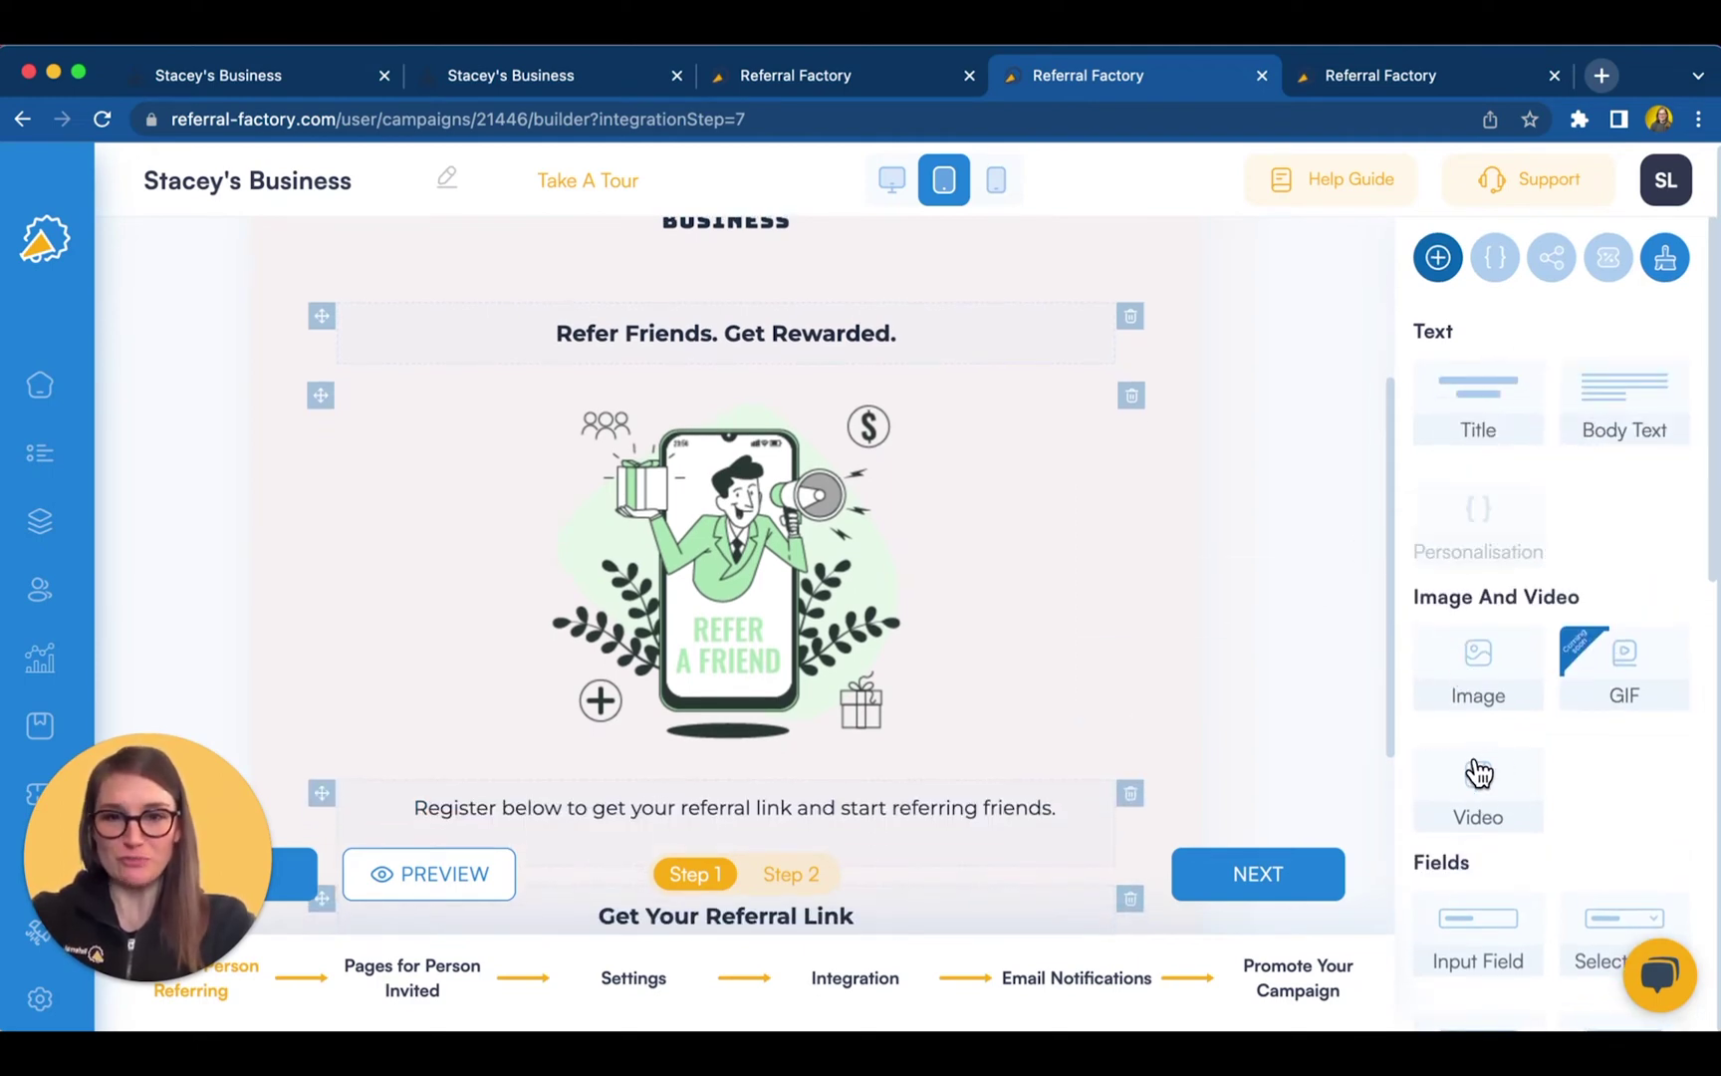
- Review the referrer's Step 2 social sharing settings and move to the Person Invited pages
{"action": "left_click", "coordinate": [791, 877]}
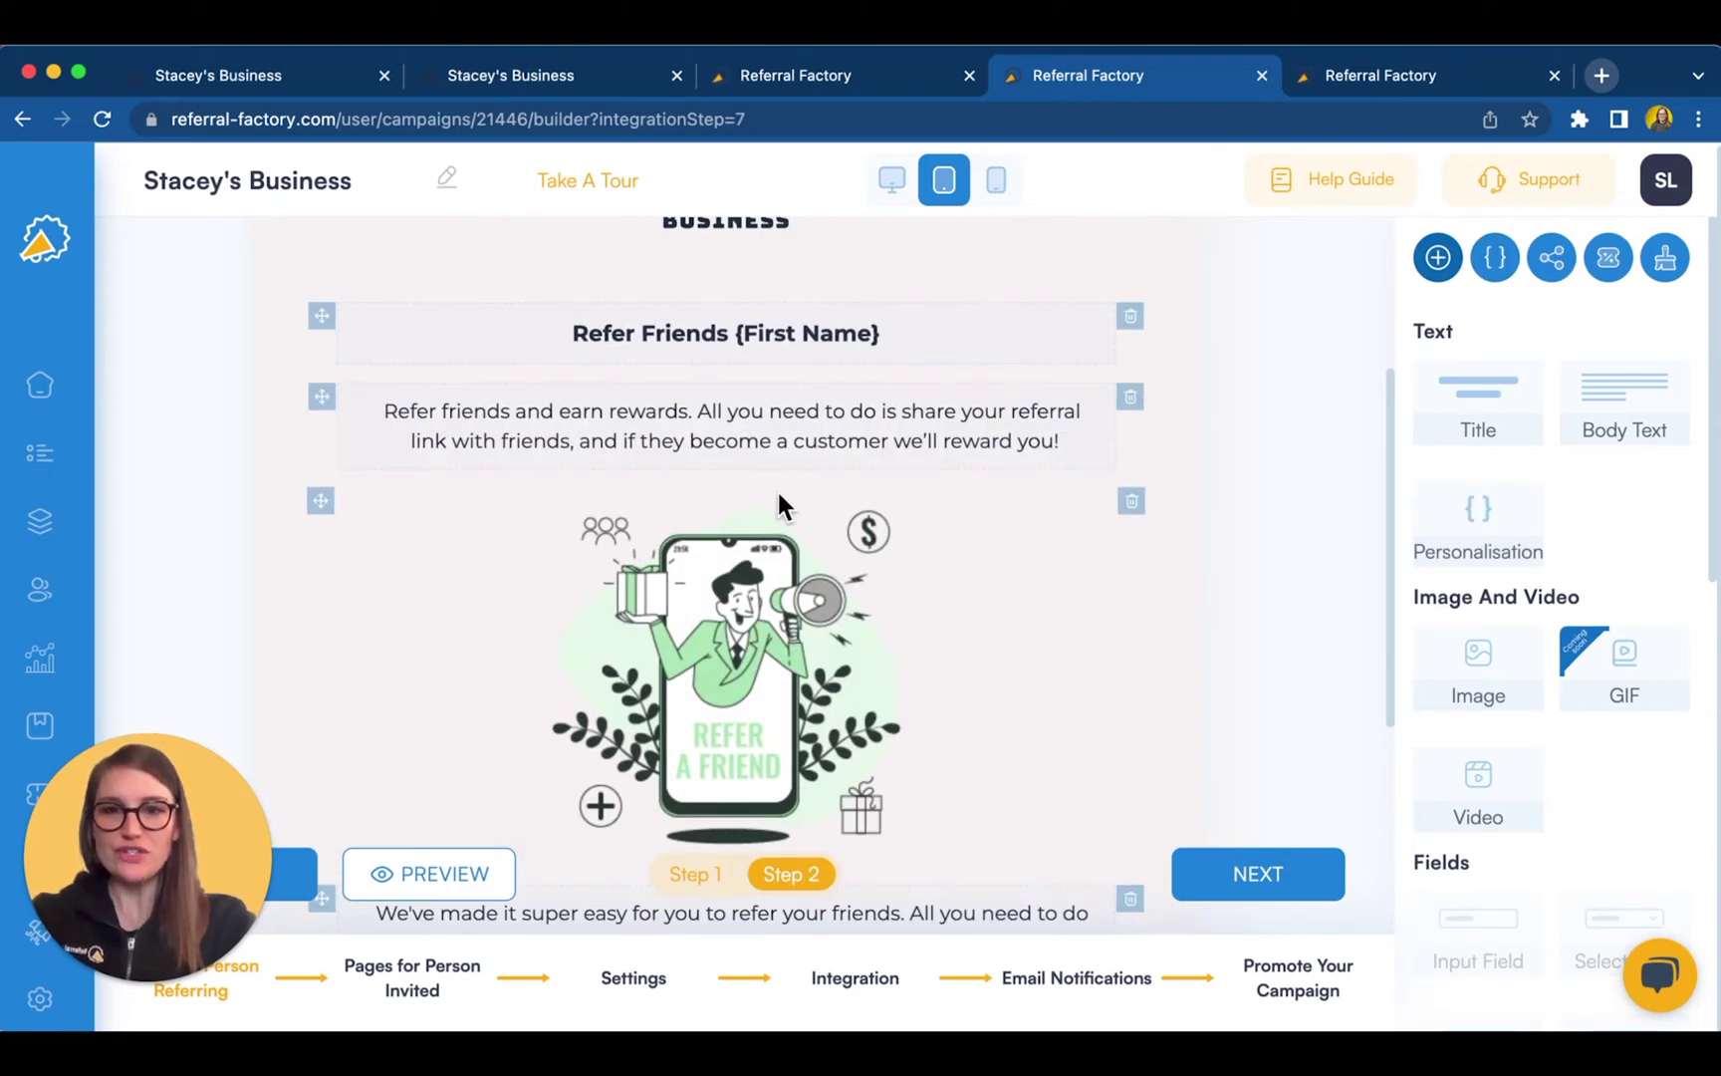
{"action": "left_click", "coordinate": [1563, 267]}
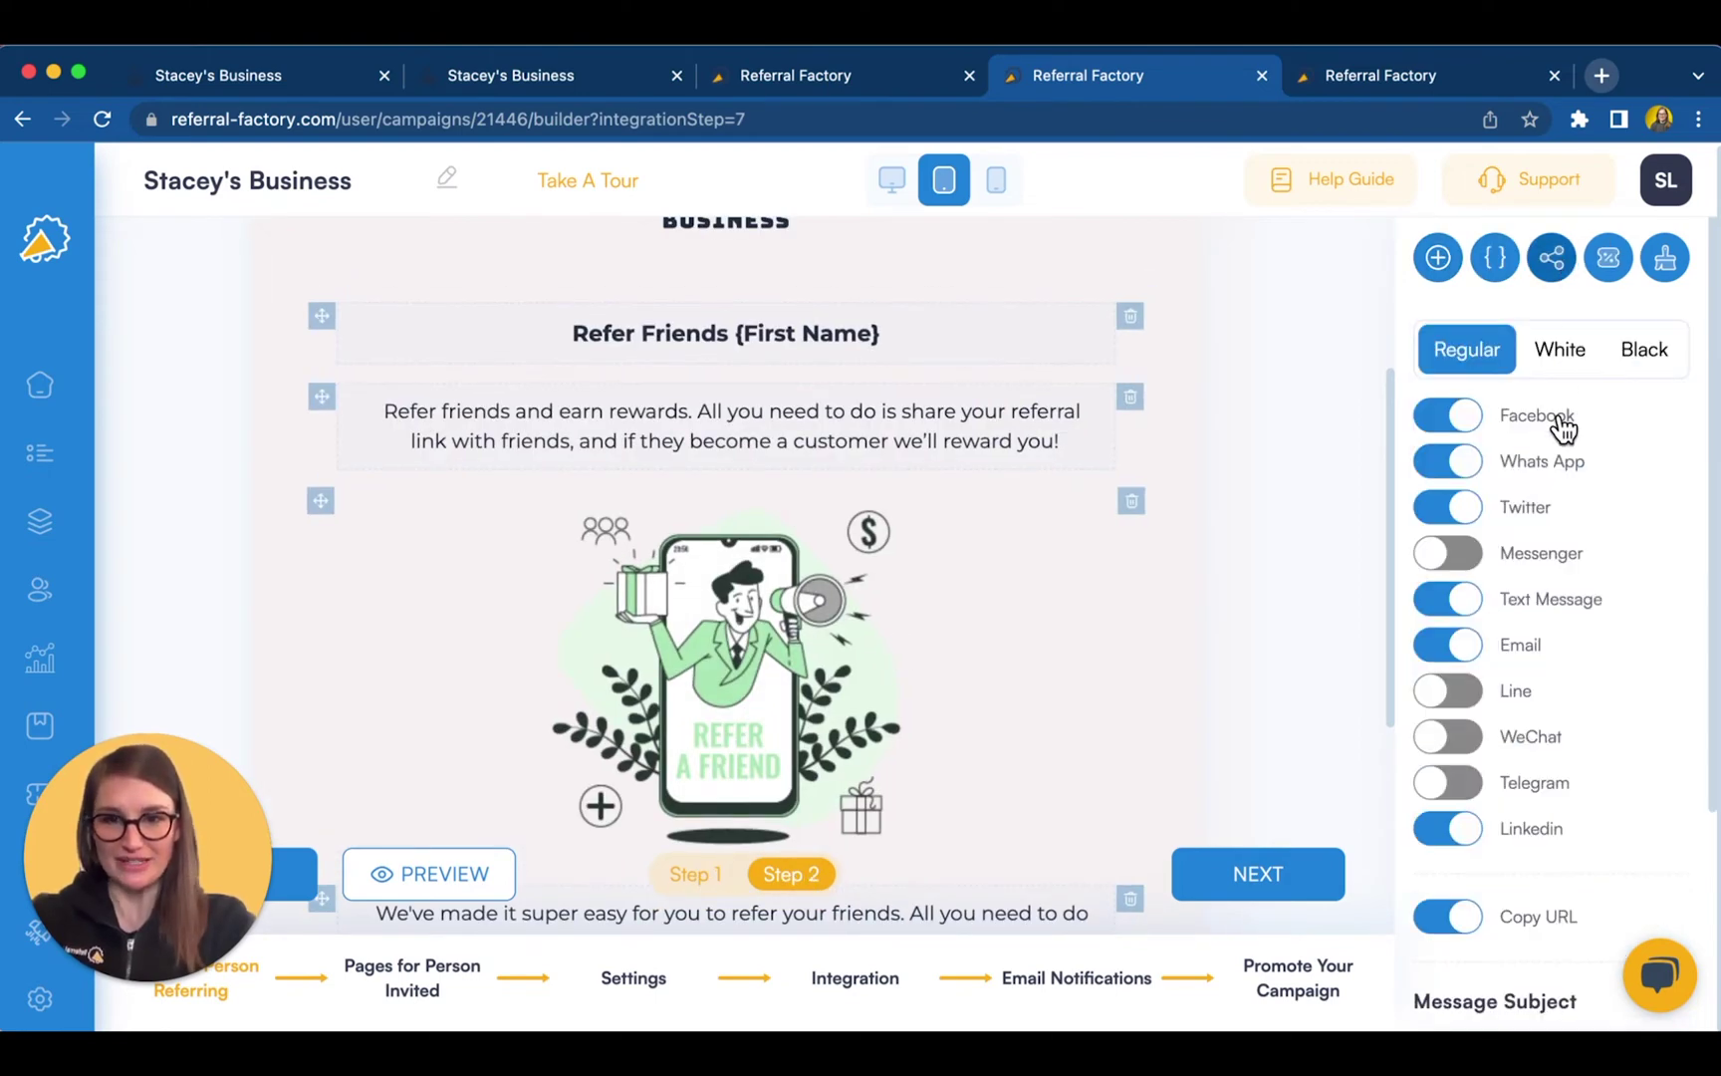
{"action": "scroll", "coordinate": [1575, 587], "scroll_direction": "down", "scroll_amount": 3}
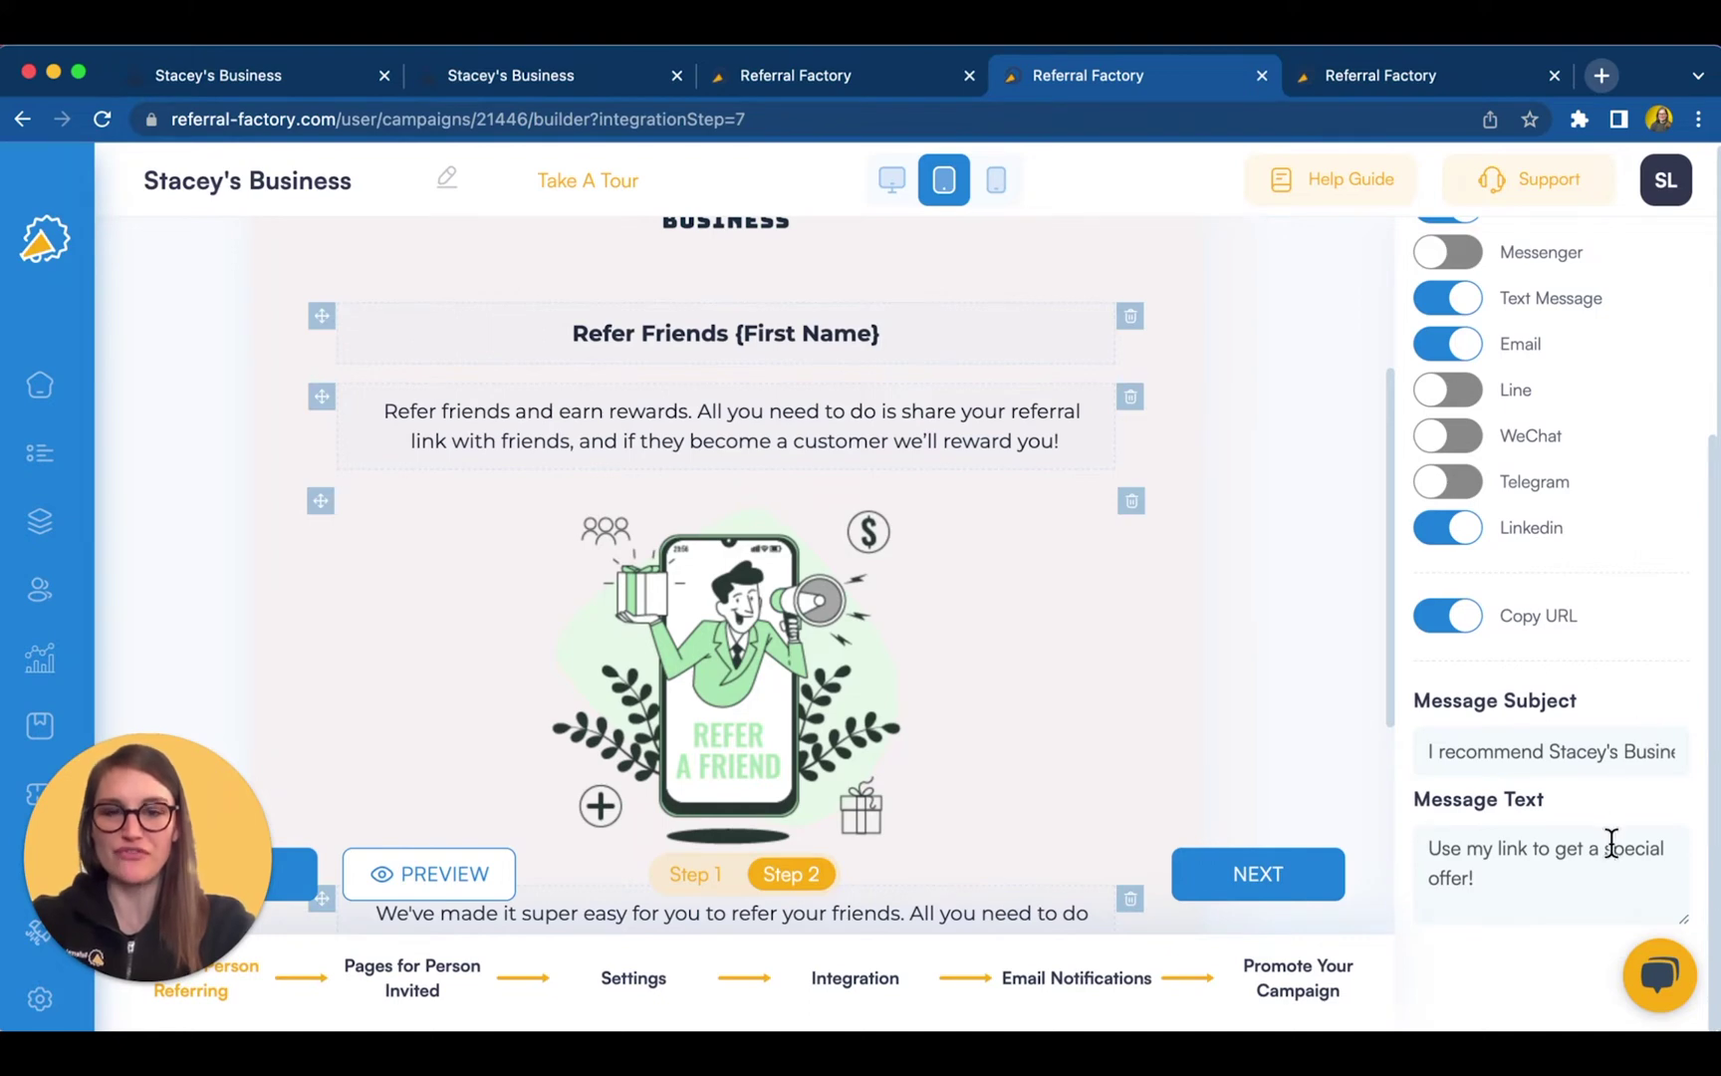
{"action": "left_click", "coordinate": [443, 971]}
{"action": "scroll", "coordinate": [1237, 588], "scroll_direction": "down", "scroll_amount": 3}
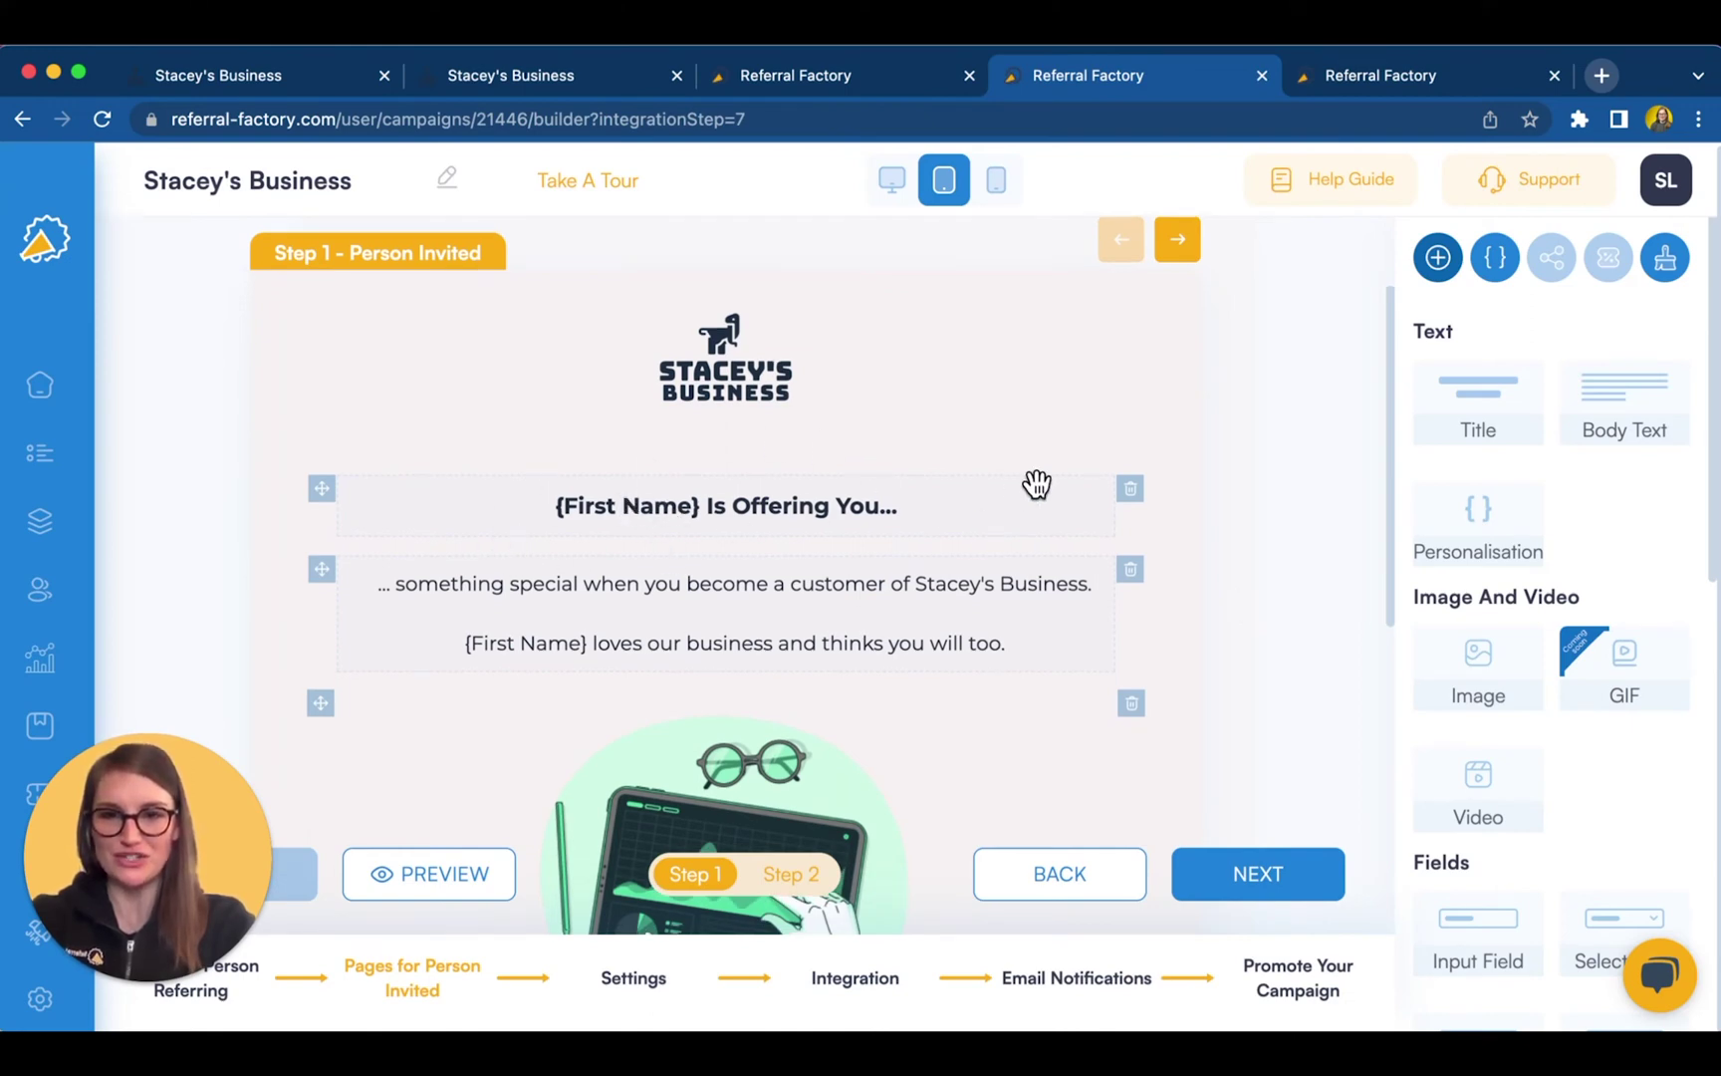
- Check the available personalisation variables and the CRM fields that can be added
{"action": "left_click", "coordinate": [1499, 261]}
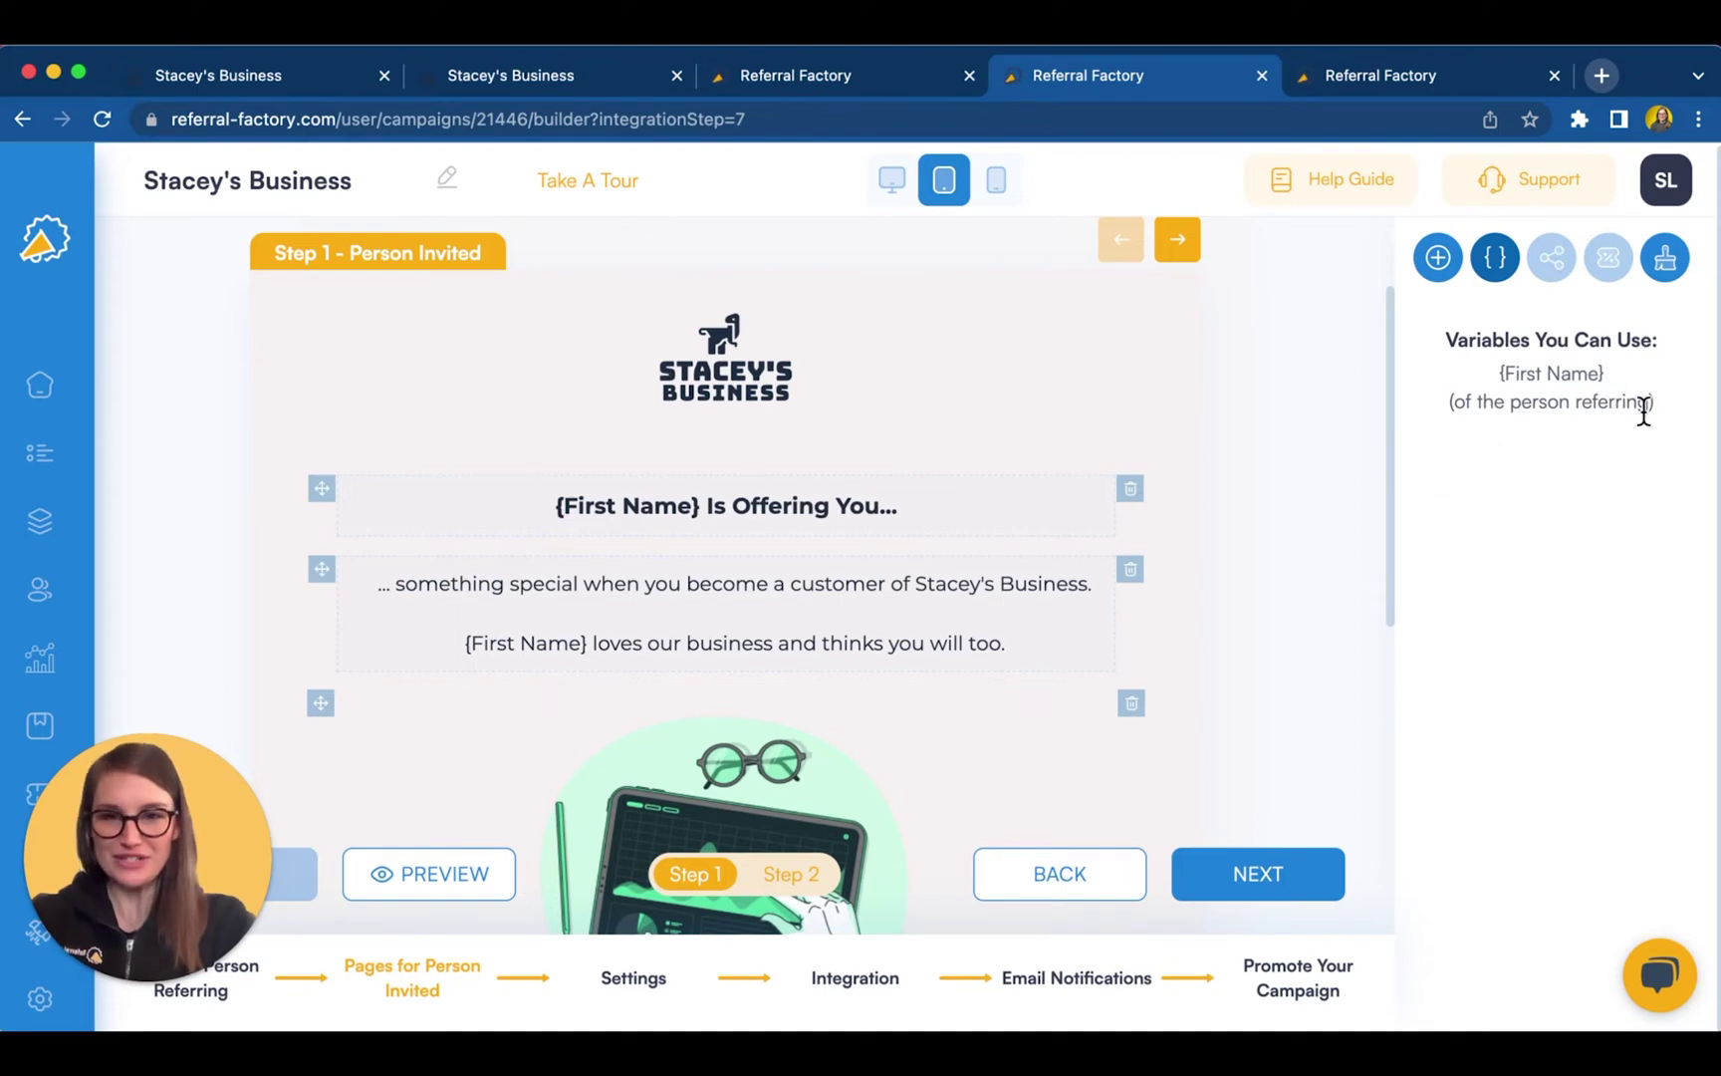
{"action": "left_click", "coordinate": [1437, 260]}
{"action": "scroll", "coordinate": [997, 686], "scroll_direction": "down", "scroll_amount": 3}
{"action": "scroll", "coordinate": [998, 685], "scroll_direction": "down", "scroll_amount": 5}
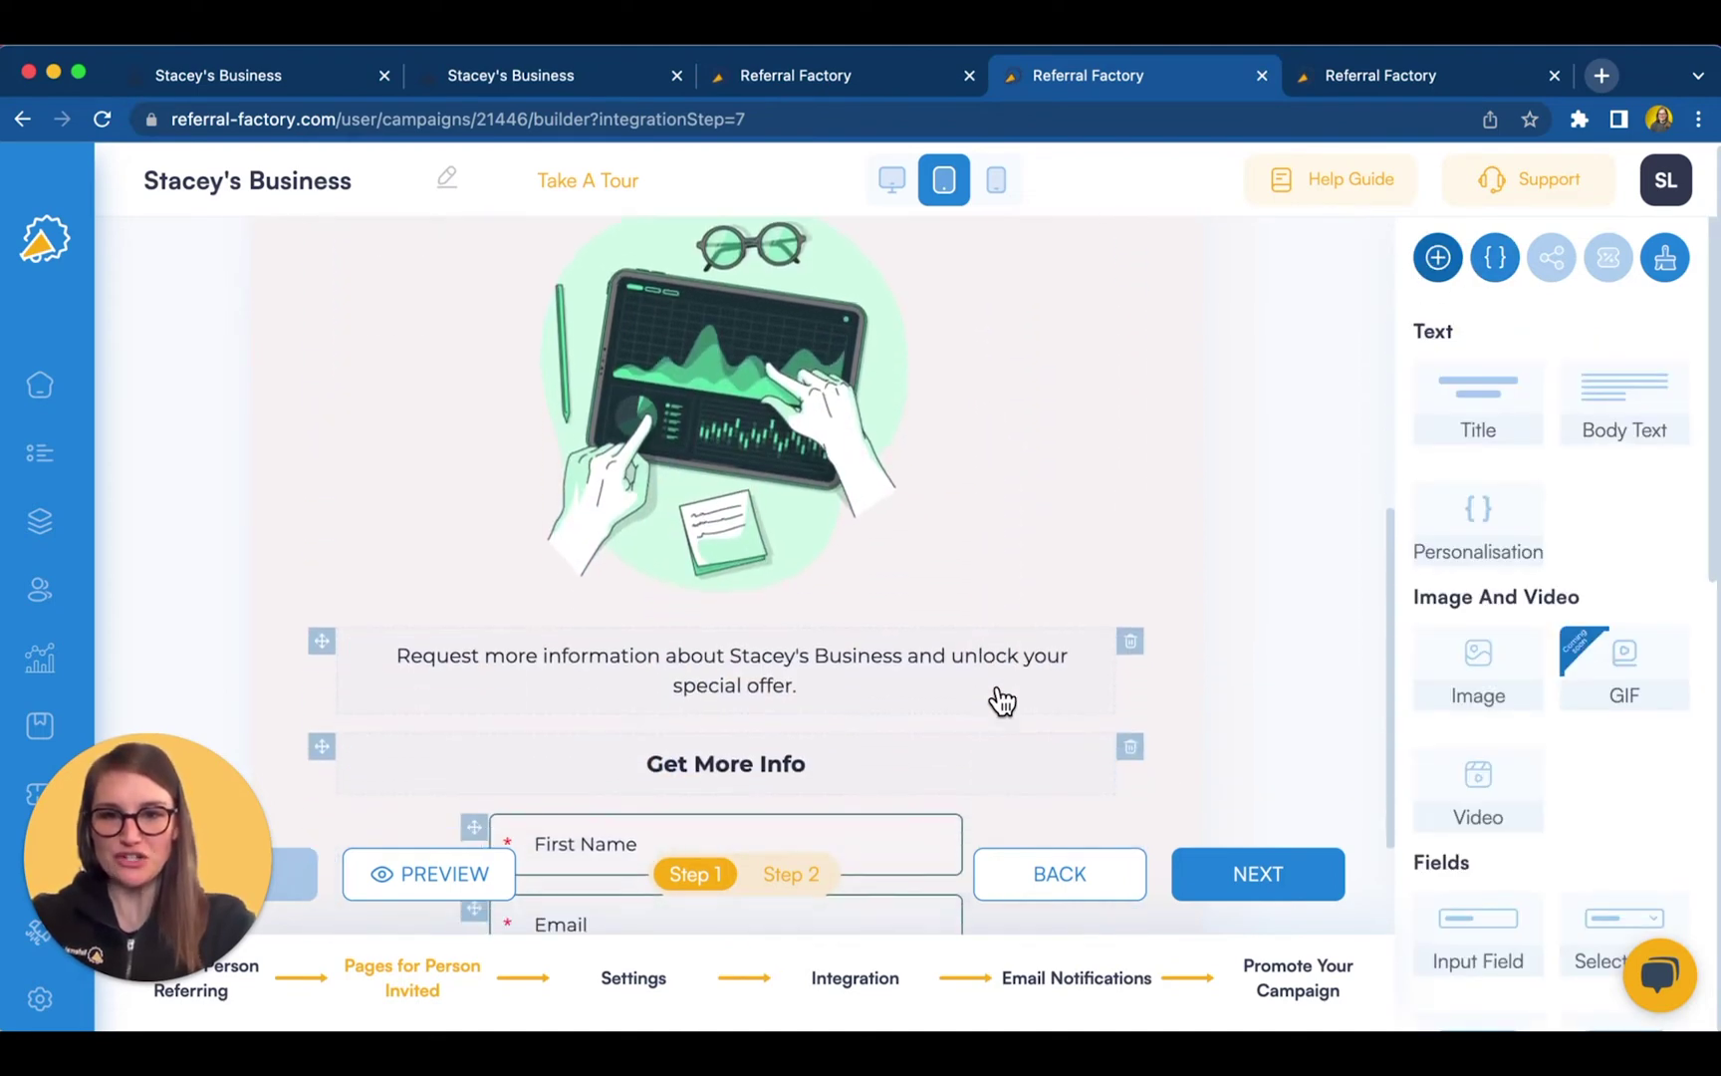
{"action": "scroll", "coordinate": [998, 685], "scroll_direction": "up", "scroll_amount": 1}
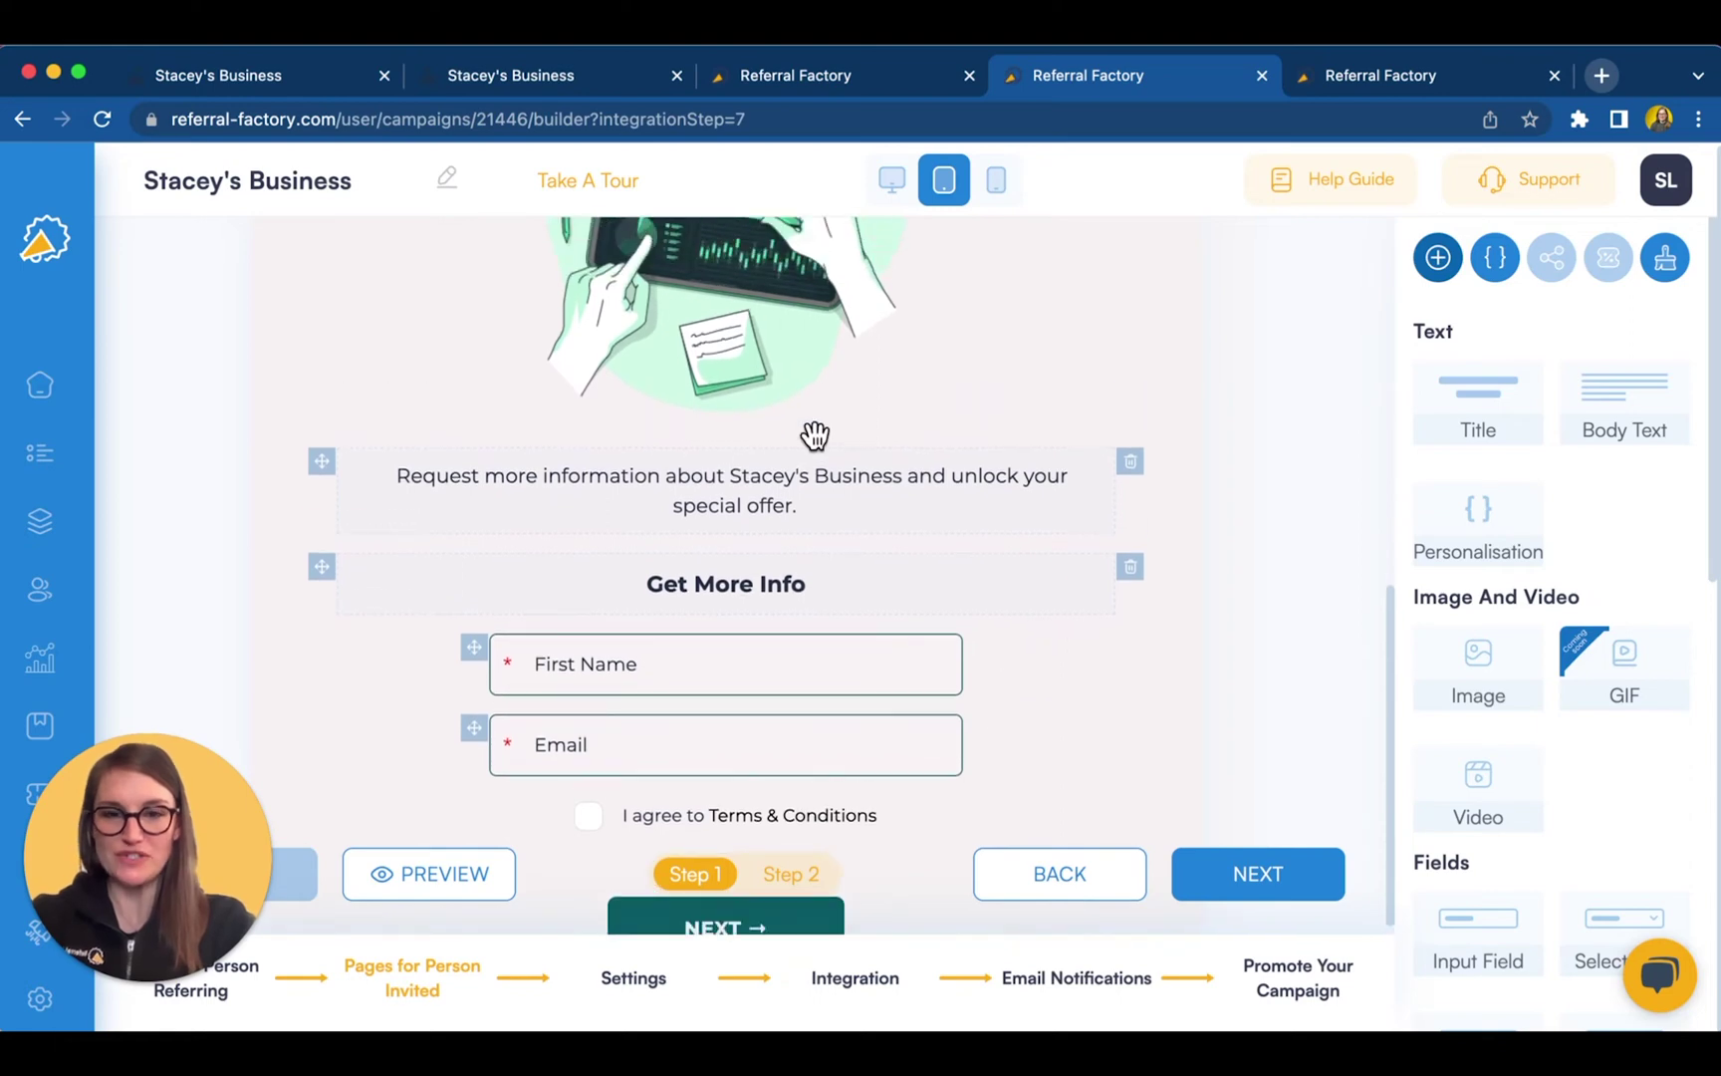
{"action": "scroll", "coordinate": [1541, 788], "scroll_direction": "down", "scroll_amount": 3}
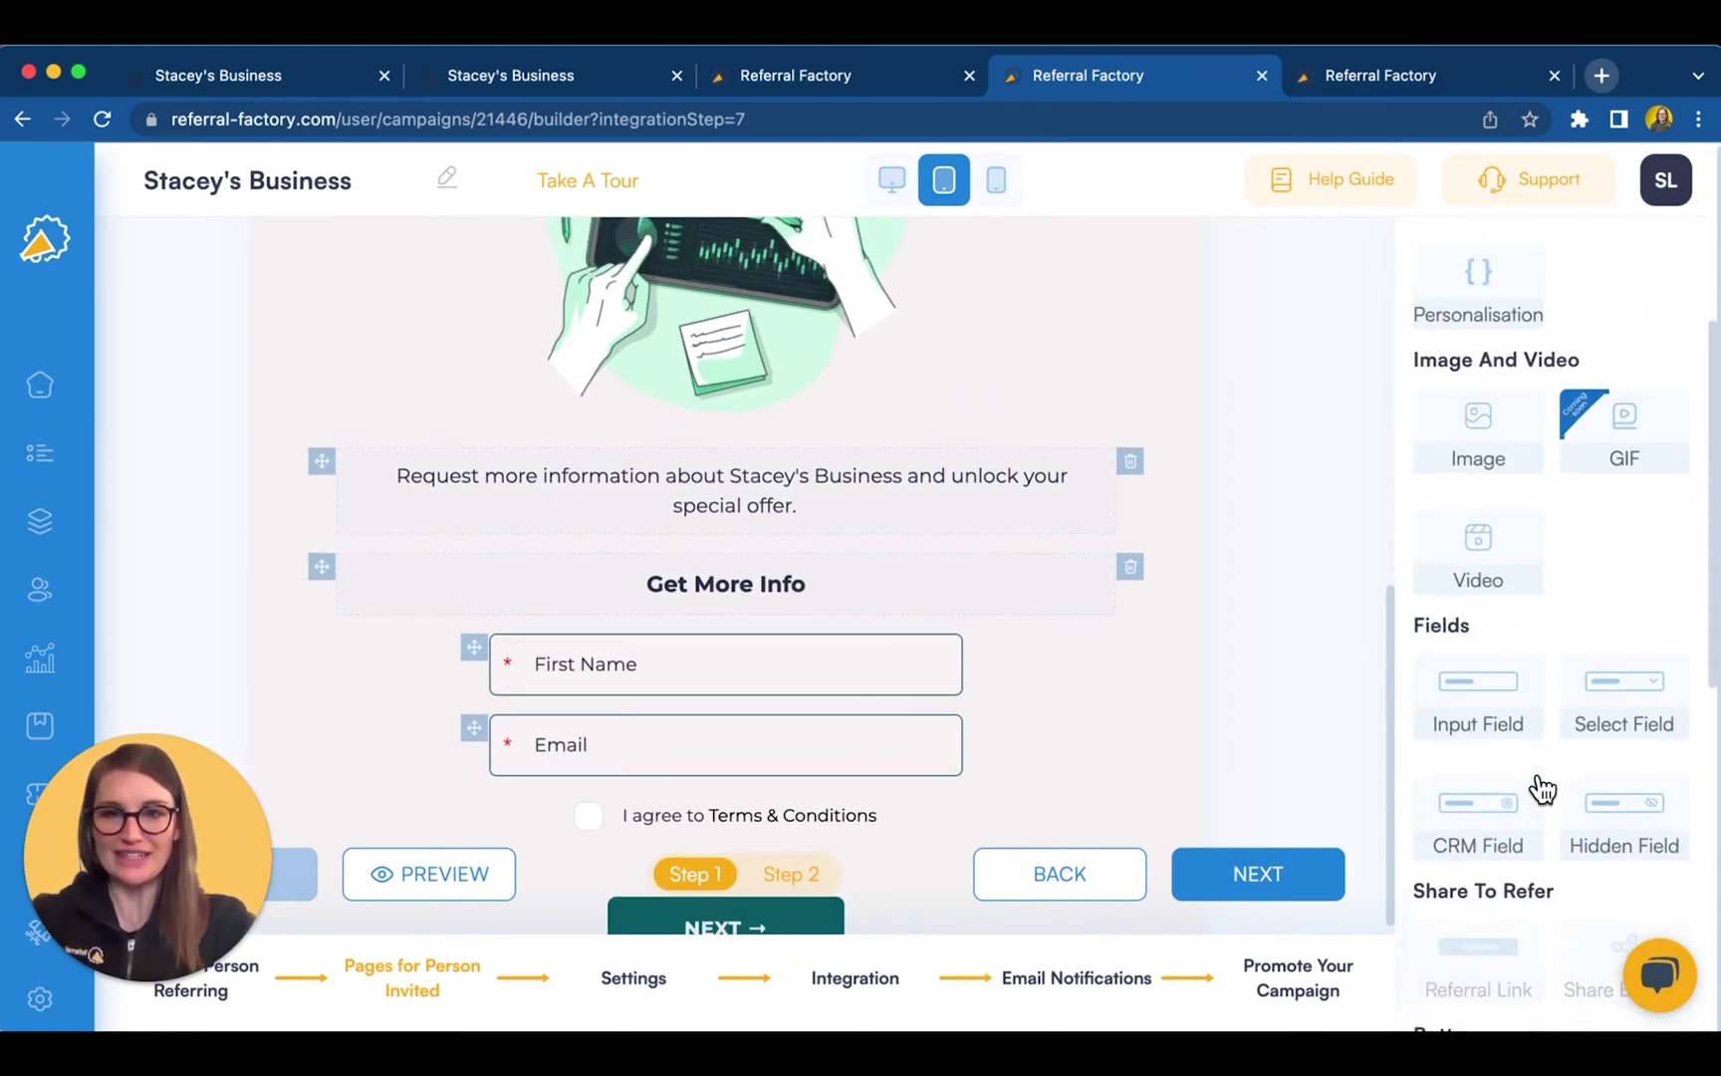
{"action": "left_click_drag", "start_coordinate": [1480, 715], "coordinate": [1524, 718]}
{"action": "left_click", "coordinate": [1502, 831]}
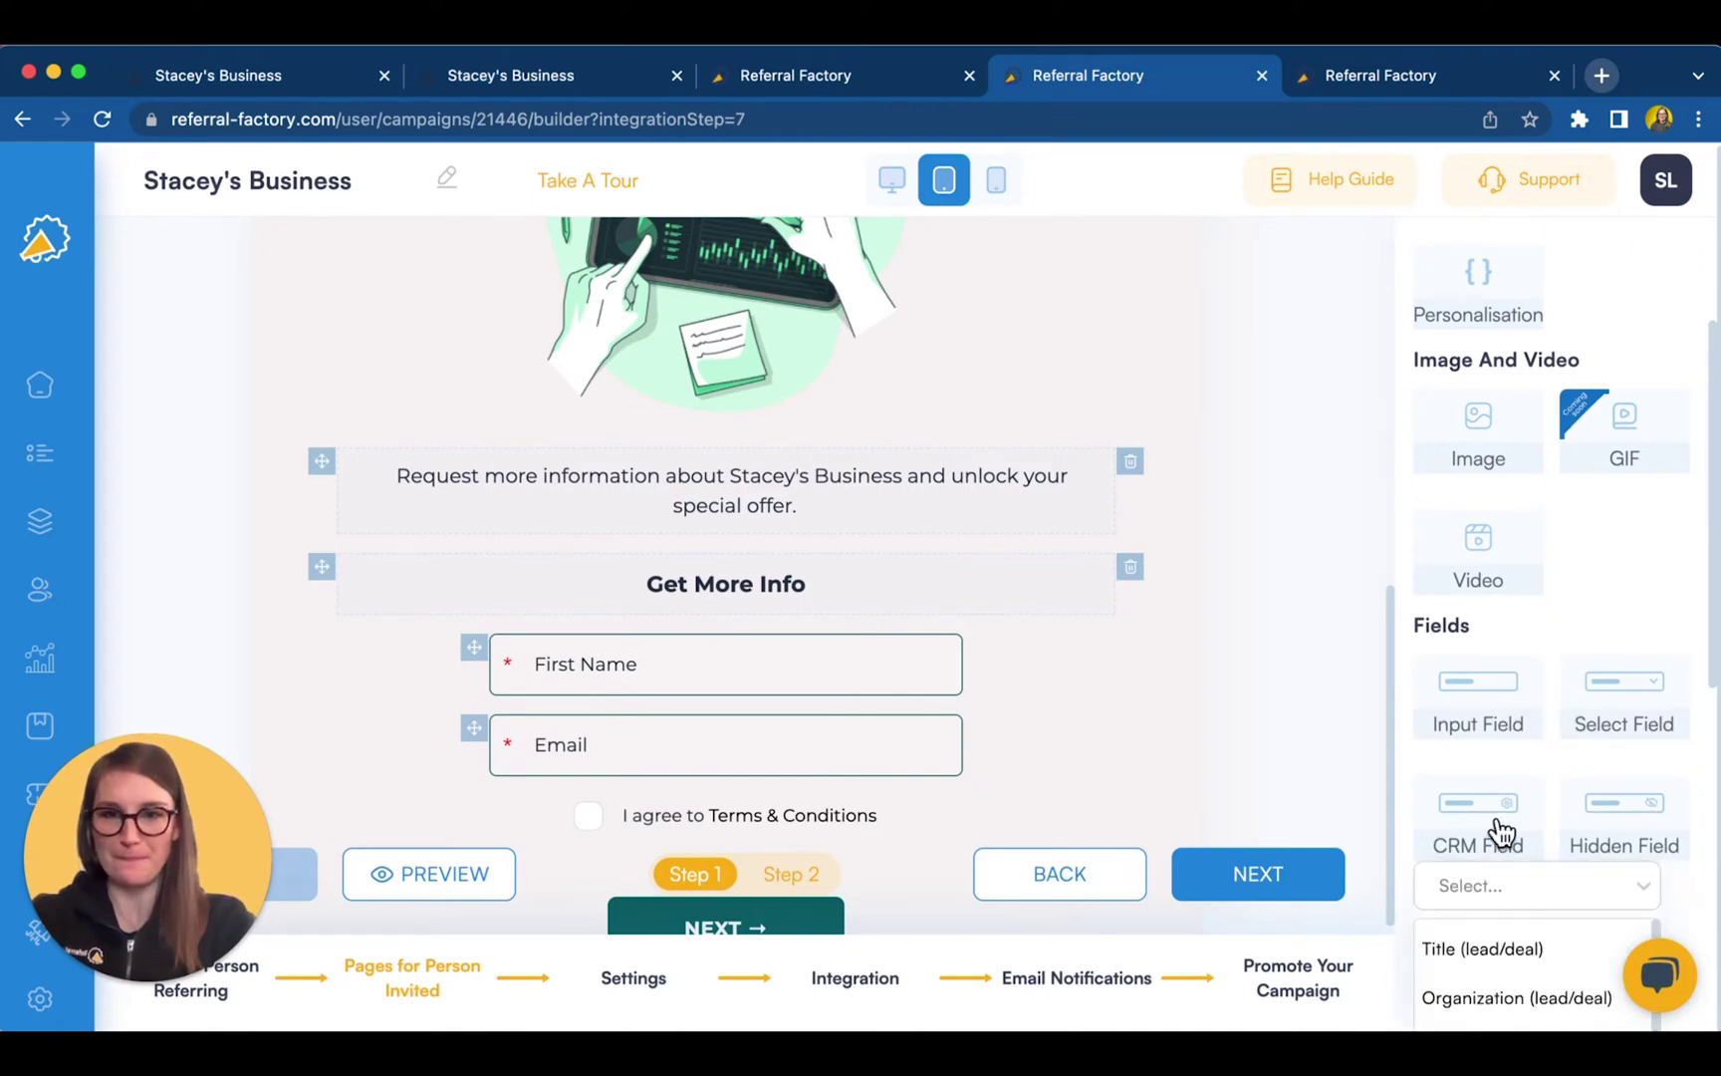
{"action": "scroll", "coordinate": [897, 677], "scroll_direction": "down", "scroll_amount": 3}
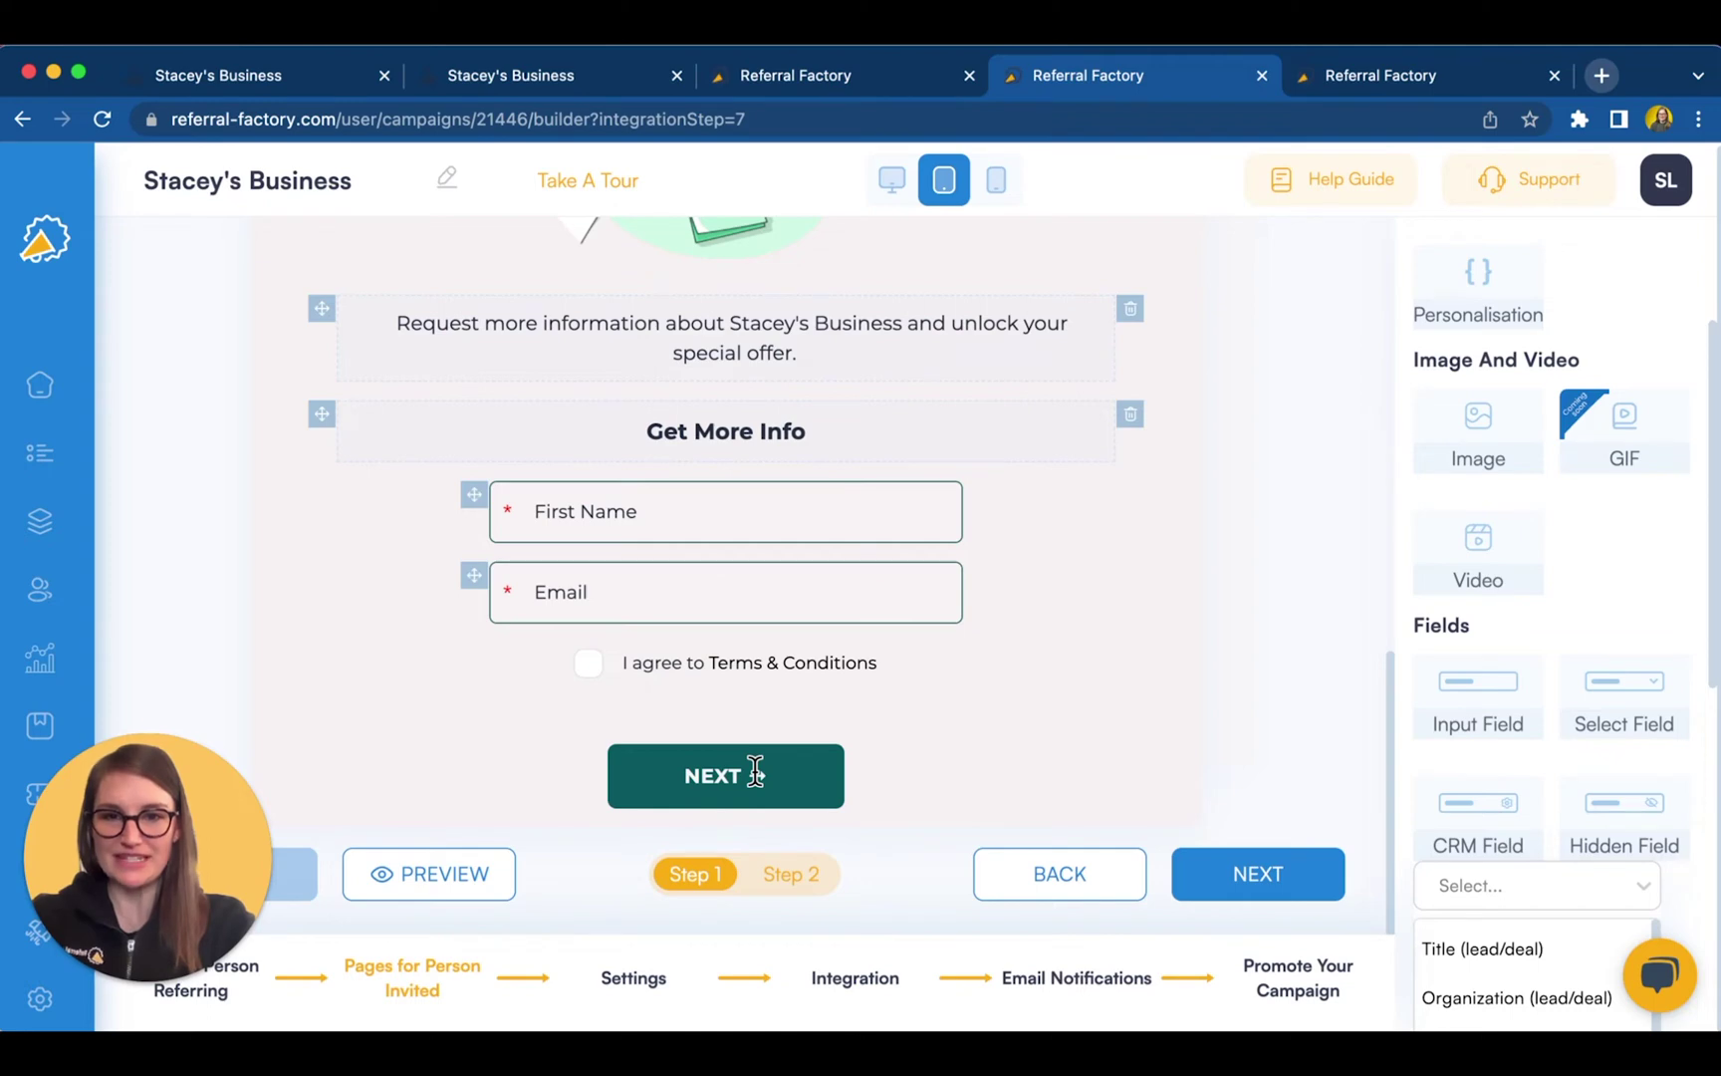
- Show the invited person's Step 2 share-link page and scroll through it
{"action": "left_click", "coordinate": [781, 884]}
{"action": "scroll", "coordinate": [909, 813], "scroll_direction": "down", "scroll_amount": 4}
{"action": "scroll", "coordinate": [905, 814], "scroll_direction": "down", "scroll_amount": 2}
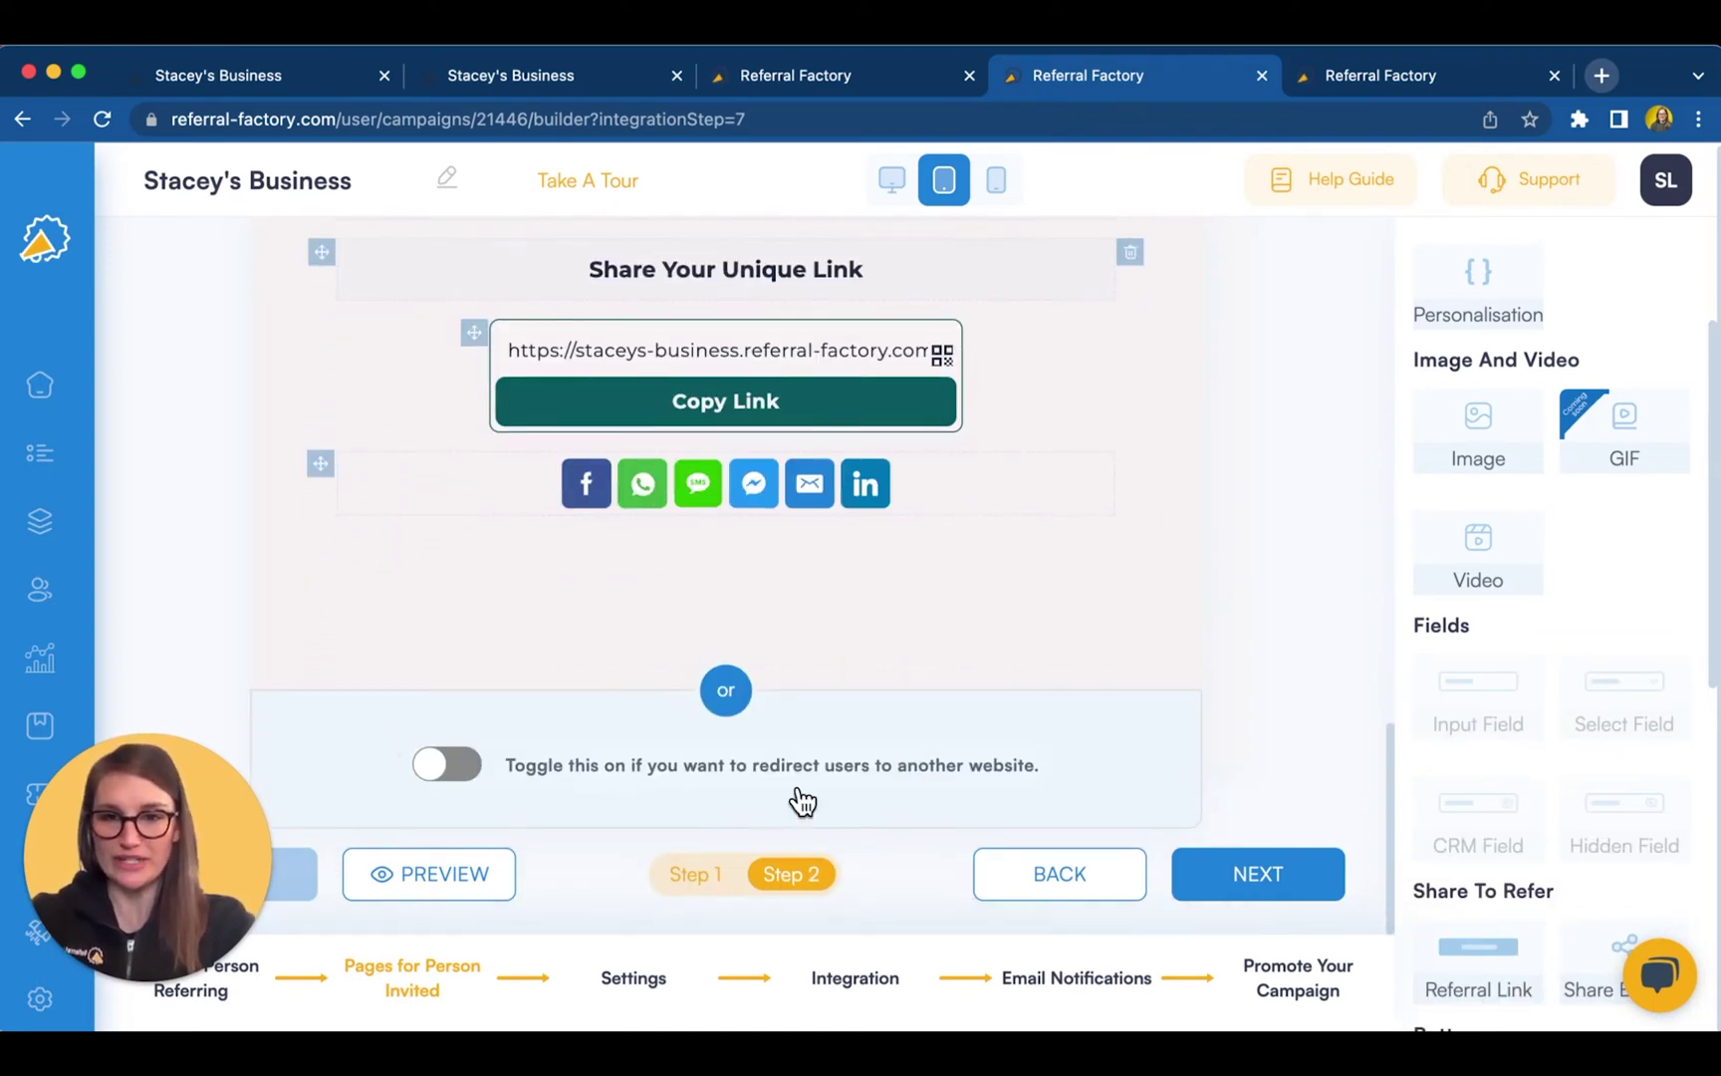
{"action": "scroll", "coordinate": [1116, 610], "scroll_direction": "up", "scroll_amount": 7}
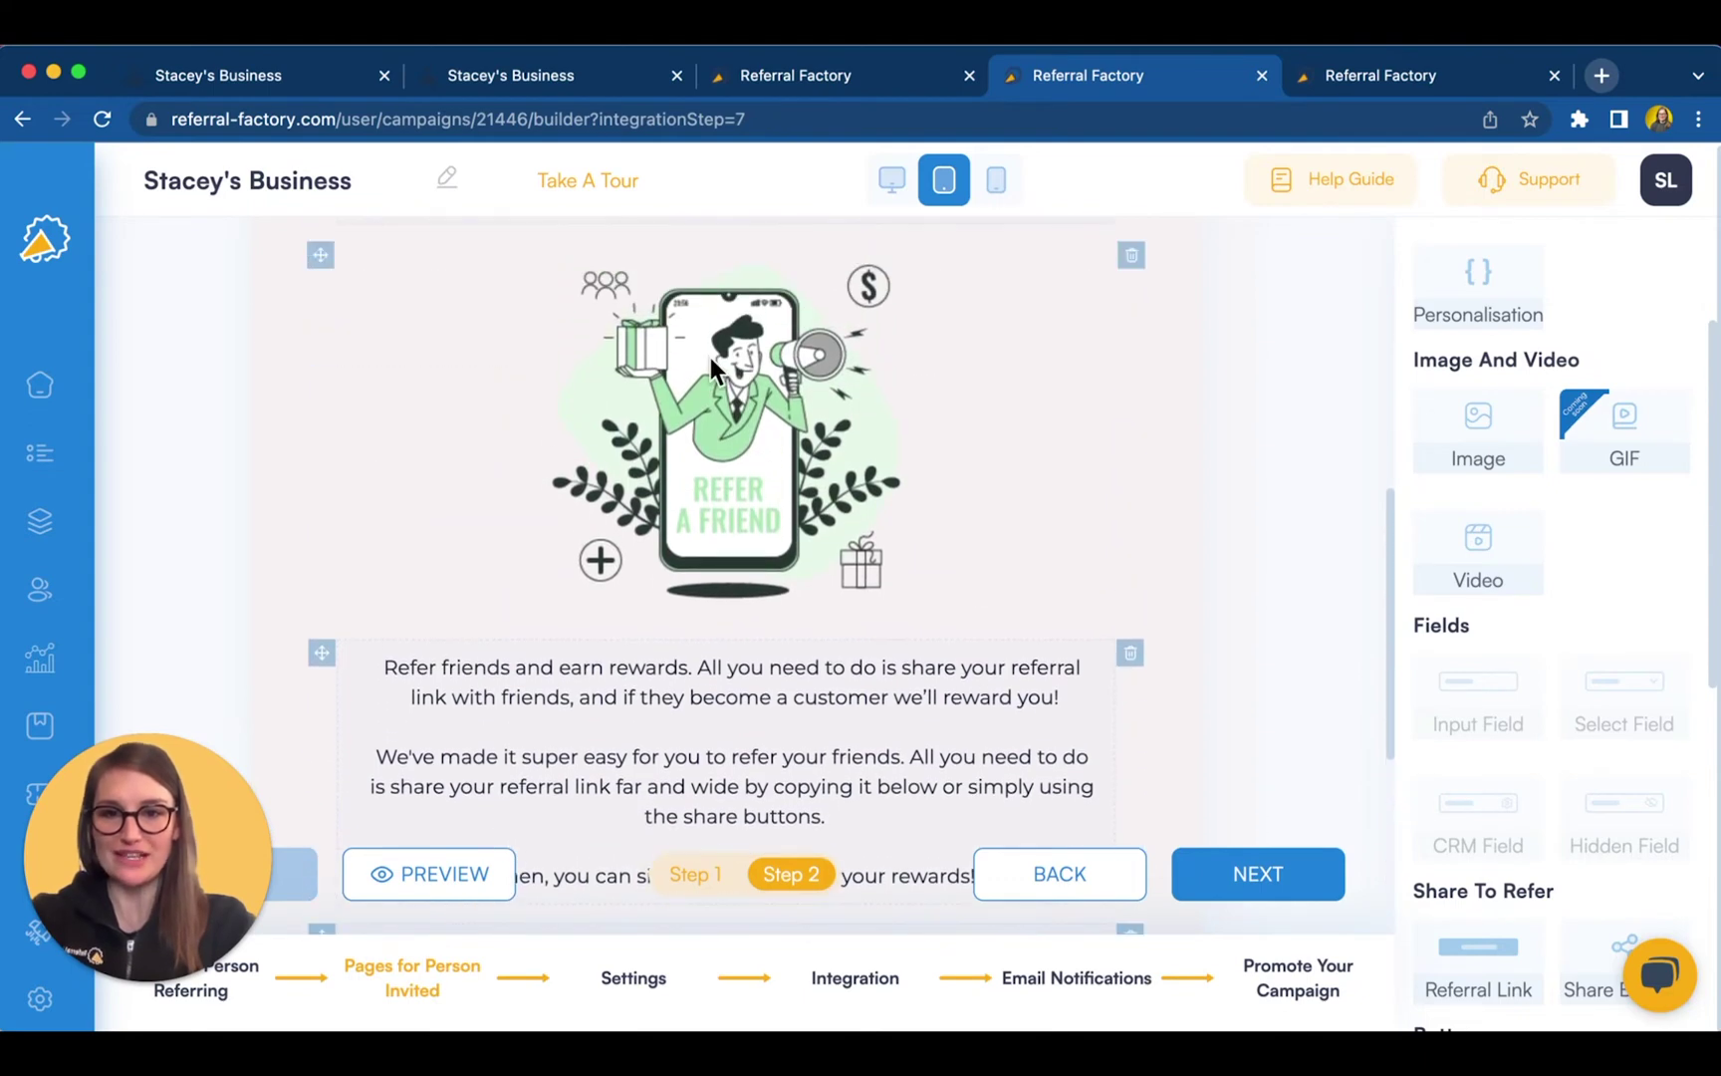
- Step through the email notifications to the referrer reminder email, then view Tracking Link Pages
{"action": "left_click", "coordinate": [1083, 978]}
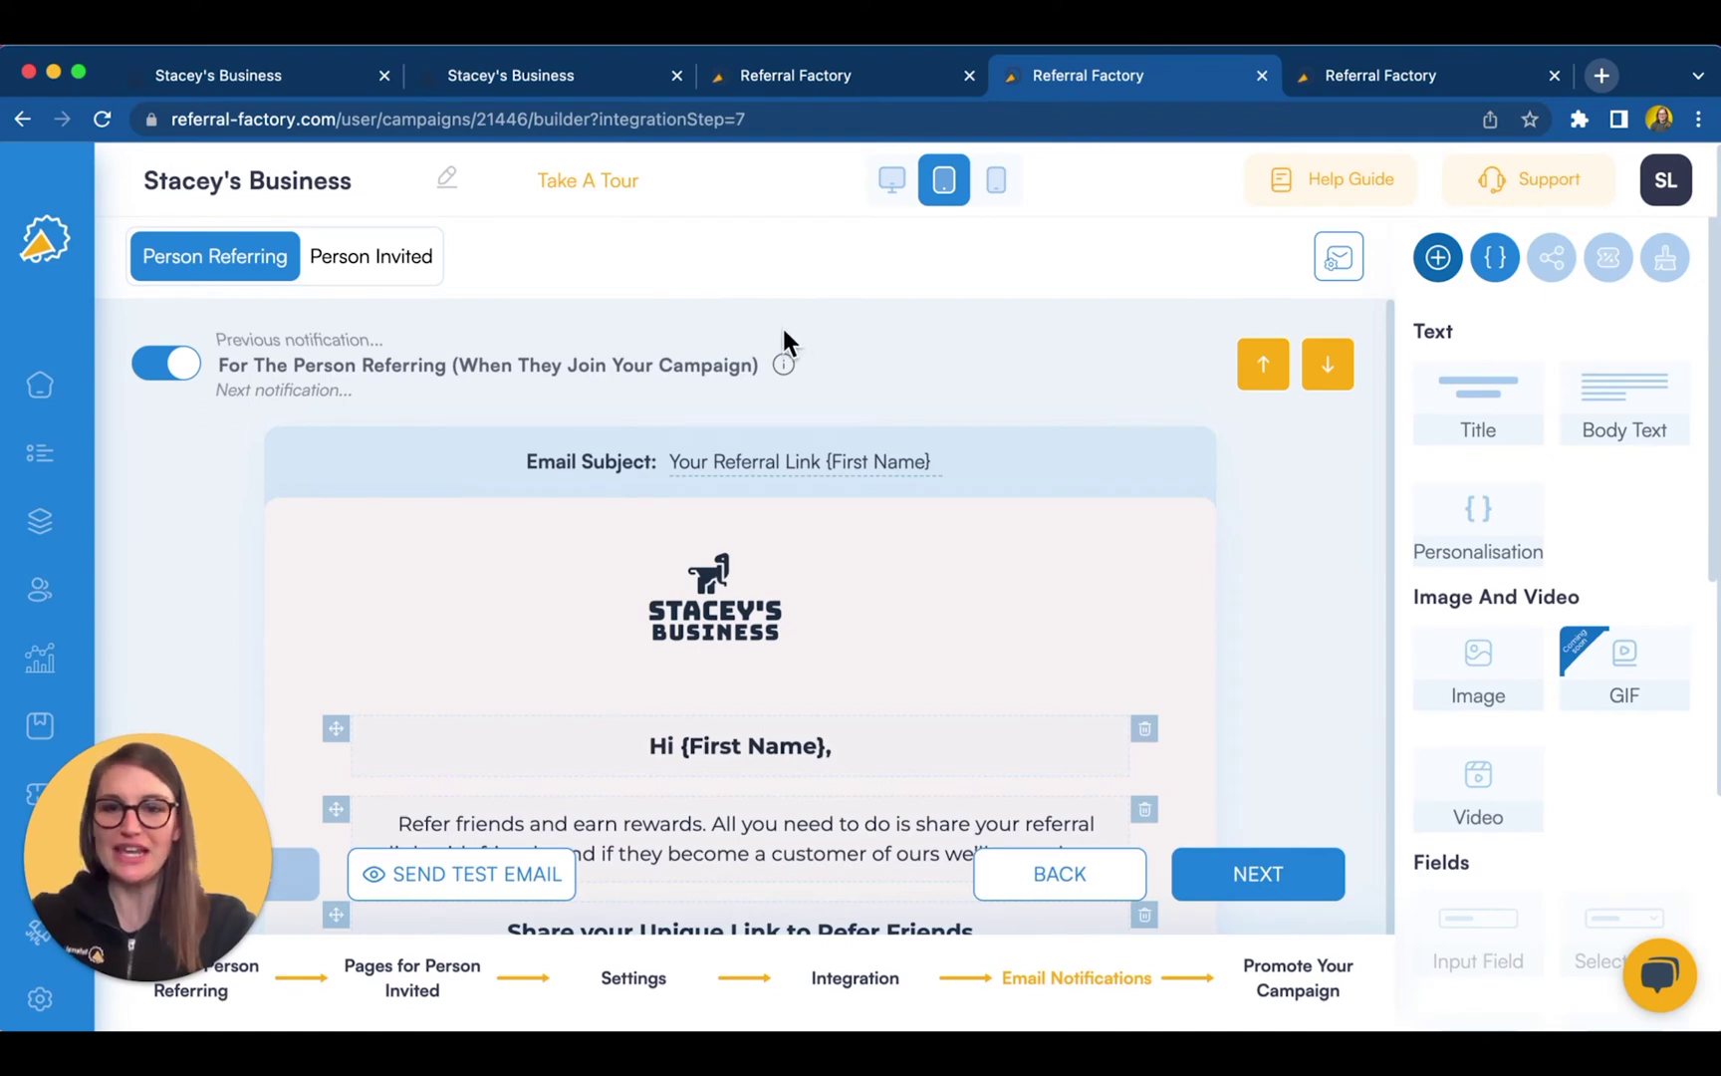
{"action": "left_click", "coordinate": [1336, 373]}
{"action": "left_click", "coordinate": [1339, 373]}
{"action": "left_click", "coordinate": [1340, 374]}
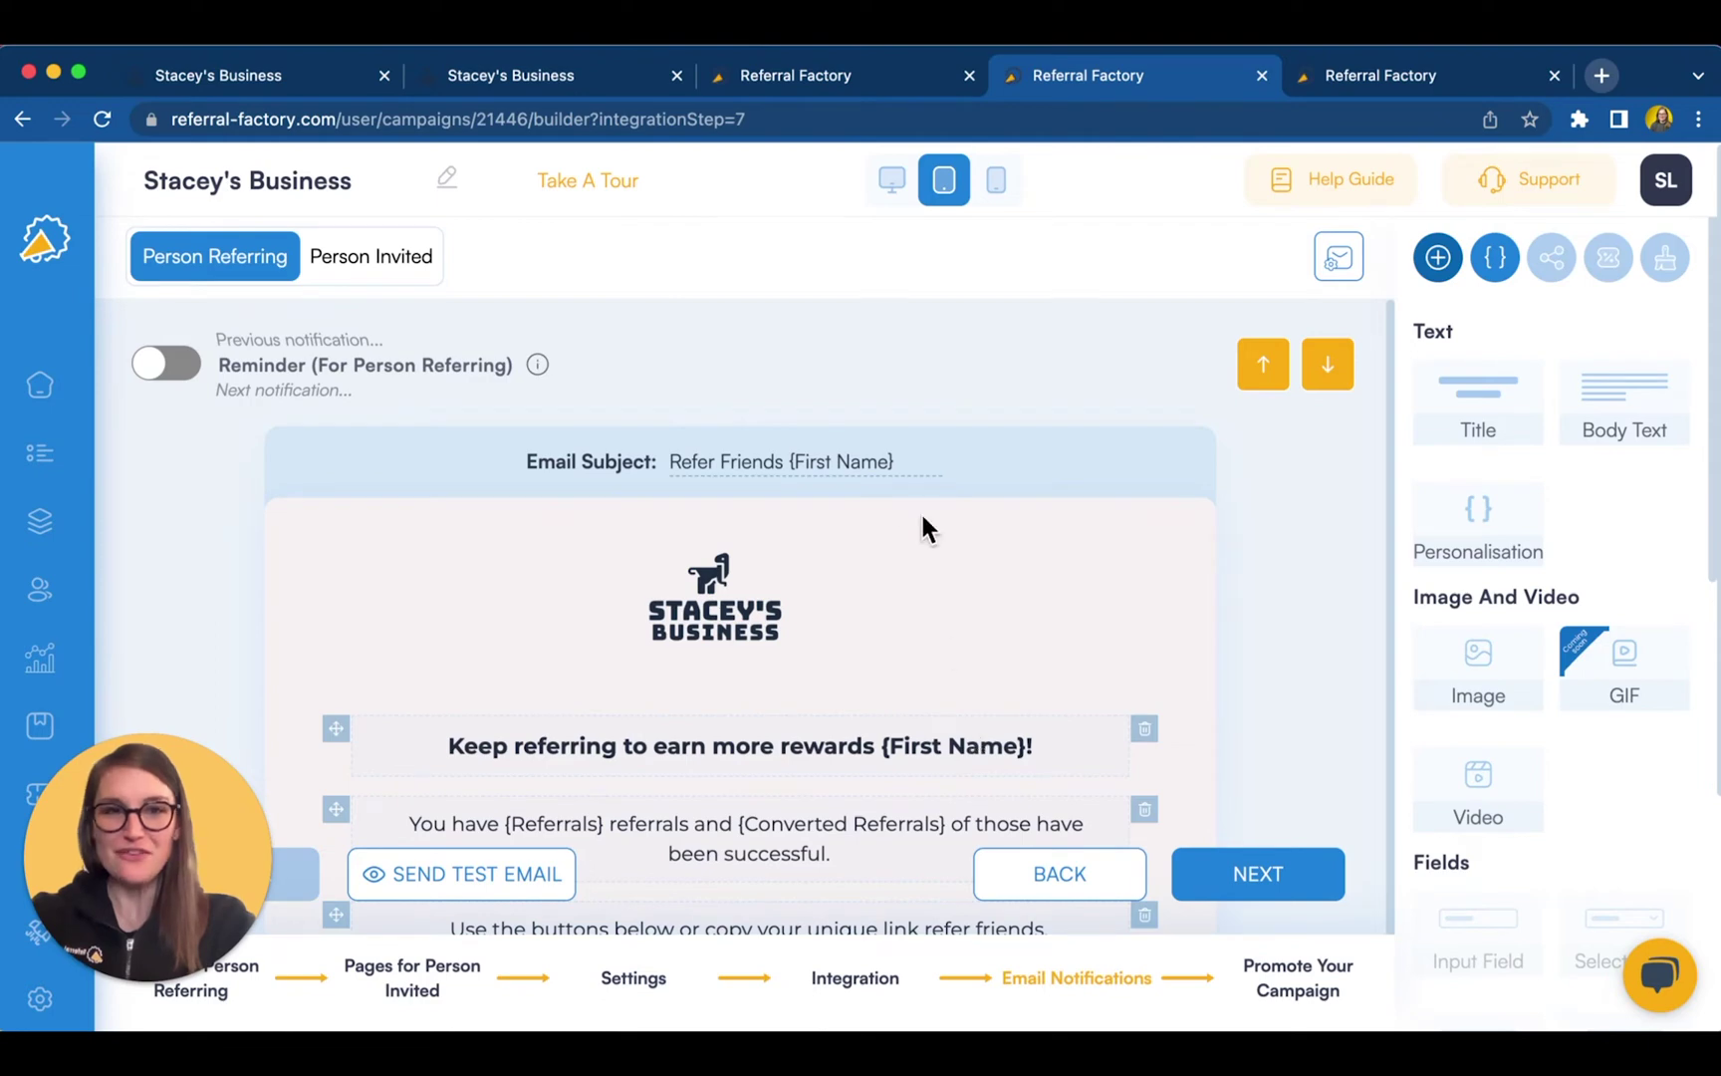
{"action": "left_click", "coordinate": [1435, 77]}
- Scroll through the Referral Leaderboard email preview
{"action": "scroll", "coordinate": [995, 567], "scroll_direction": "down", "scroll_amount": 5}
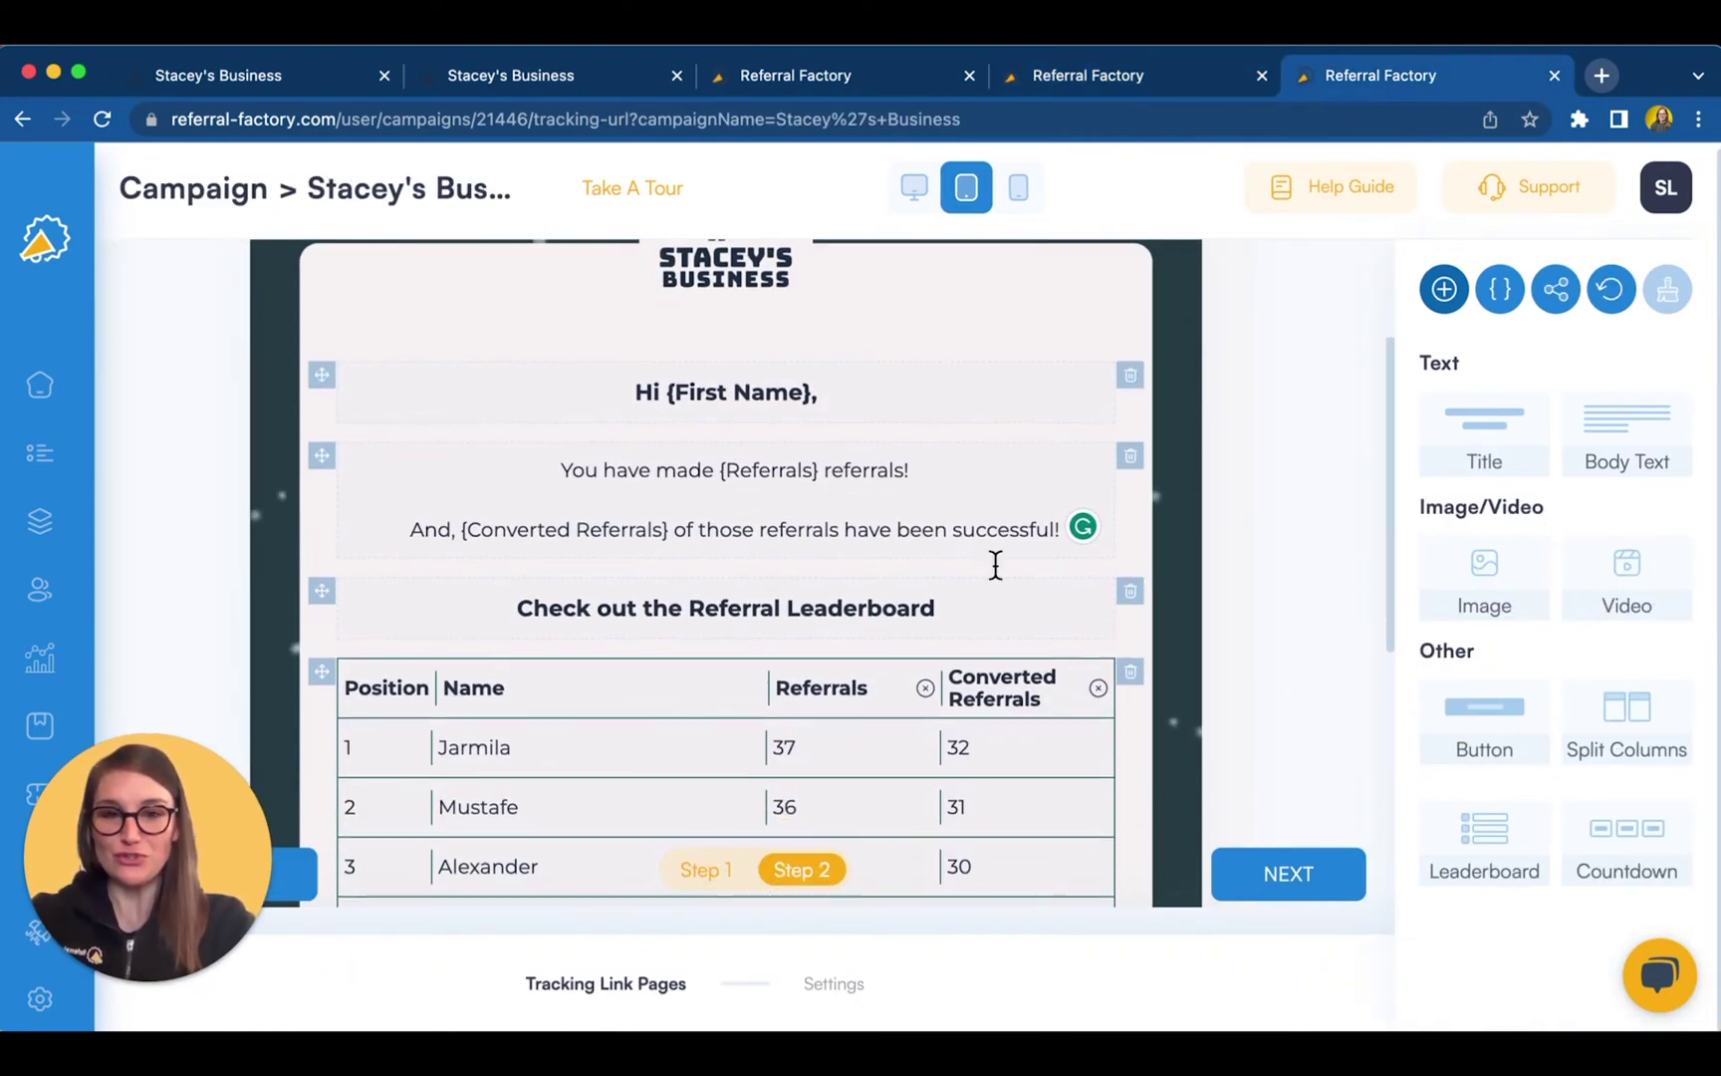
{"action": "scroll", "coordinate": [993, 560], "scroll_direction": "down", "scroll_amount": 2}
{"action": "scroll", "coordinate": [994, 562], "scroll_direction": "up", "scroll_amount": 5}
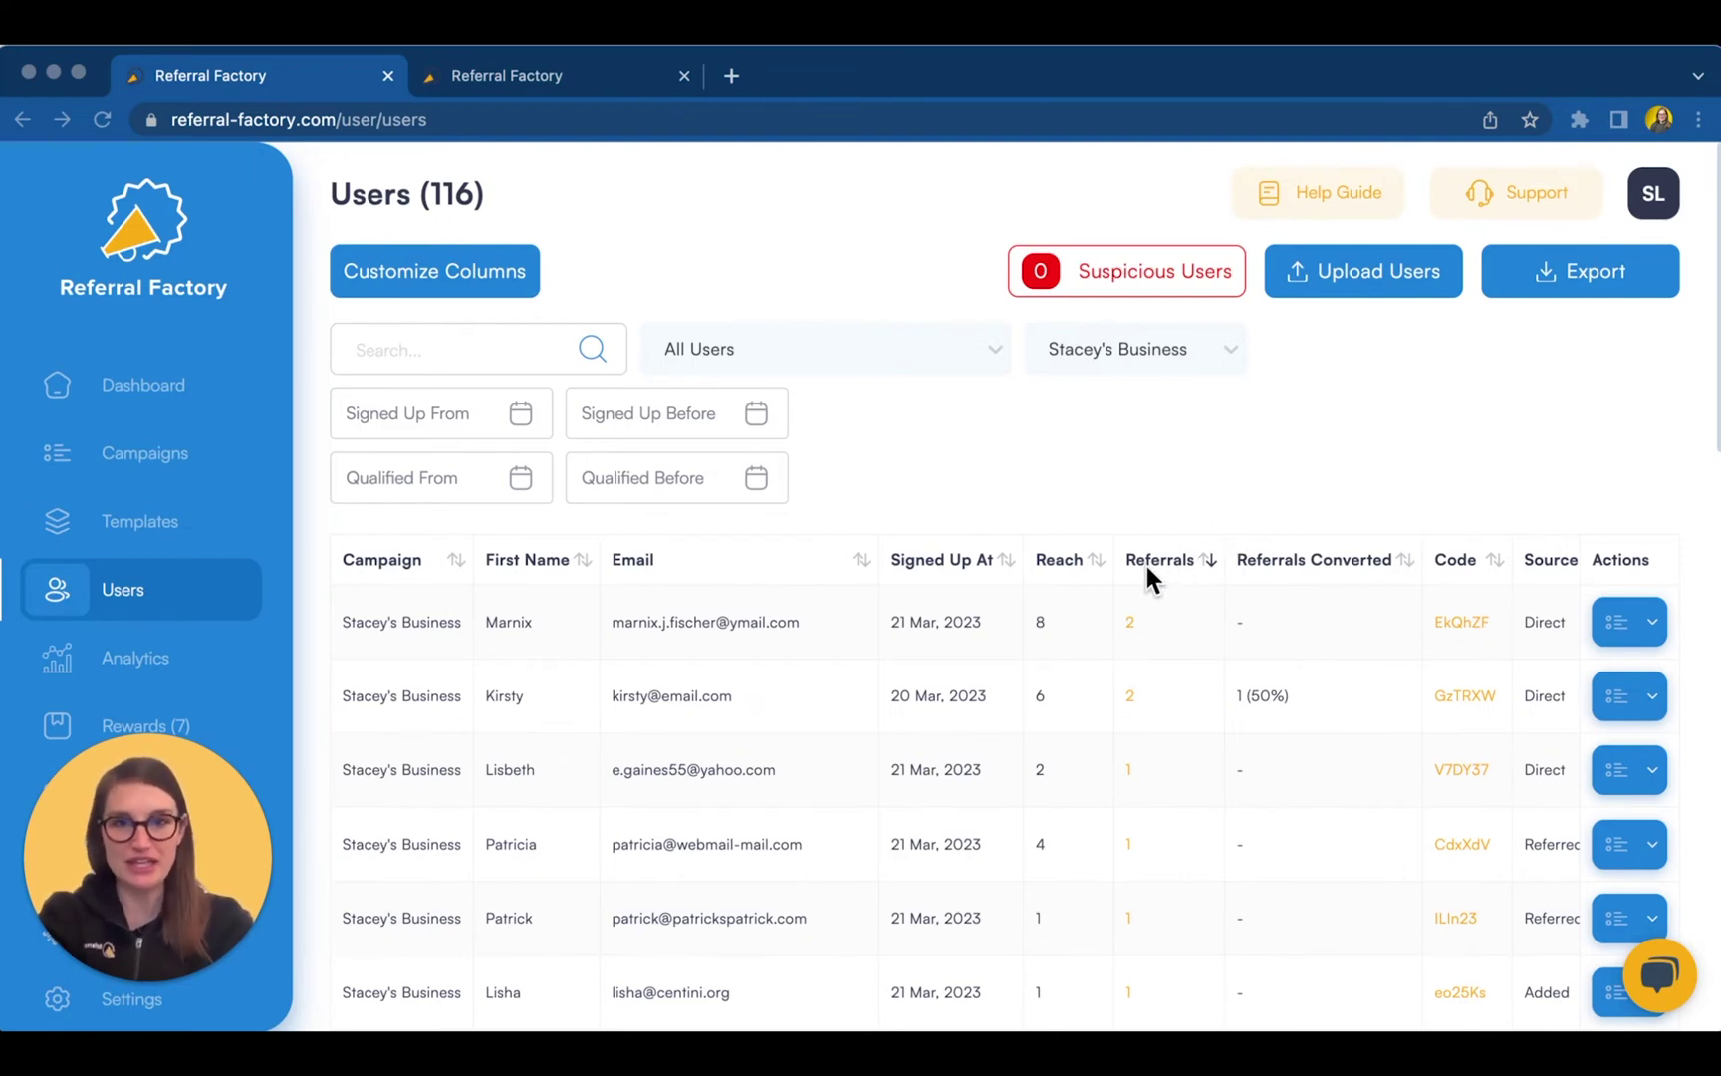
- View a user's referral details, then bring up their Qualify and Delete actions
{"action": "left_click", "coordinate": [1130, 695]}
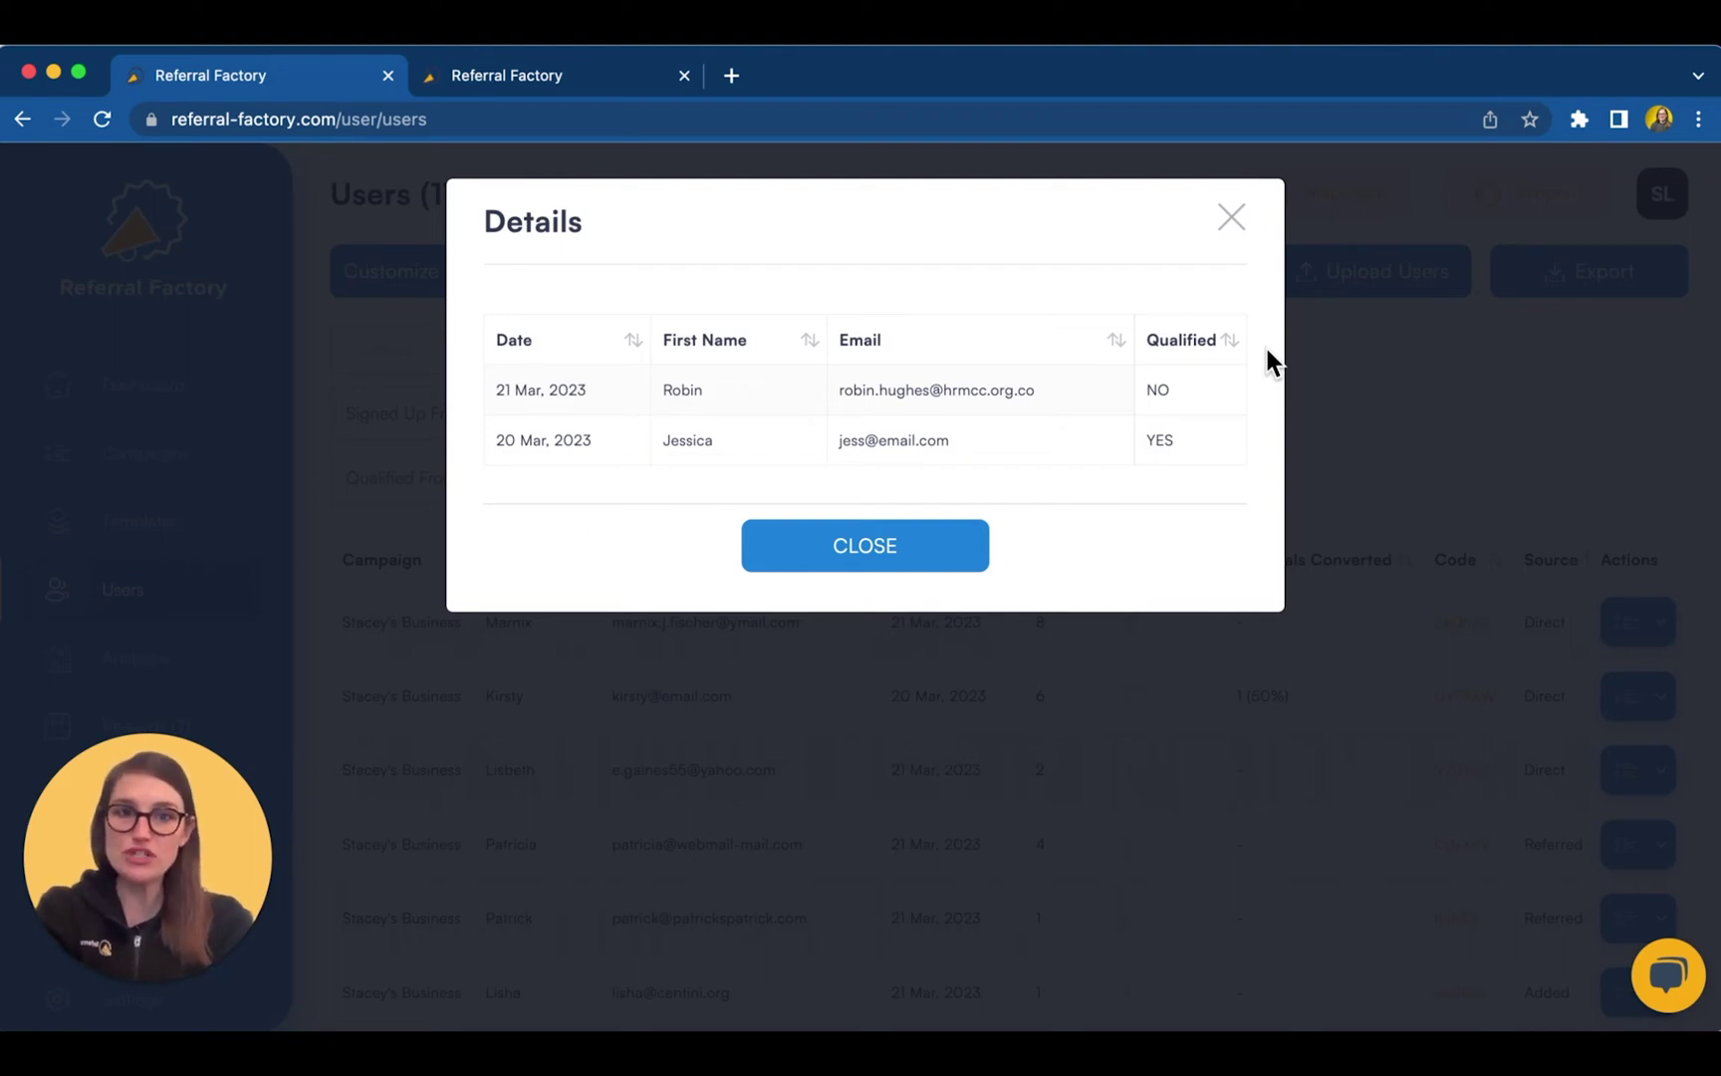
{"action": "left_click", "coordinate": [1398, 434]}
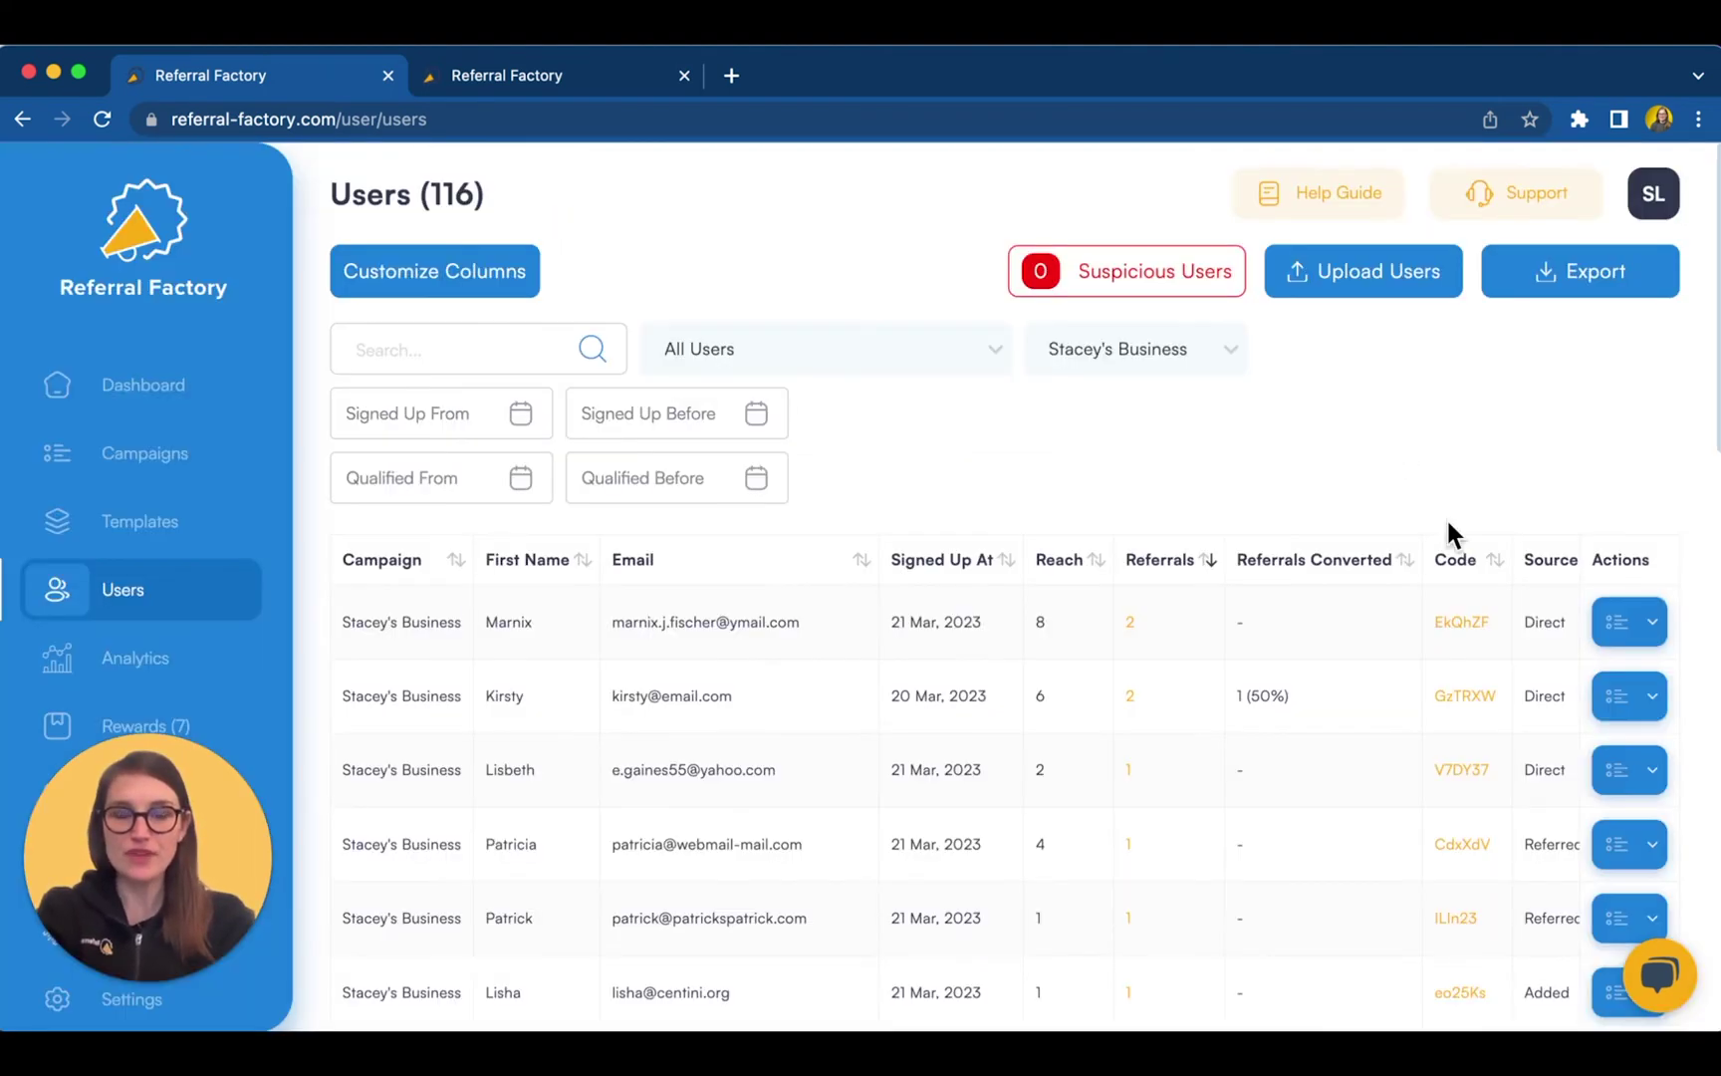
{"action": "left_click", "coordinate": [1645, 851]}
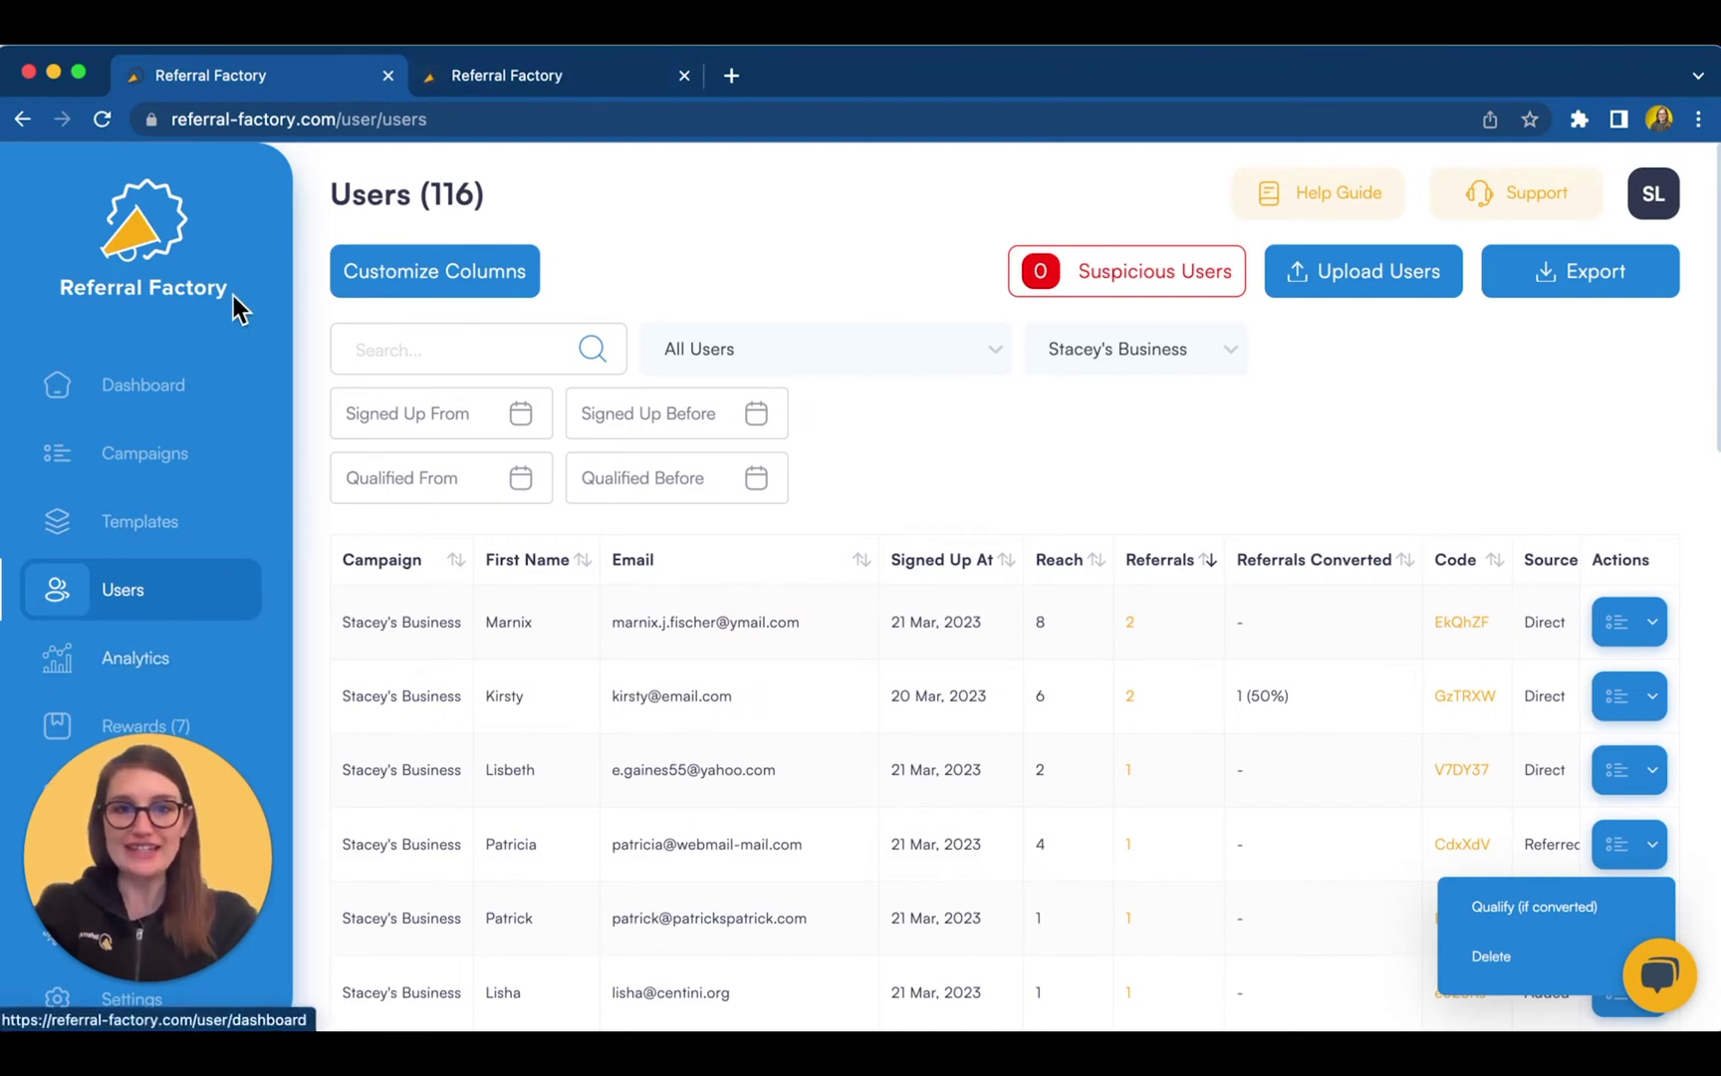
{"action": "left_click", "coordinate": [444, 71]}
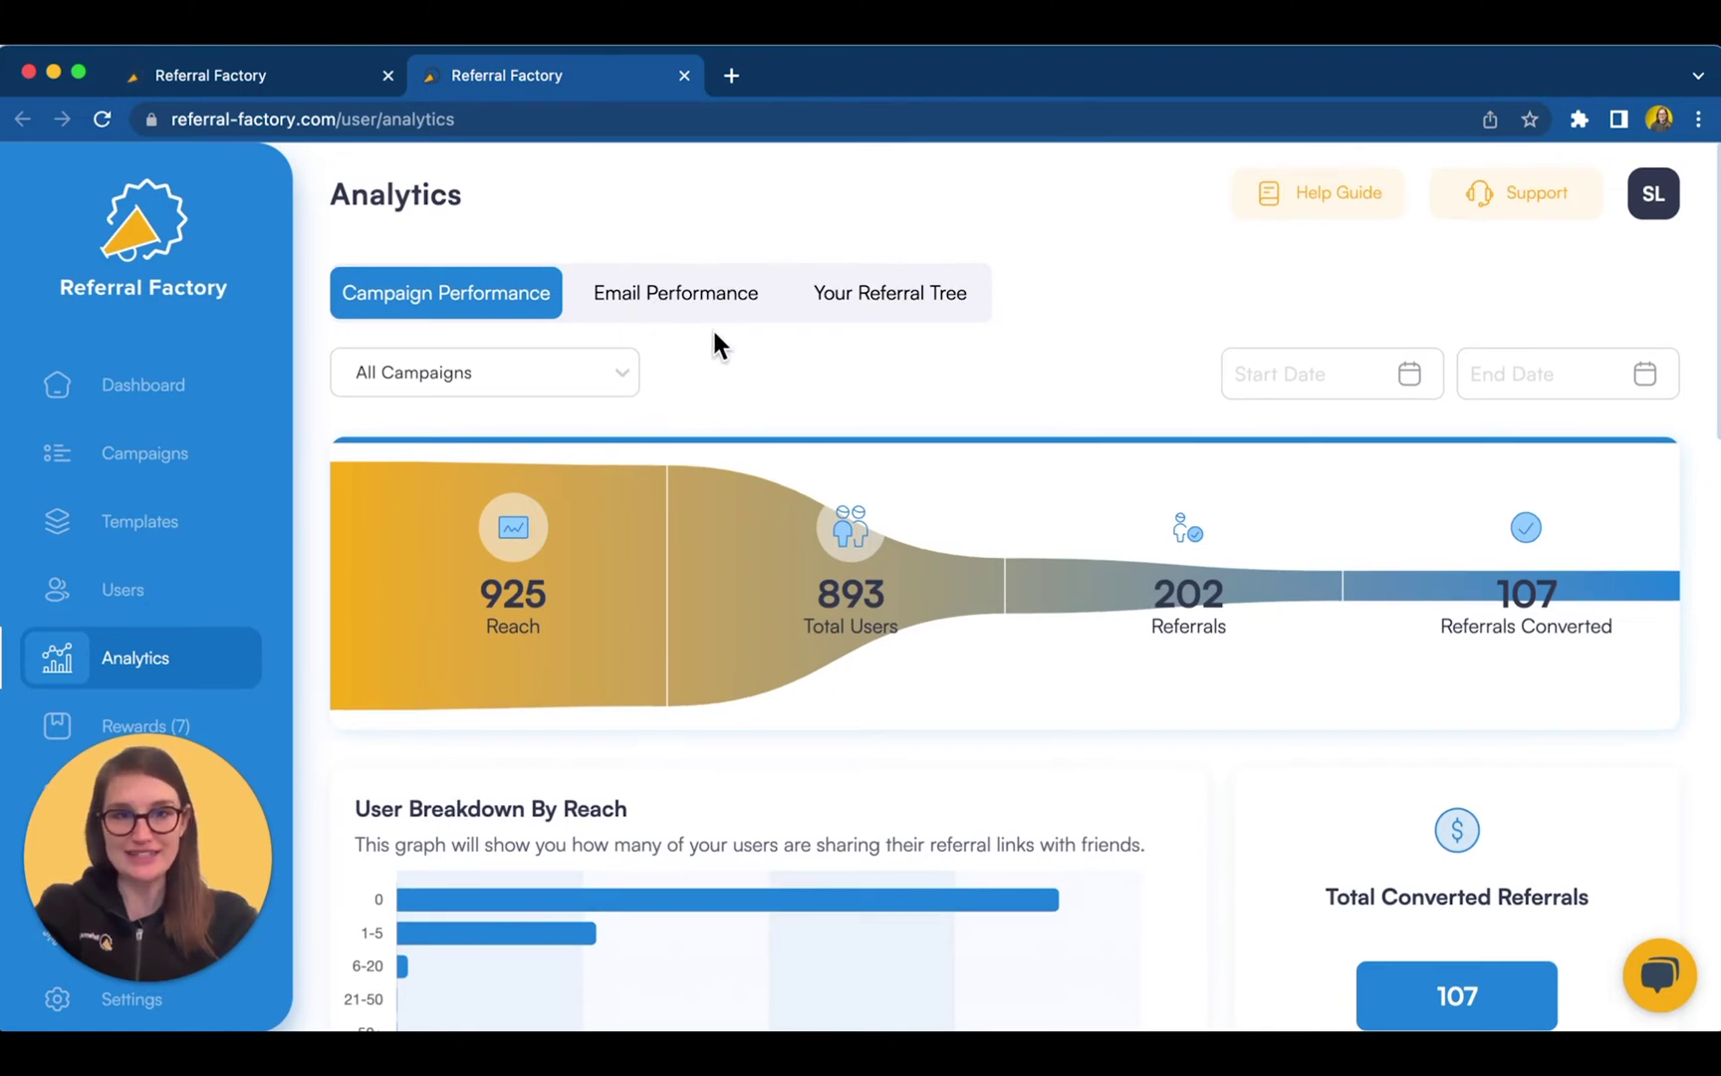
- Scroll through the campaign analytics charts for reach, users, referrals and conversions
{"action": "scroll", "coordinate": [738, 434], "scroll_direction": "down", "scroll_amount": 10}
{"action": "scroll", "coordinate": [737, 431], "scroll_direction": "down", "scroll_amount": 20}
{"action": "scroll", "coordinate": [739, 443], "scroll_direction": "down", "scroll_amount": 5}
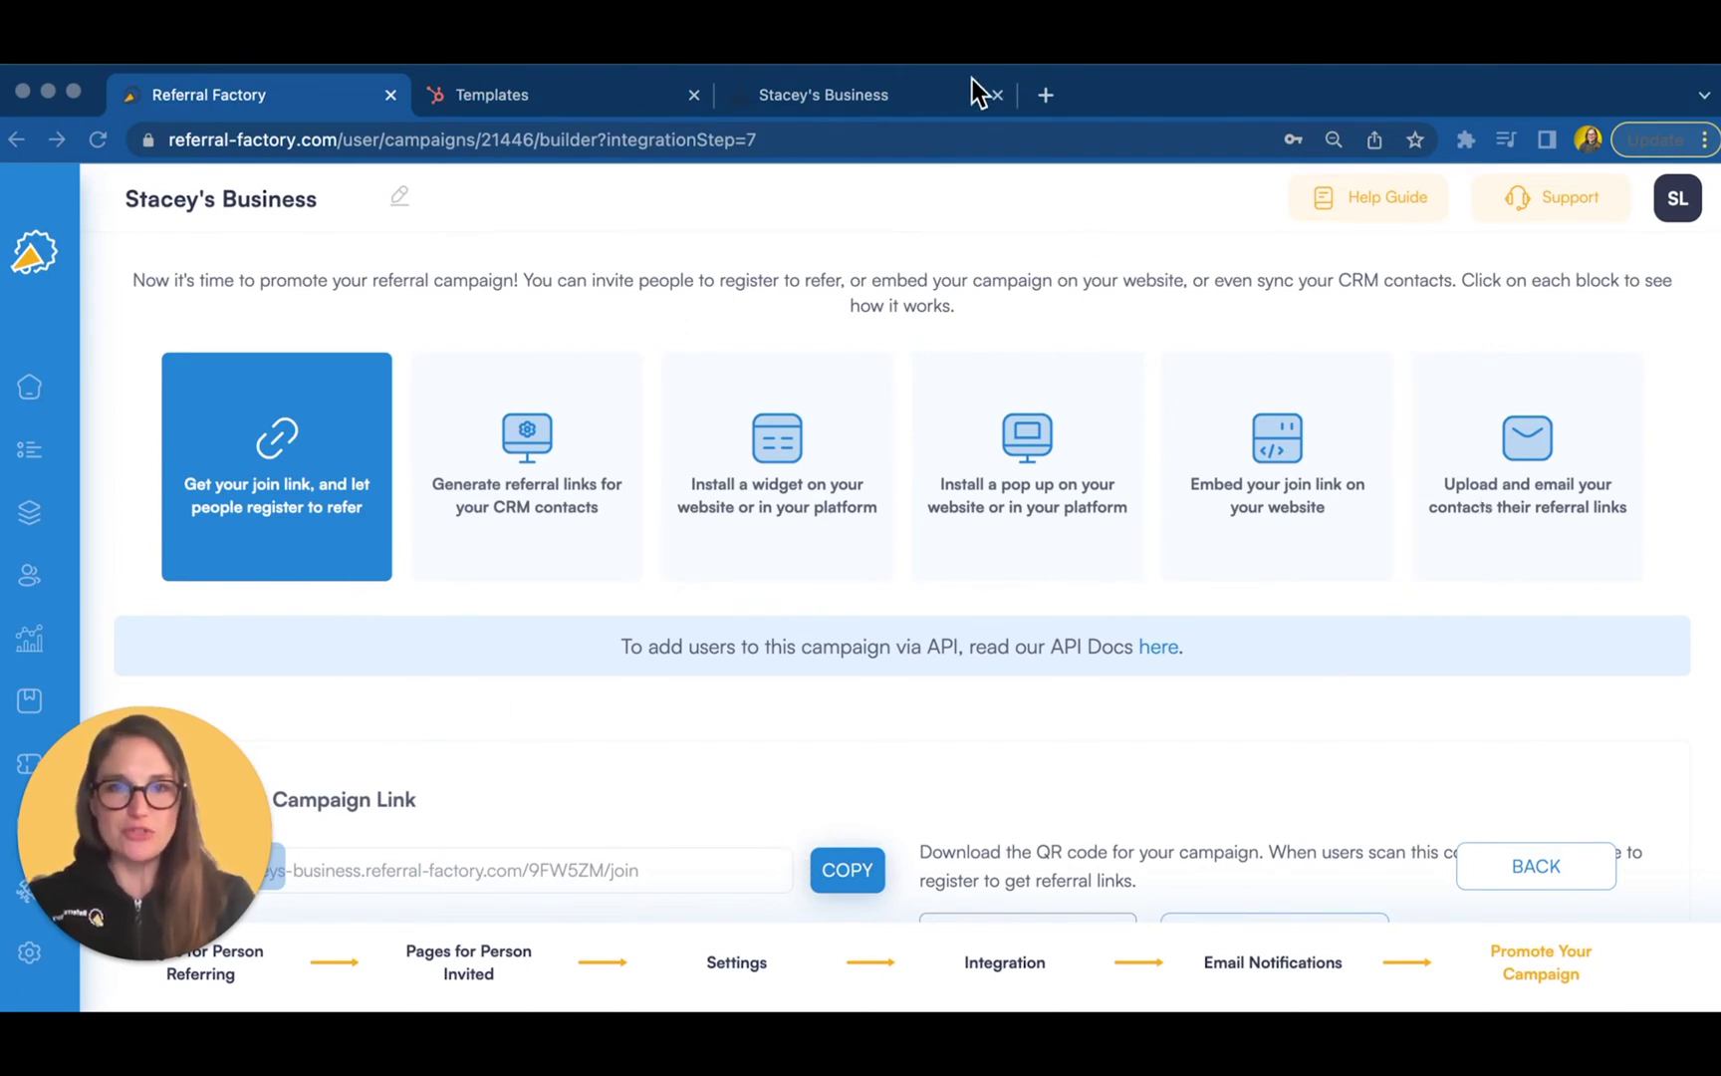
- Copy the campaign join link and open the HubSpot contact sync for CRM referral links
{"action": "left_click", "coordinate": [305, 469]}
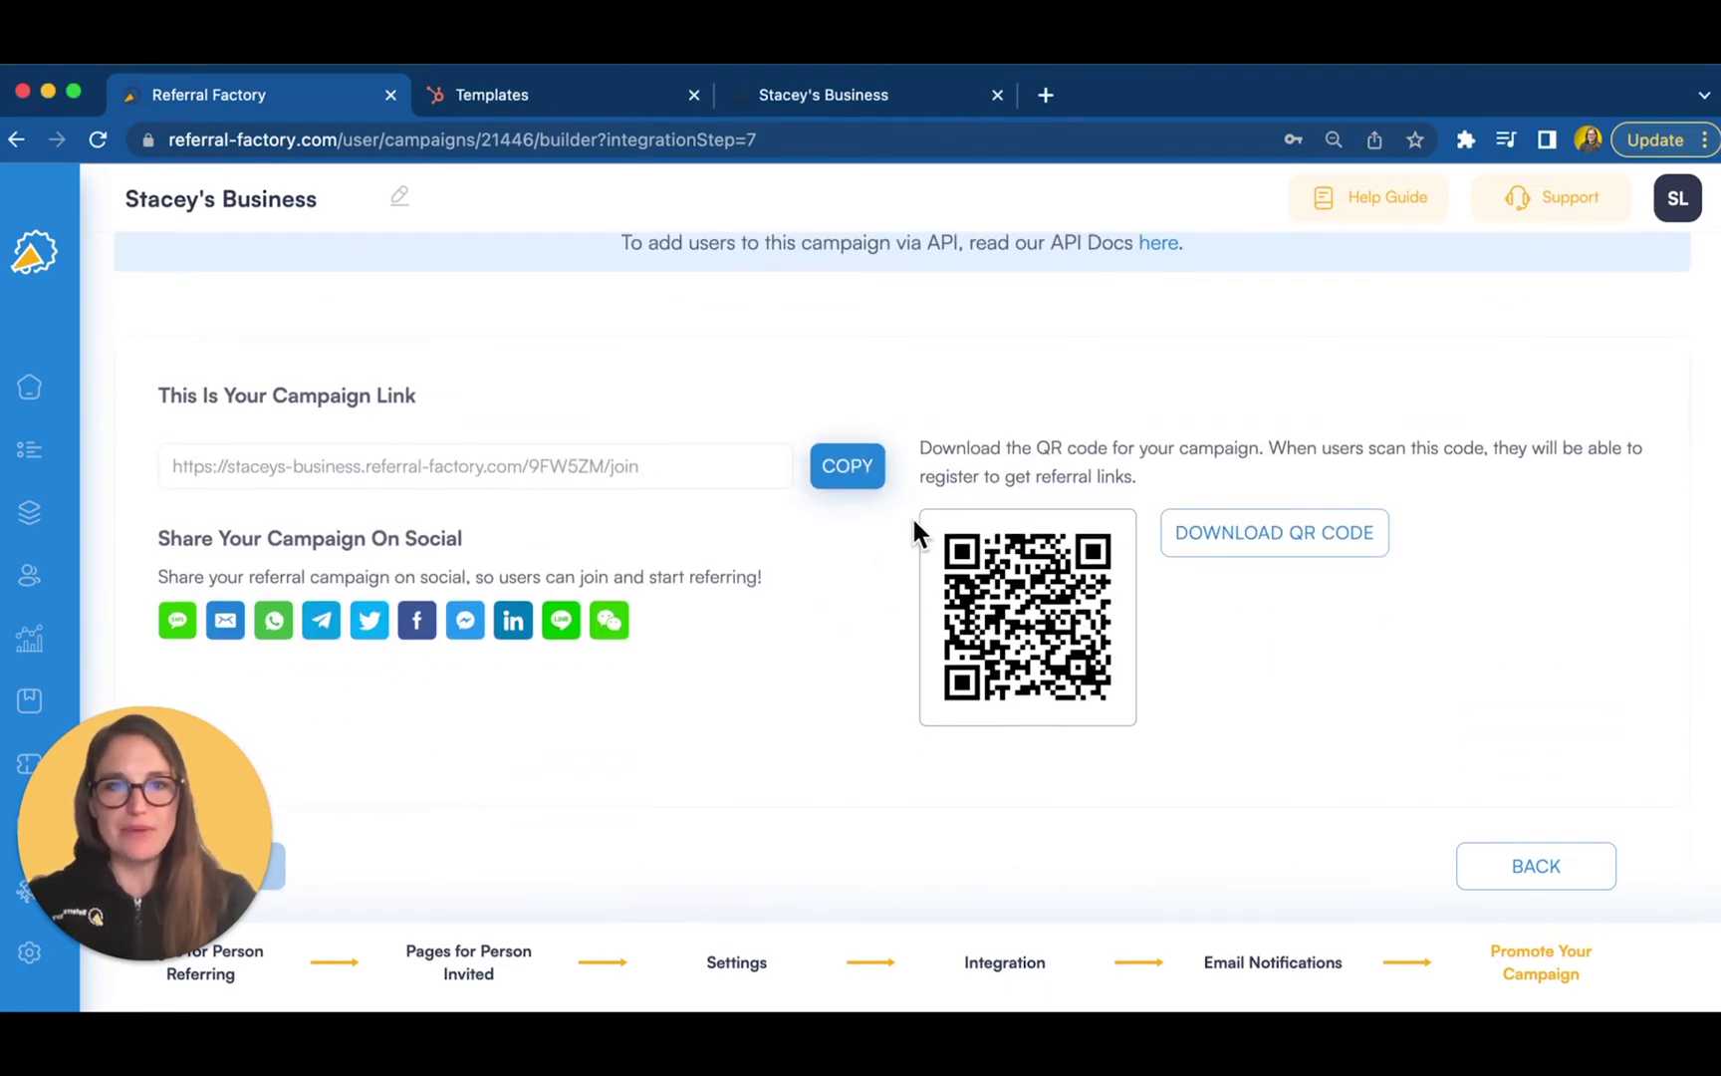
{"action": "left_click", "coordinate": [867, 468]}
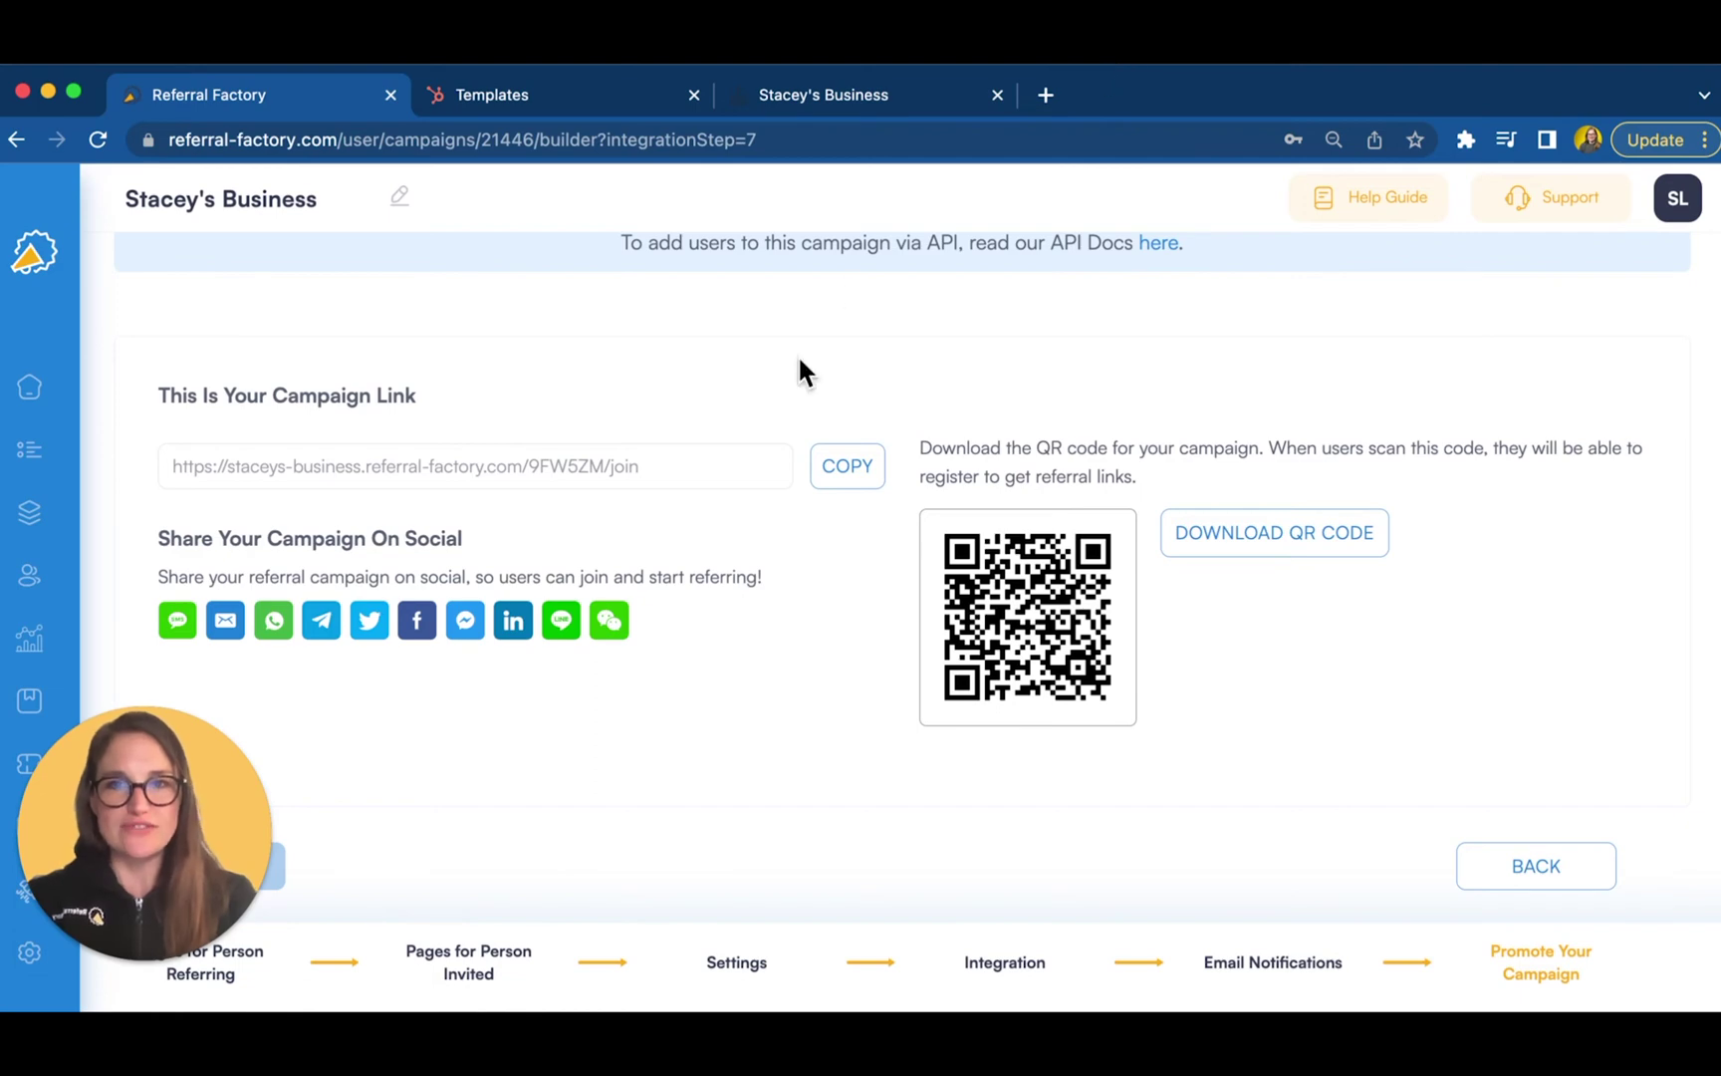
{"action": "scroll", "coordinate": [799, 363], "scroll_direction": "up", "scroll_amount": 4}
{"action": "left_click", "coordinate": [543, 428]}
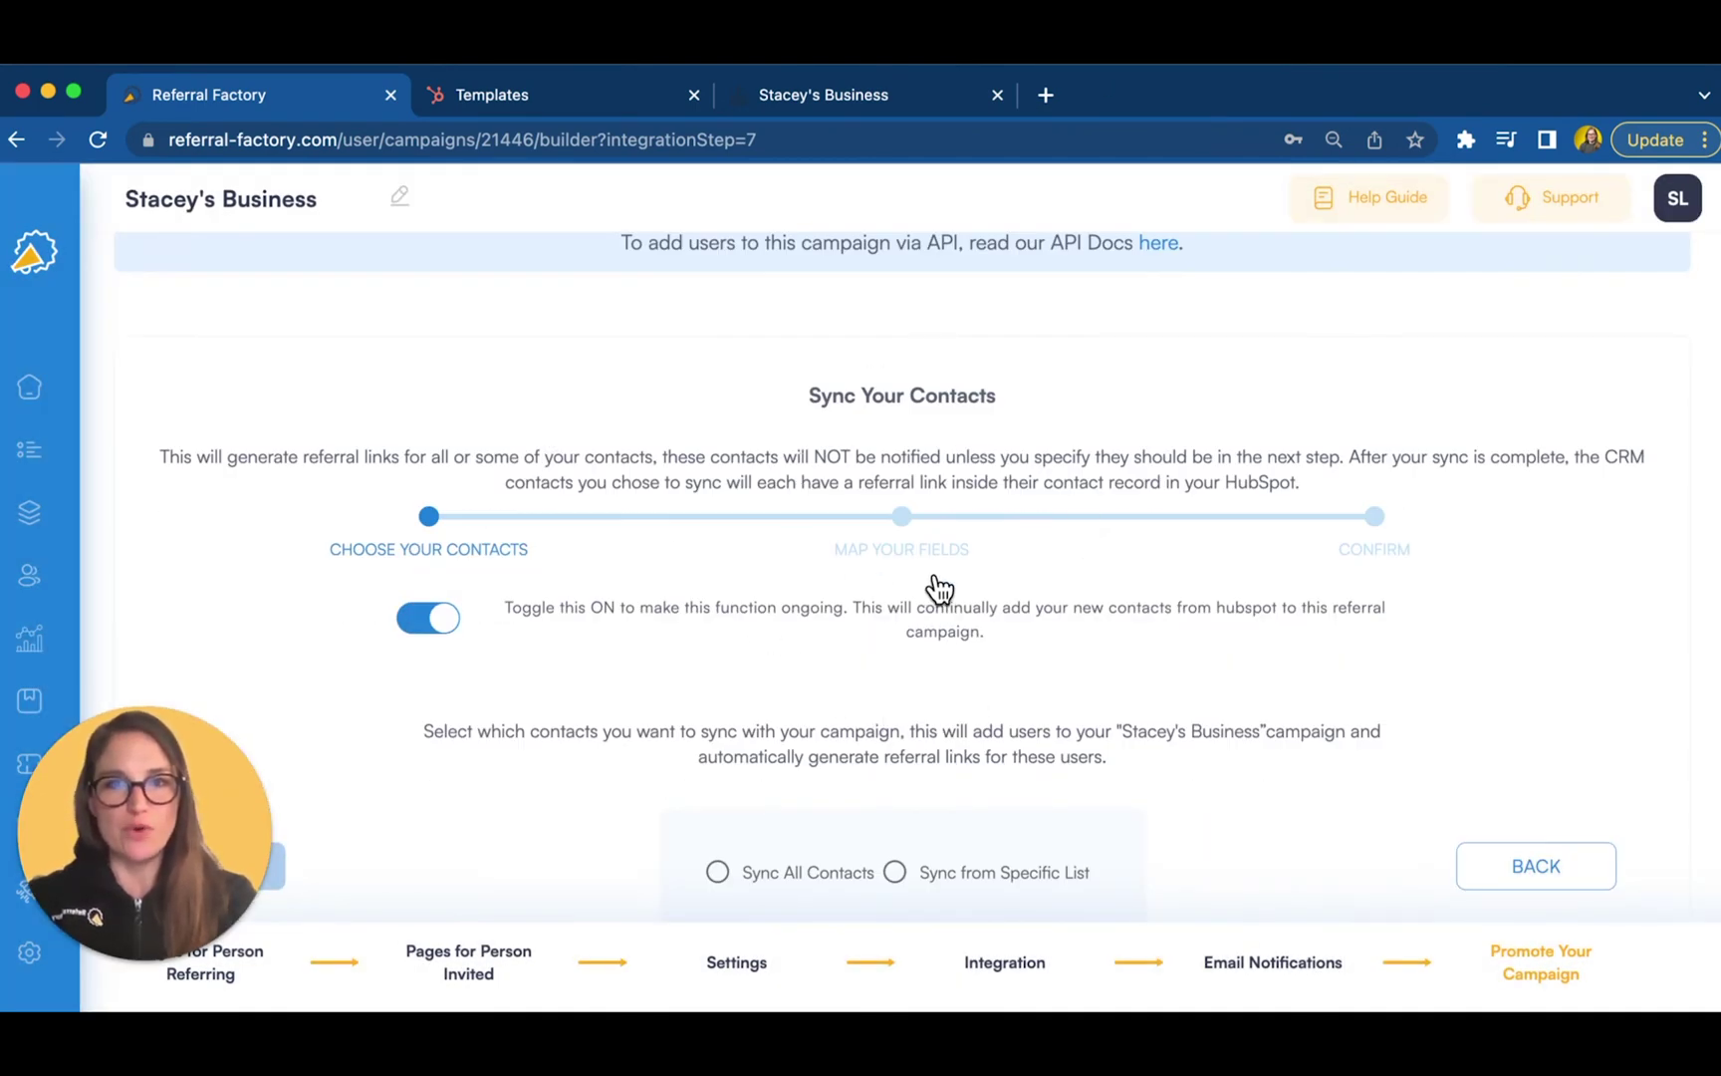
{"action": "left_click", "coordinate": [891, 62]}
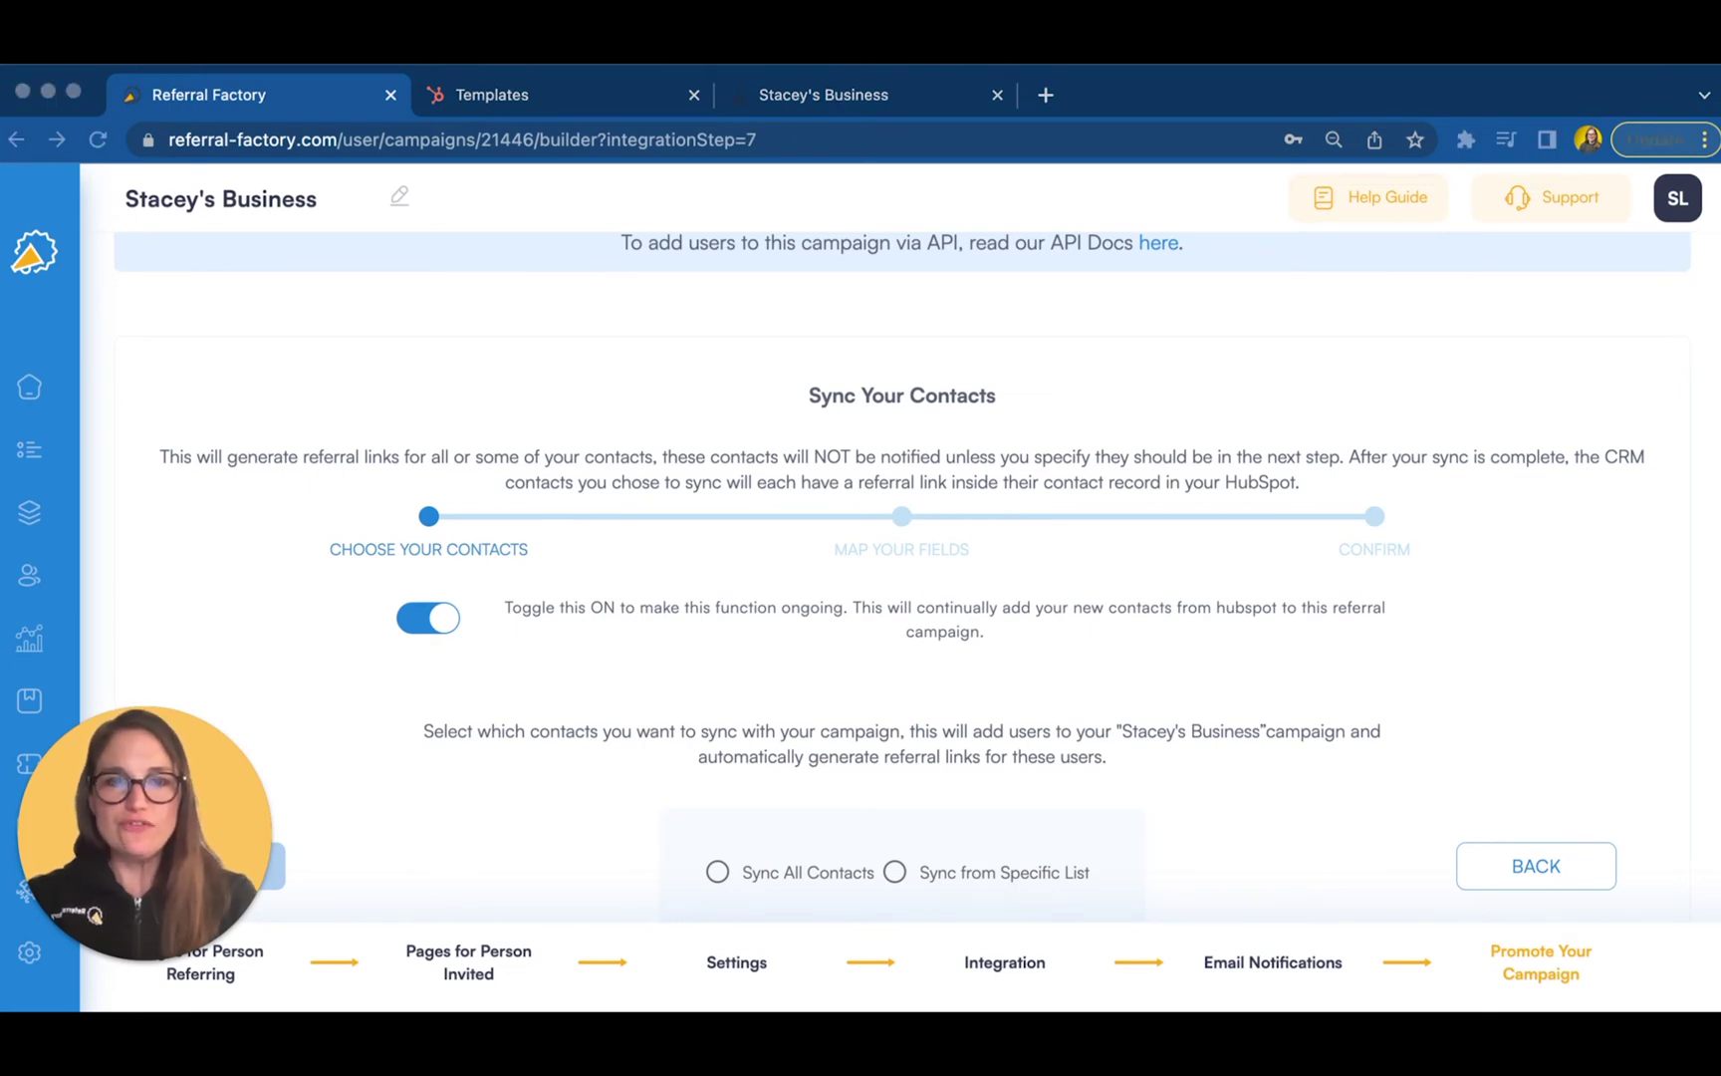
{"action": "scroll", "coordinate": [886, 837], "scroll_direction": "down", "scroll_amount": 3}
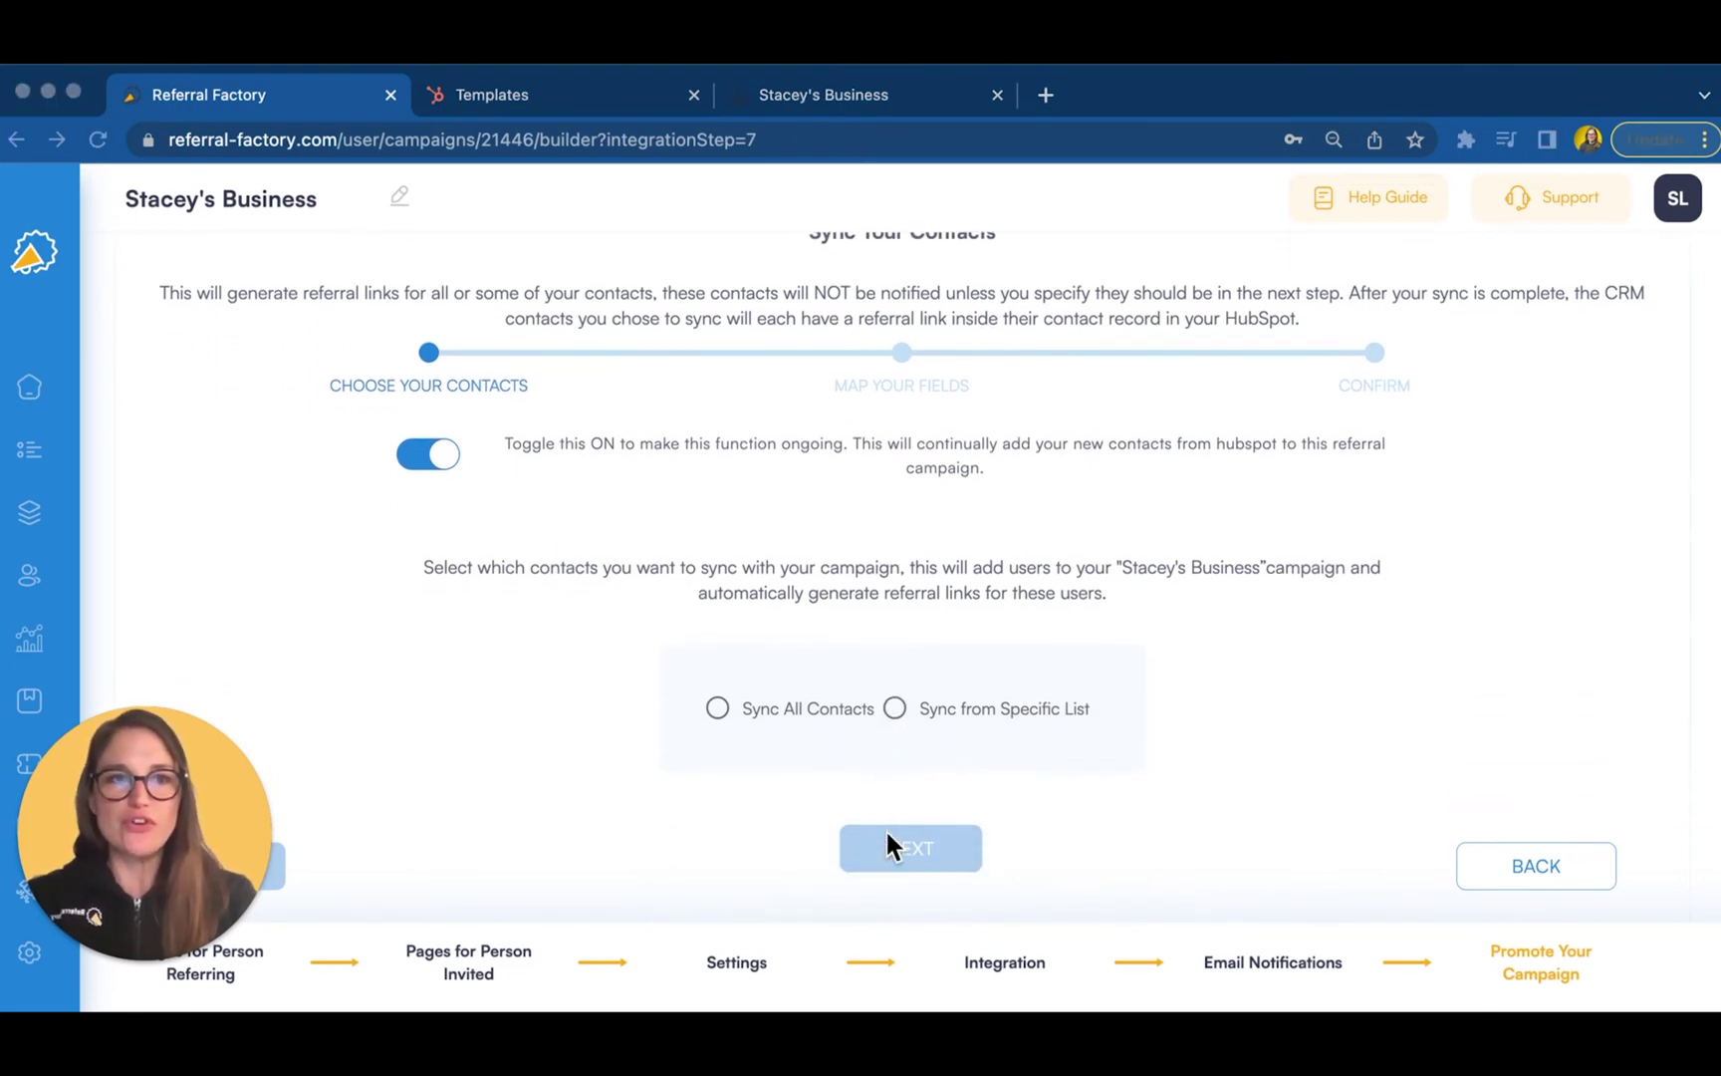
{"action": "left_click", "coordinate": [521, 88]}
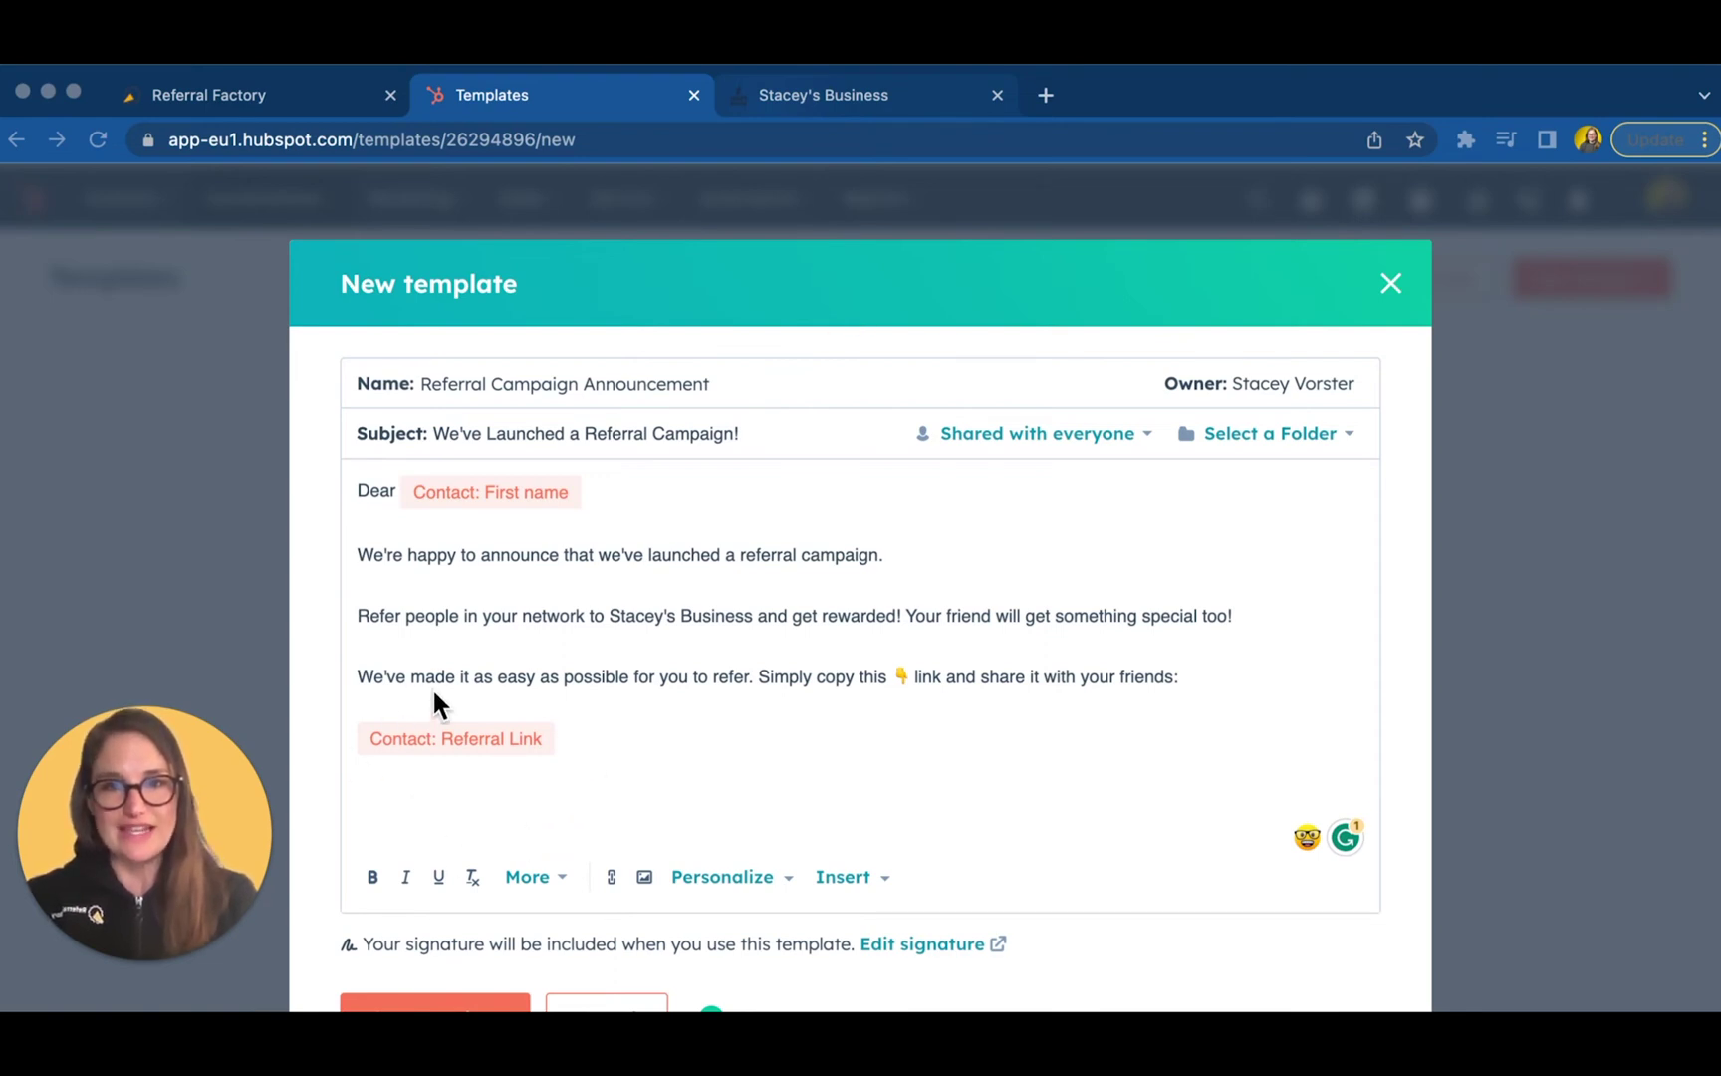
{"action": "left_click", "coordinate": [235, 84]}
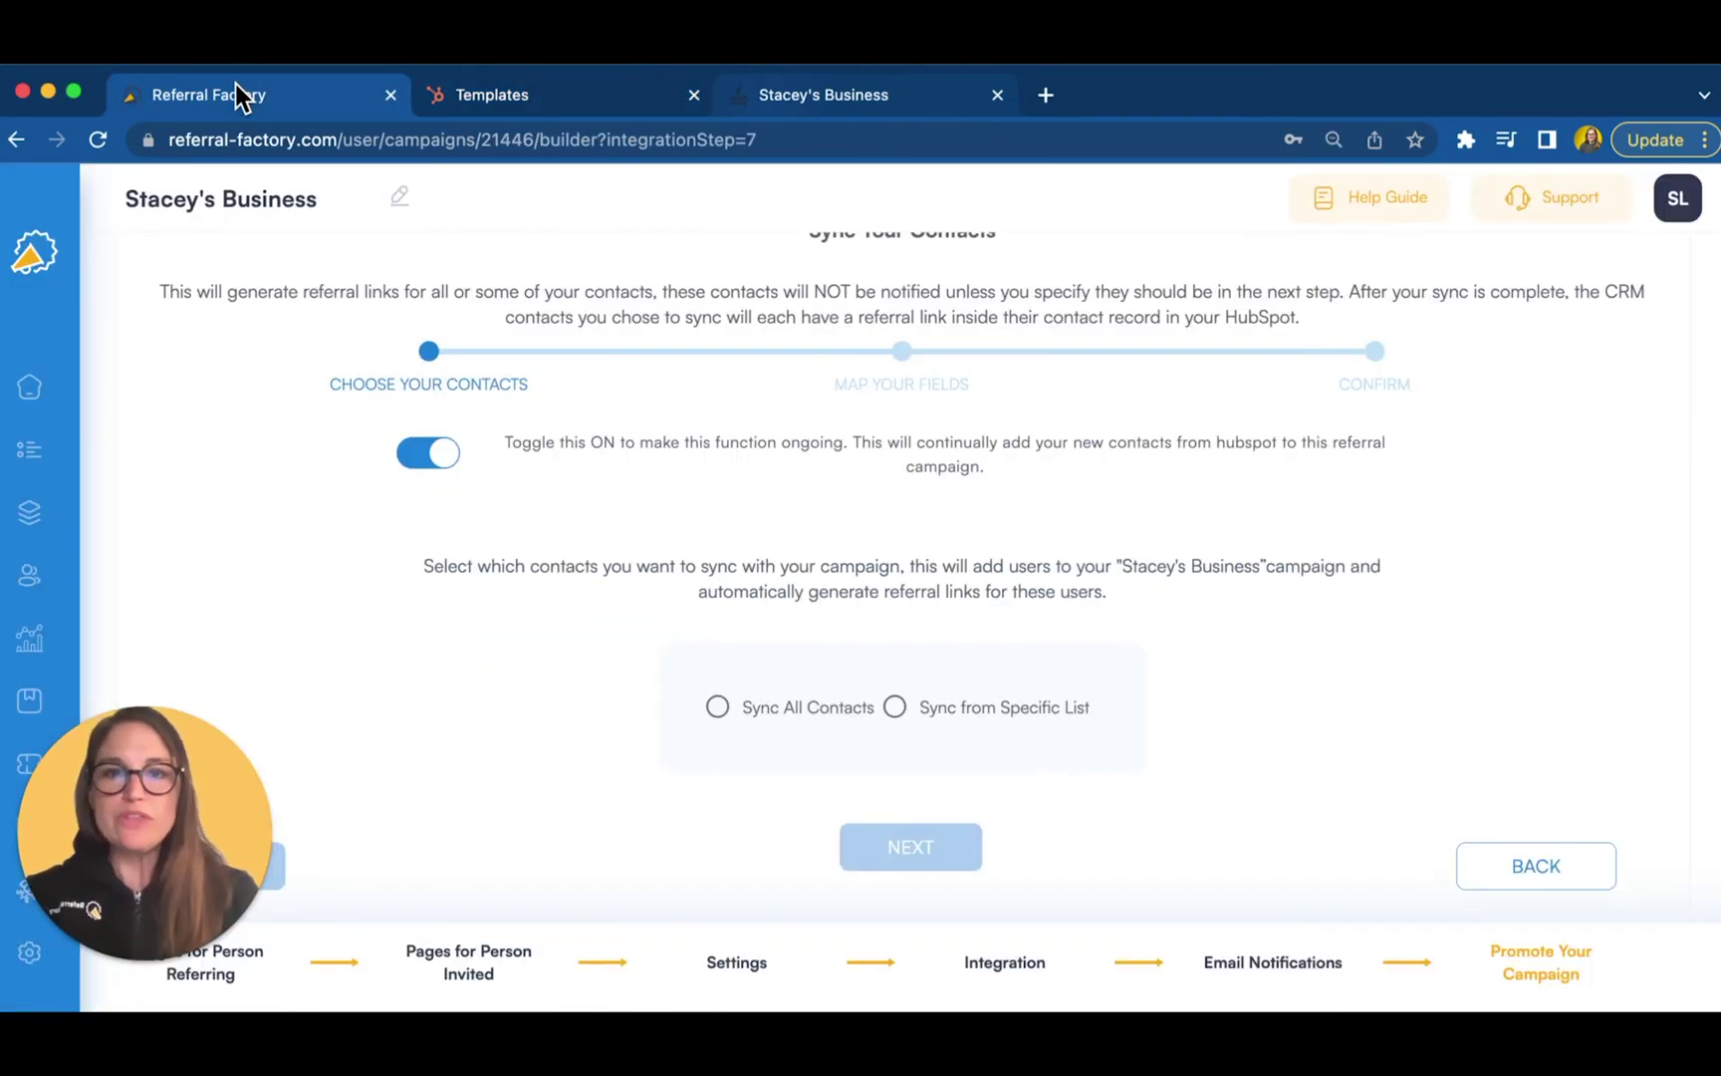
- Show the website widget install script for logged-in users
{"action": "scroll", "coordinate": [697, 598], "scroll_direction": "up", "scroll_amount": 6}
{"action": "left_click", "coordinate": [784, 511]}
{"action": "scroll", "coordinate": [782, 548], "scroll_direction": "down", "scroll_amount": 5}
{"action": "scroll", "coordinate": [781, 608], "scroll_direction": "up", "scroll_amount": 1}
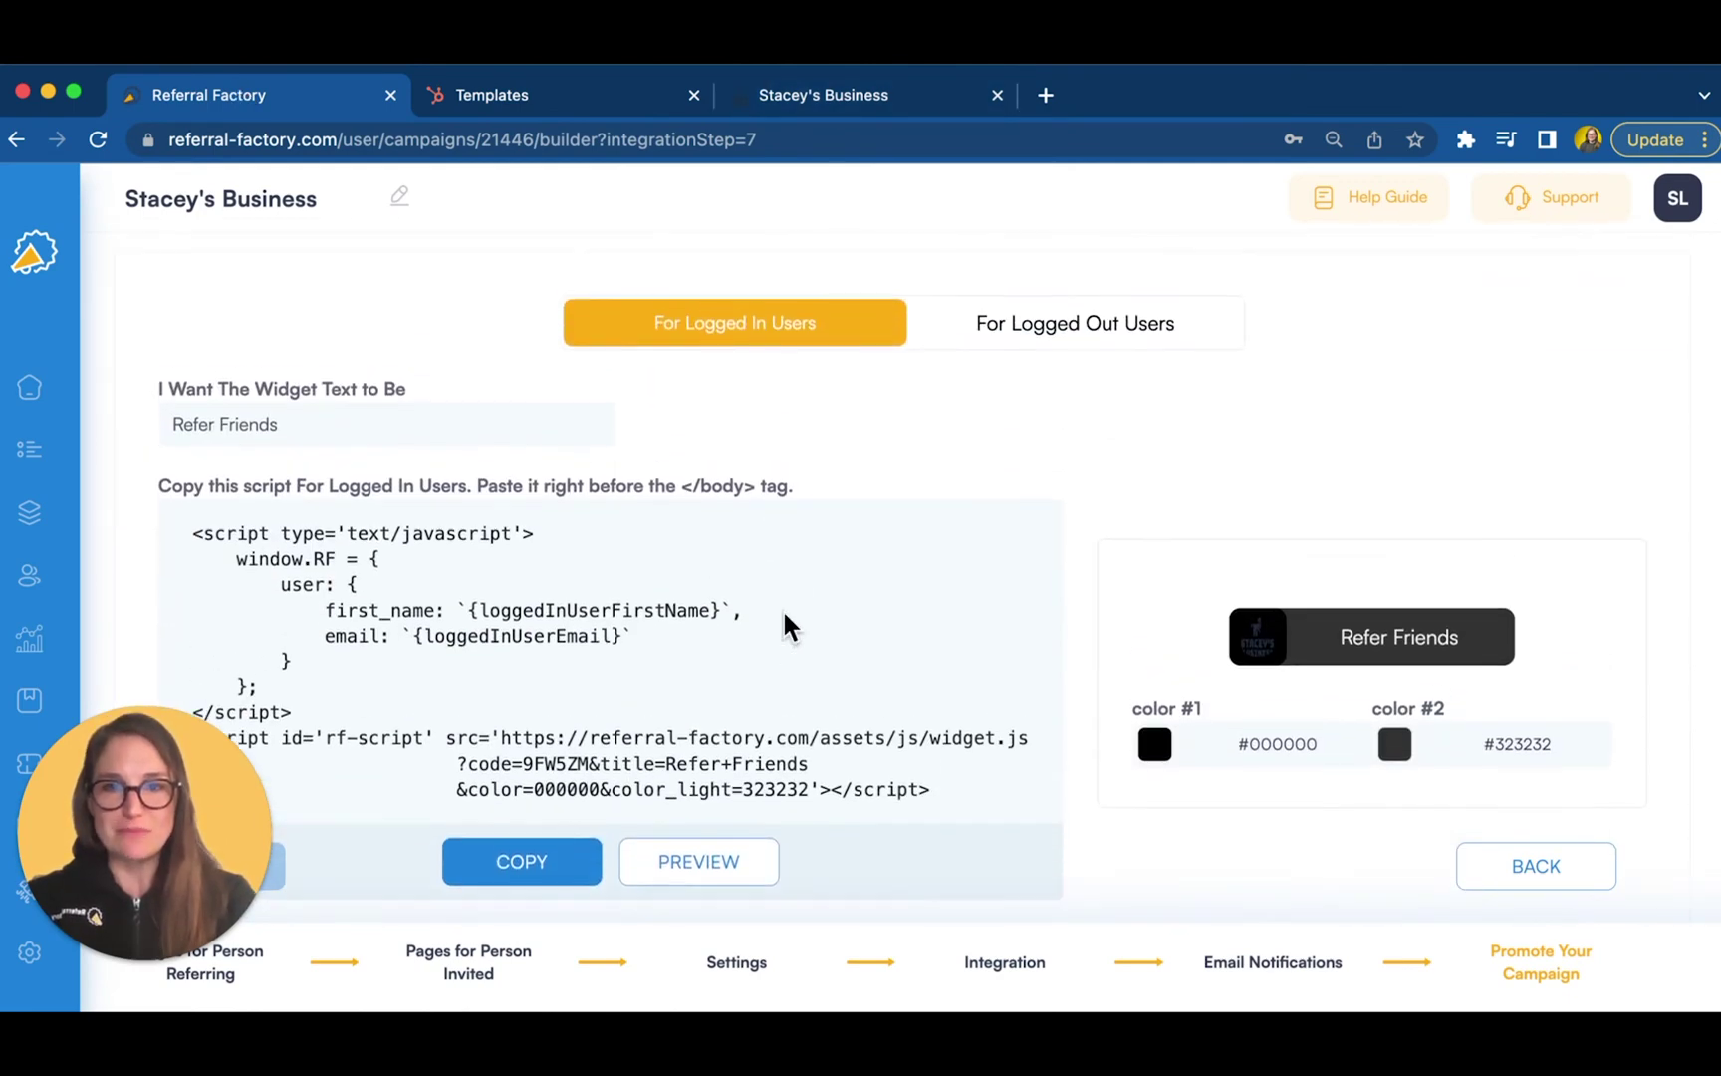
- Test the Refer Friends widget on the Stacey's Business page and return to the builder
{"action": "left_click", "coordinate": [857, 84]}
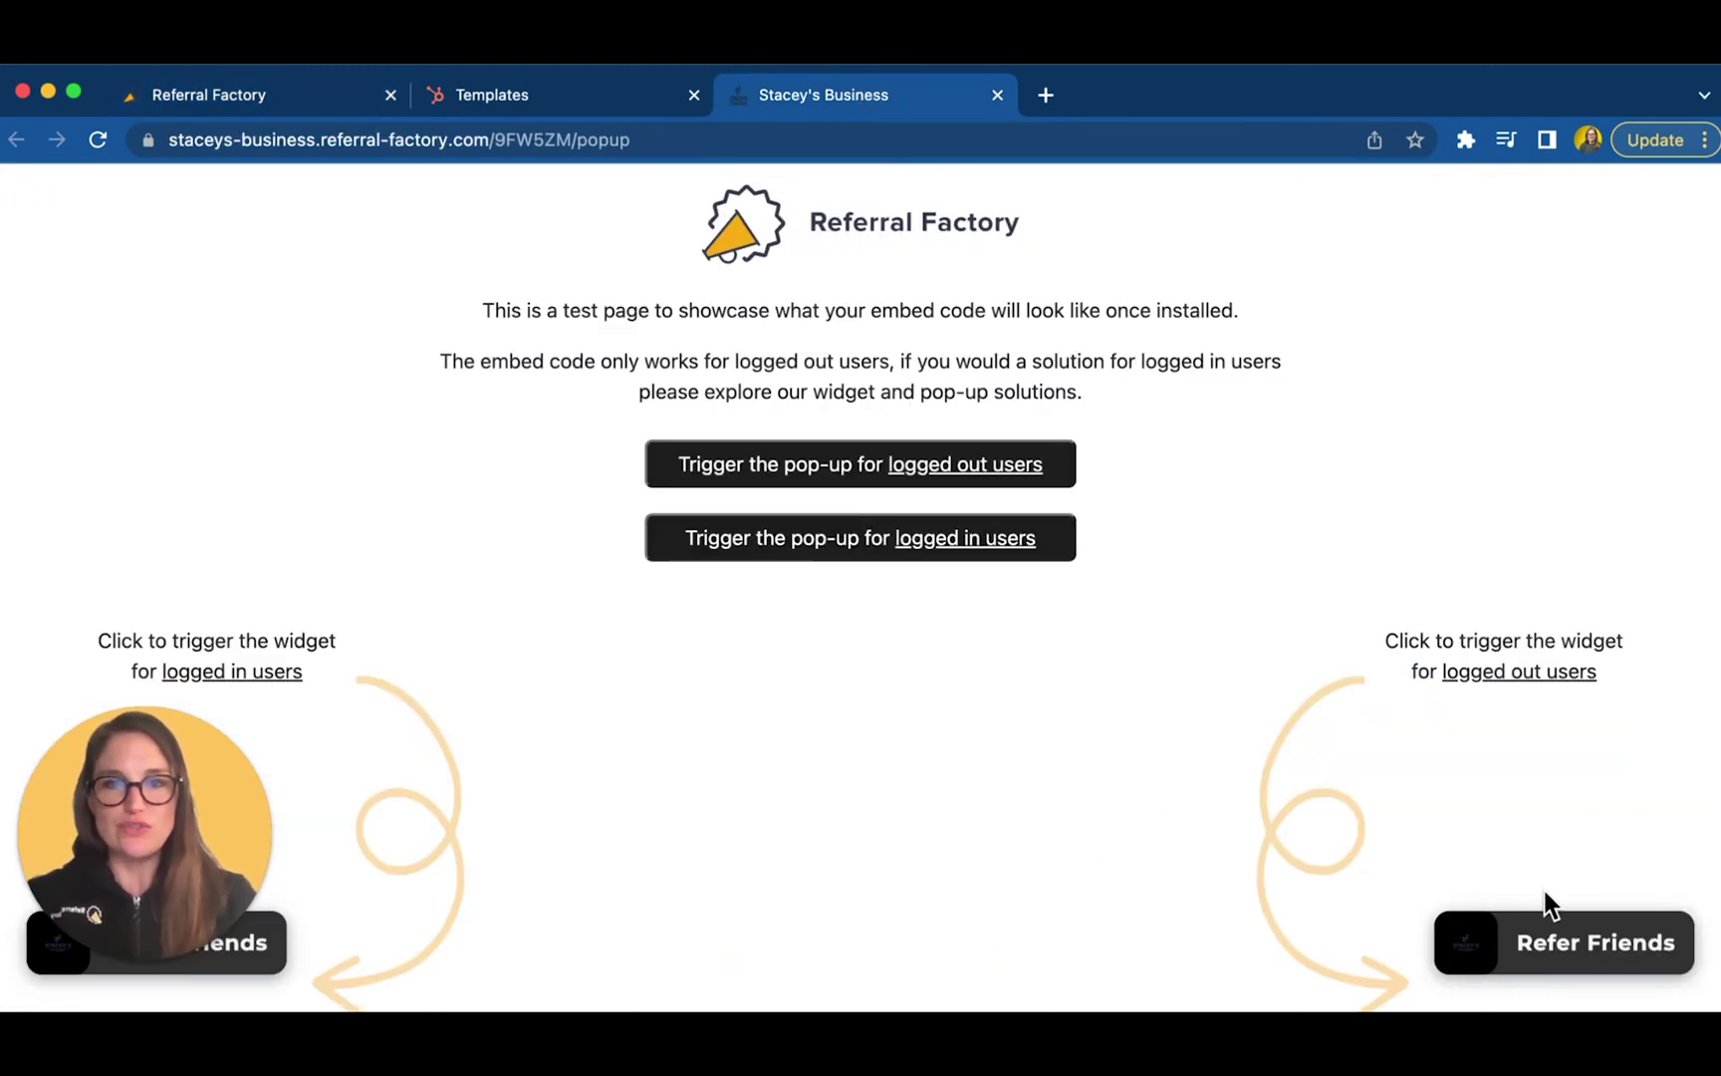
{"action": "left_click", "coordinate": [1530, 931]}
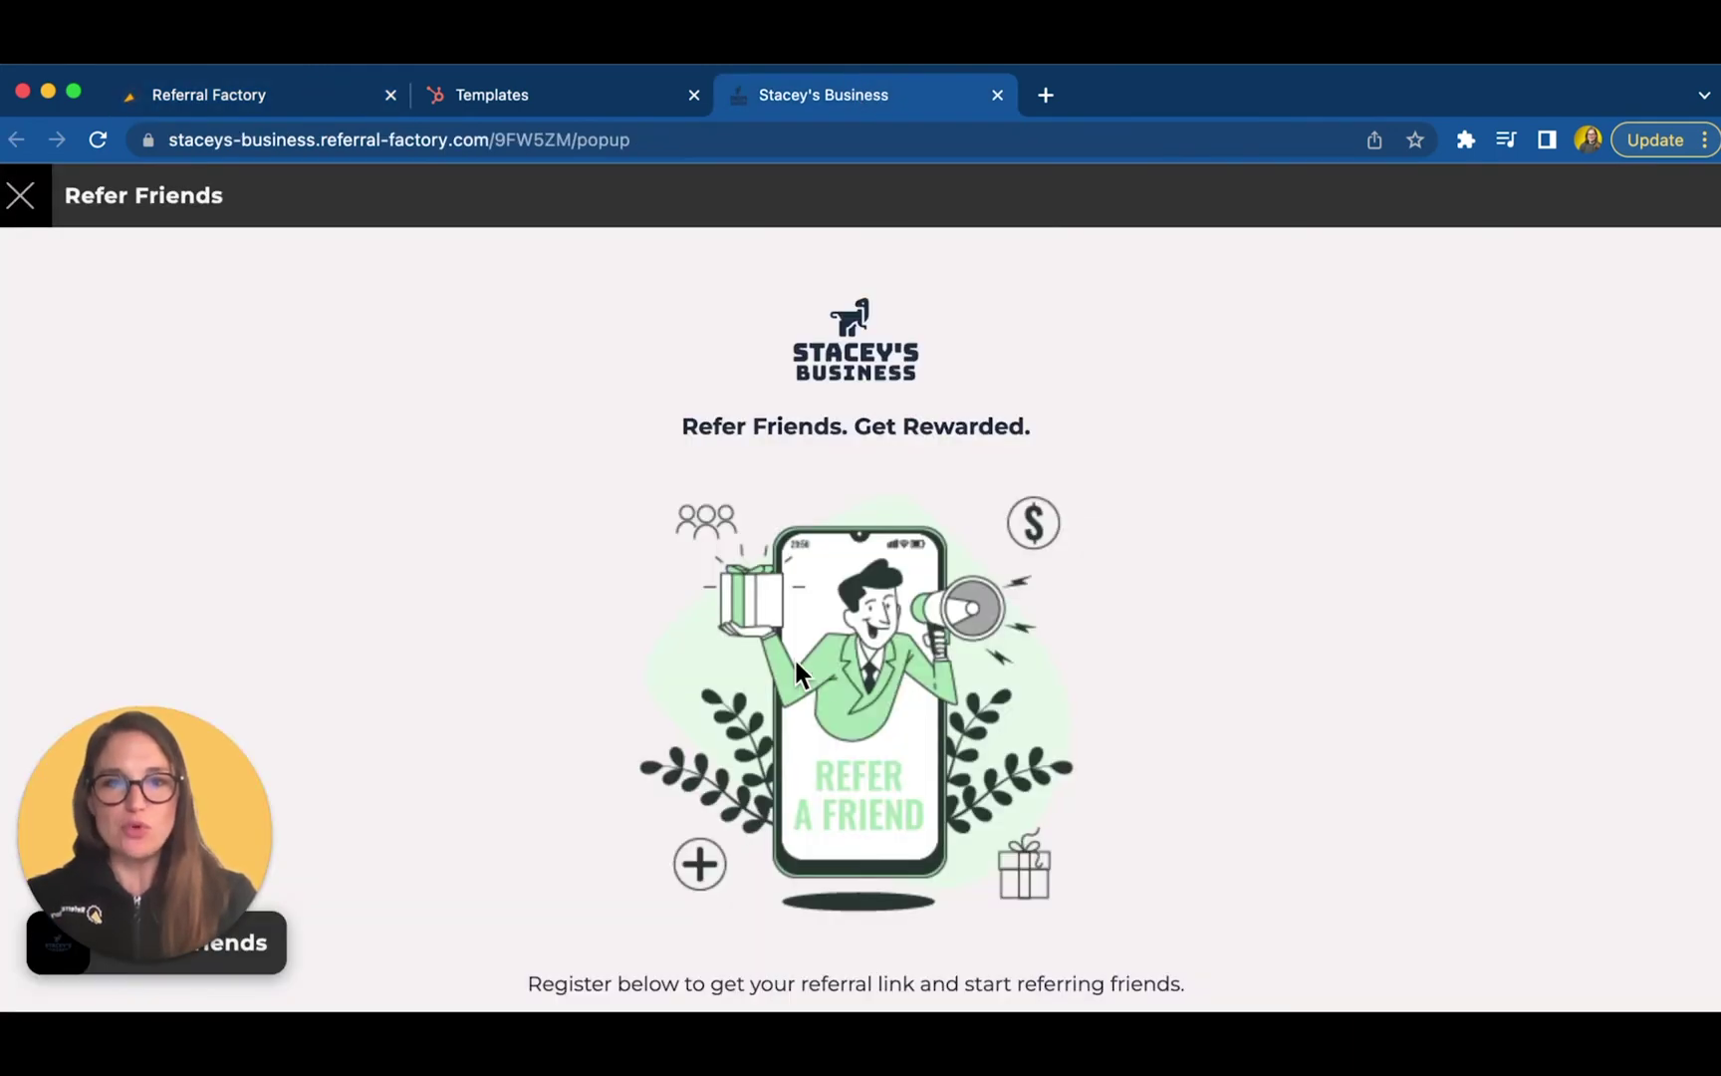
{"action": "scroll", "coordinate": [797, 673], "scroll_direction": "down", "scroll_amount": 5}
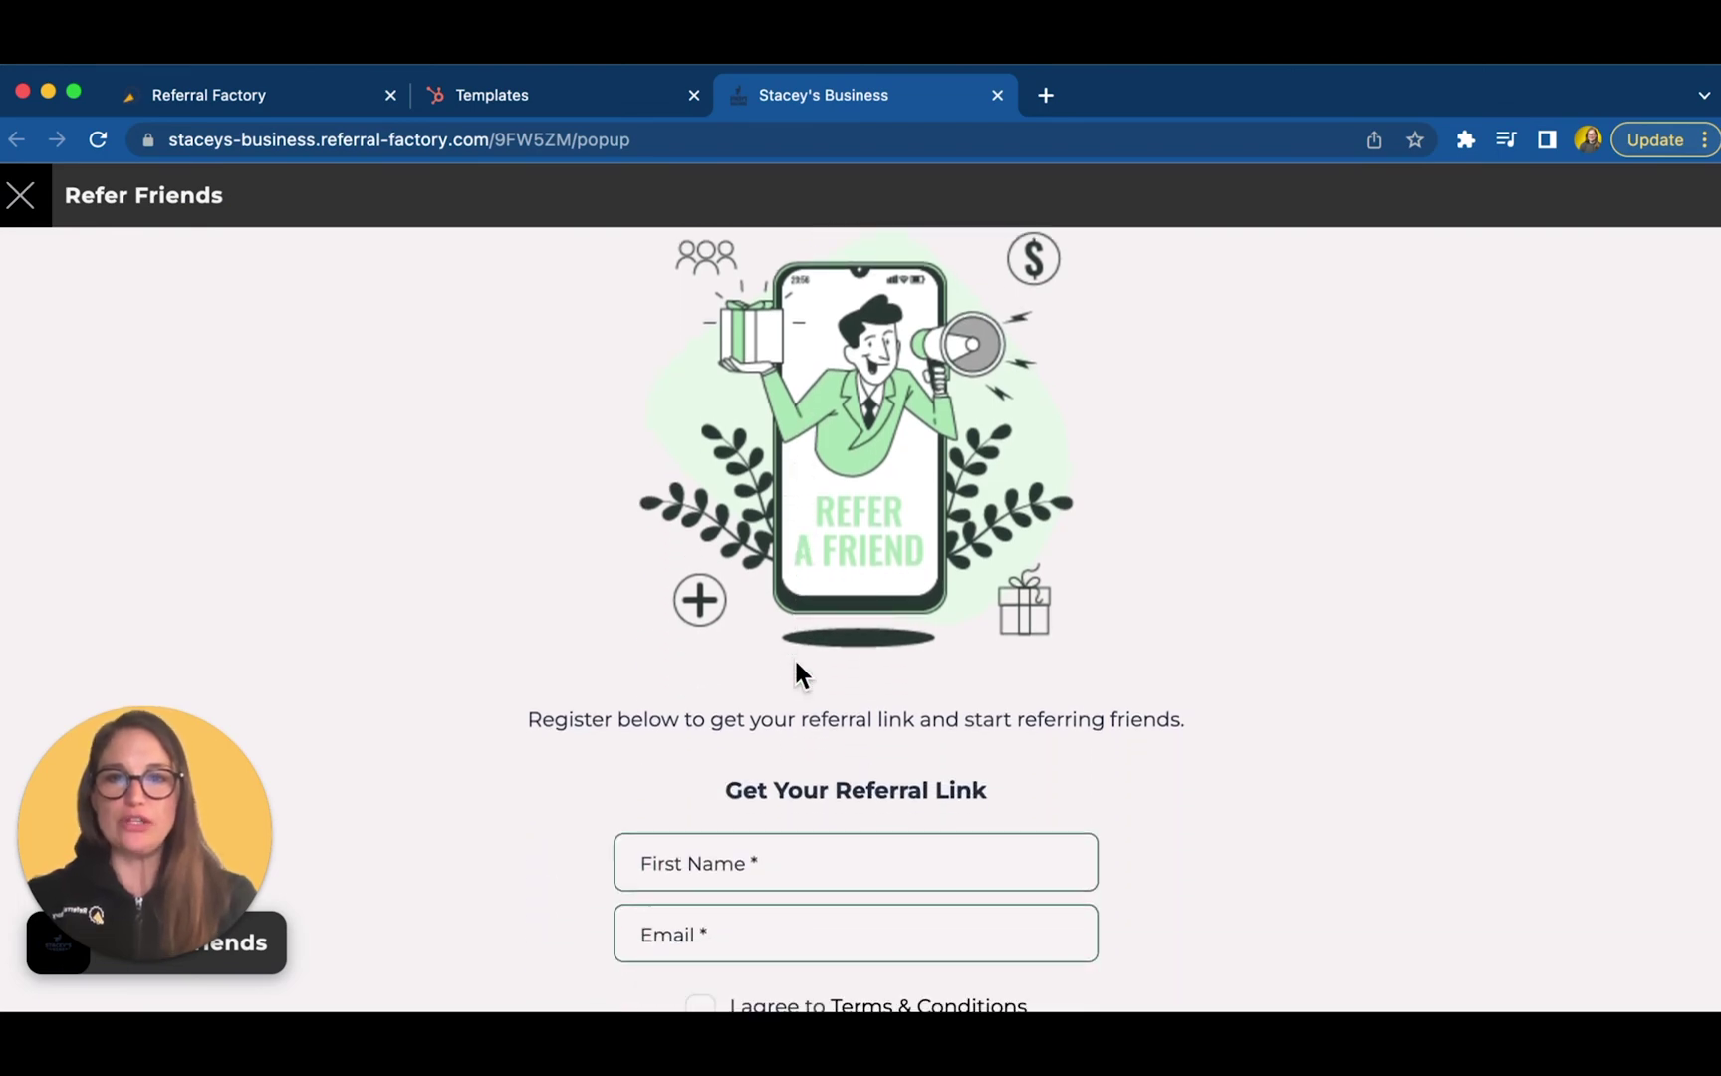
{"action": "left_click", "coordinate": [276, 99]}
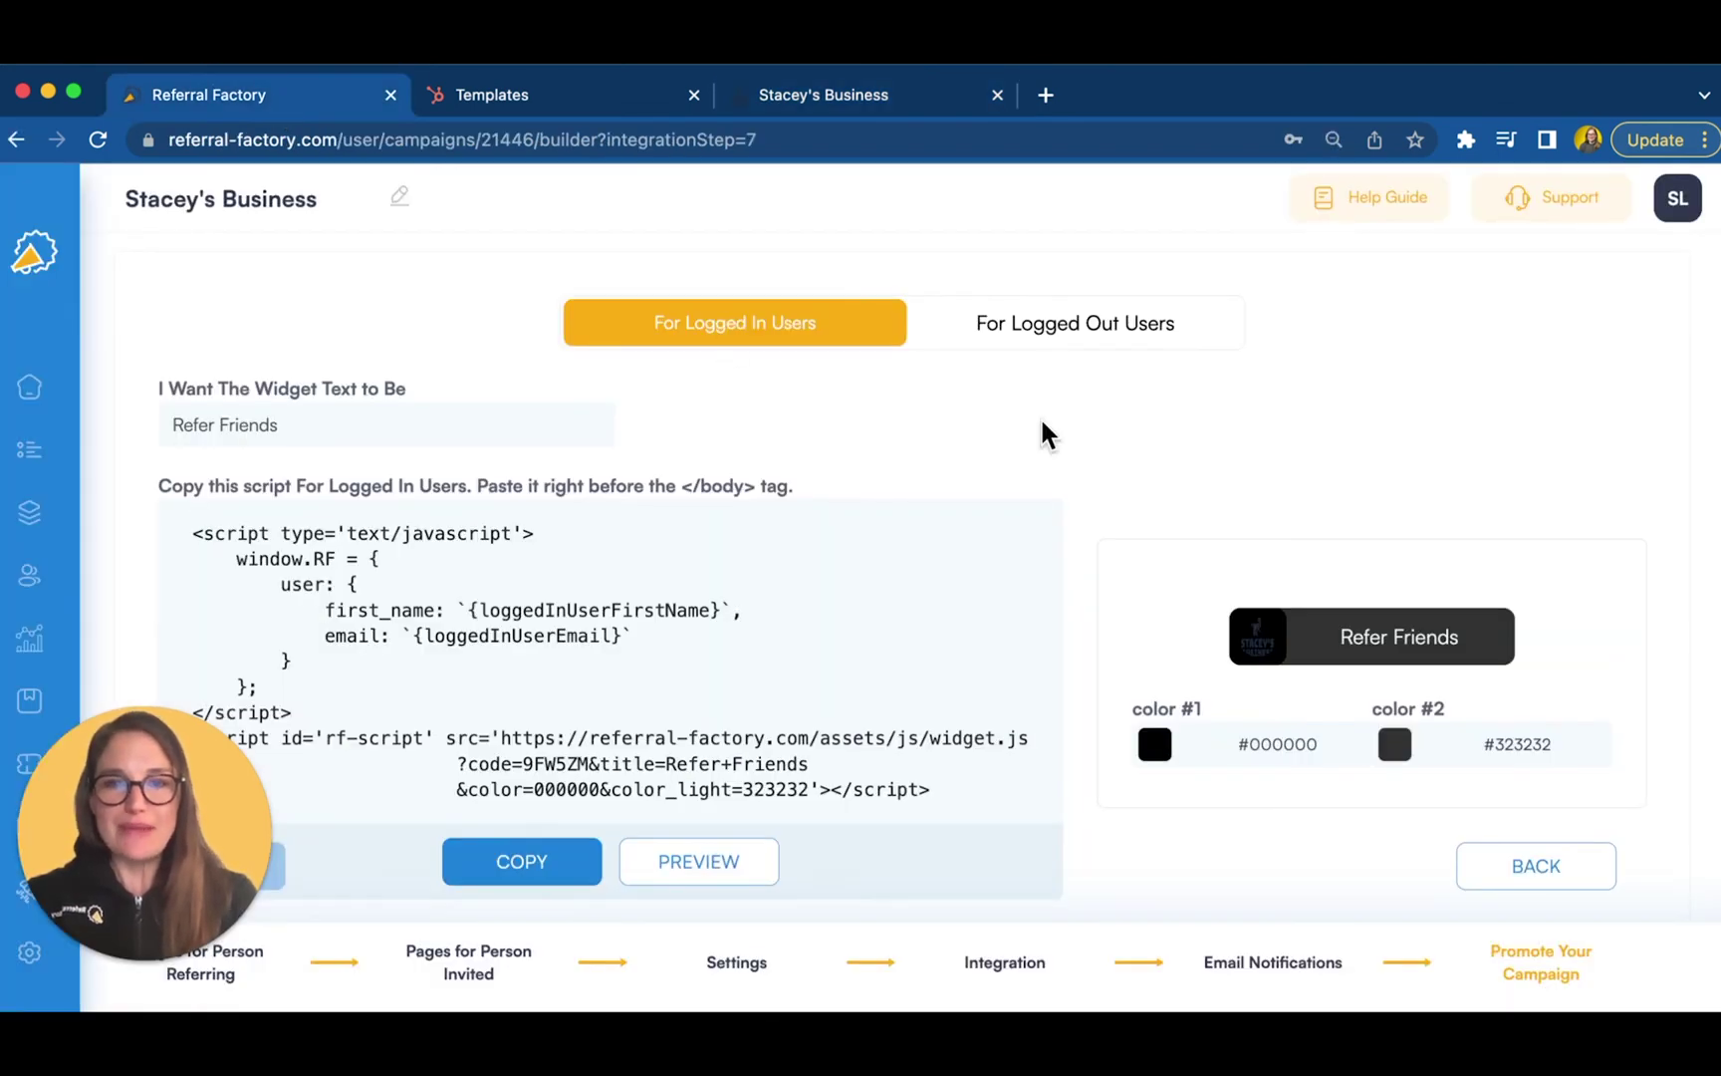
- View the join-link embed code and the upload-and-email contacts option, starting a new email
{"action": "scroll", "coordinate": [1057, 499], "scroll_direction": "up", "scroll_amount": 5}
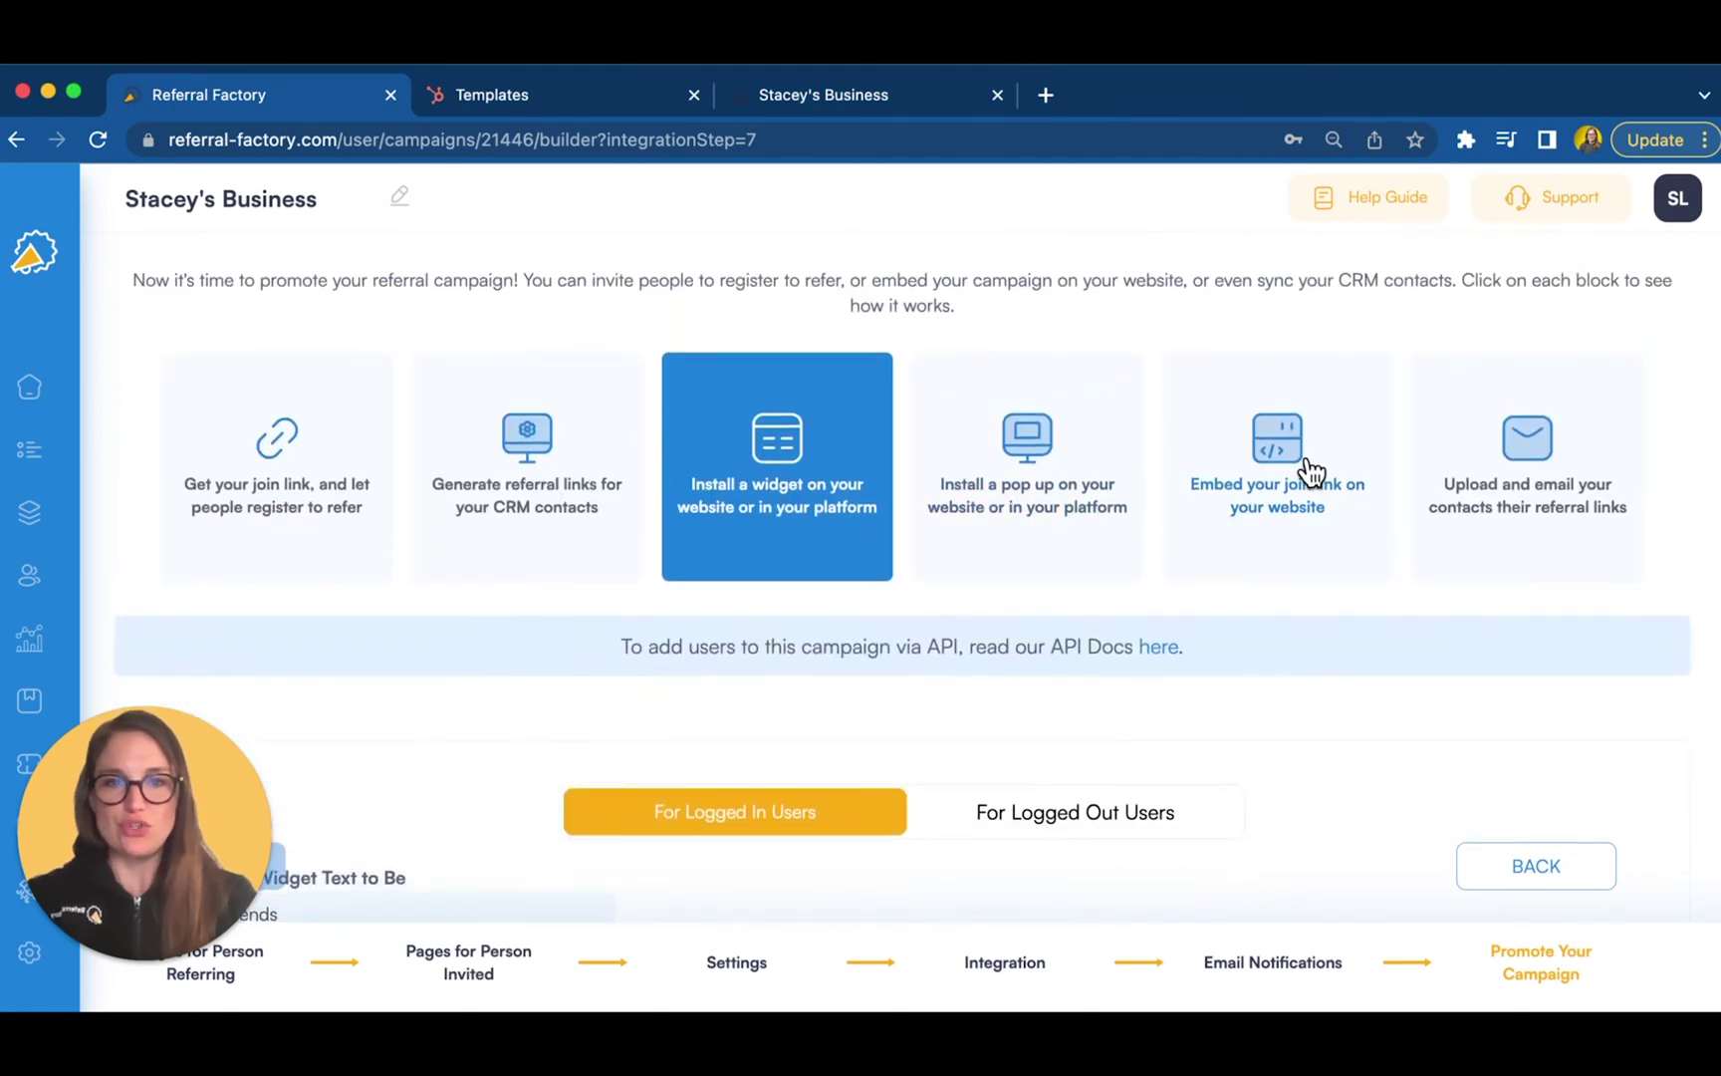
{"action": "left_click", "coordinate": [1307, 471]}
{"action": "scroll", "coordinate": [1309, 468], "scroll_direction": "up", "scroll_amount": 4}
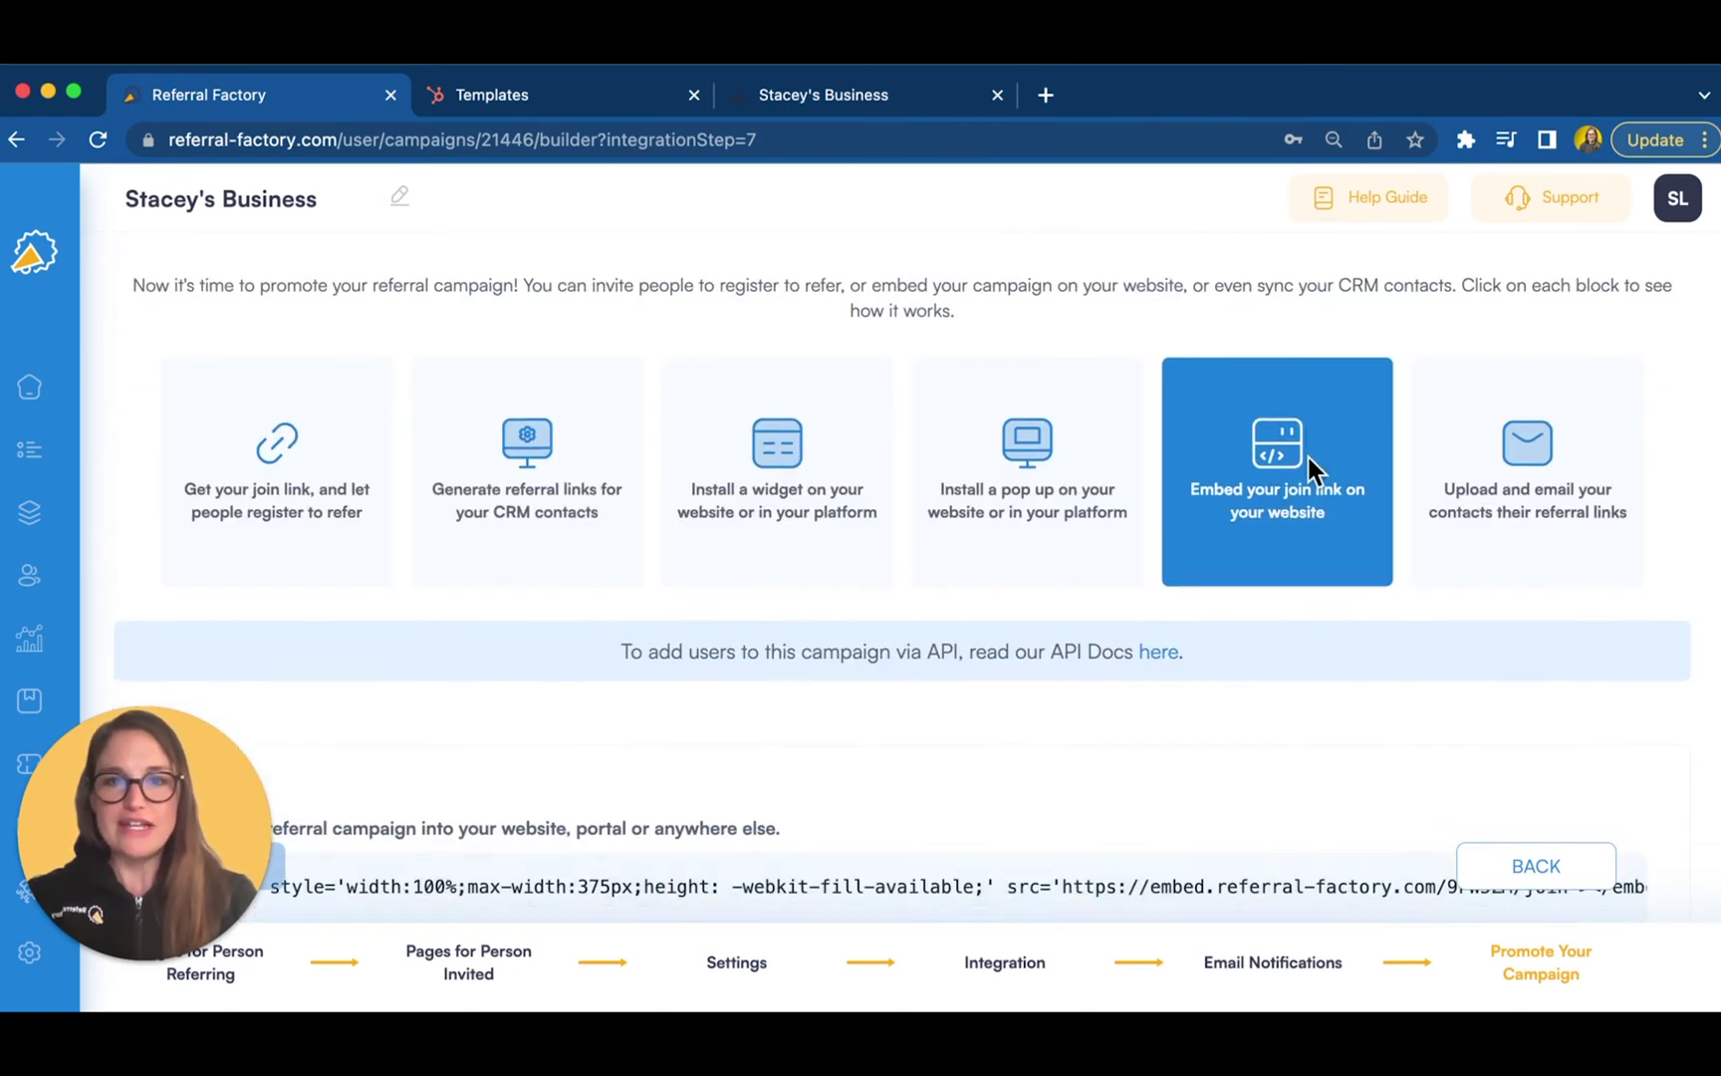
{"action": "left_click", "coordinate": [1525, 453]}
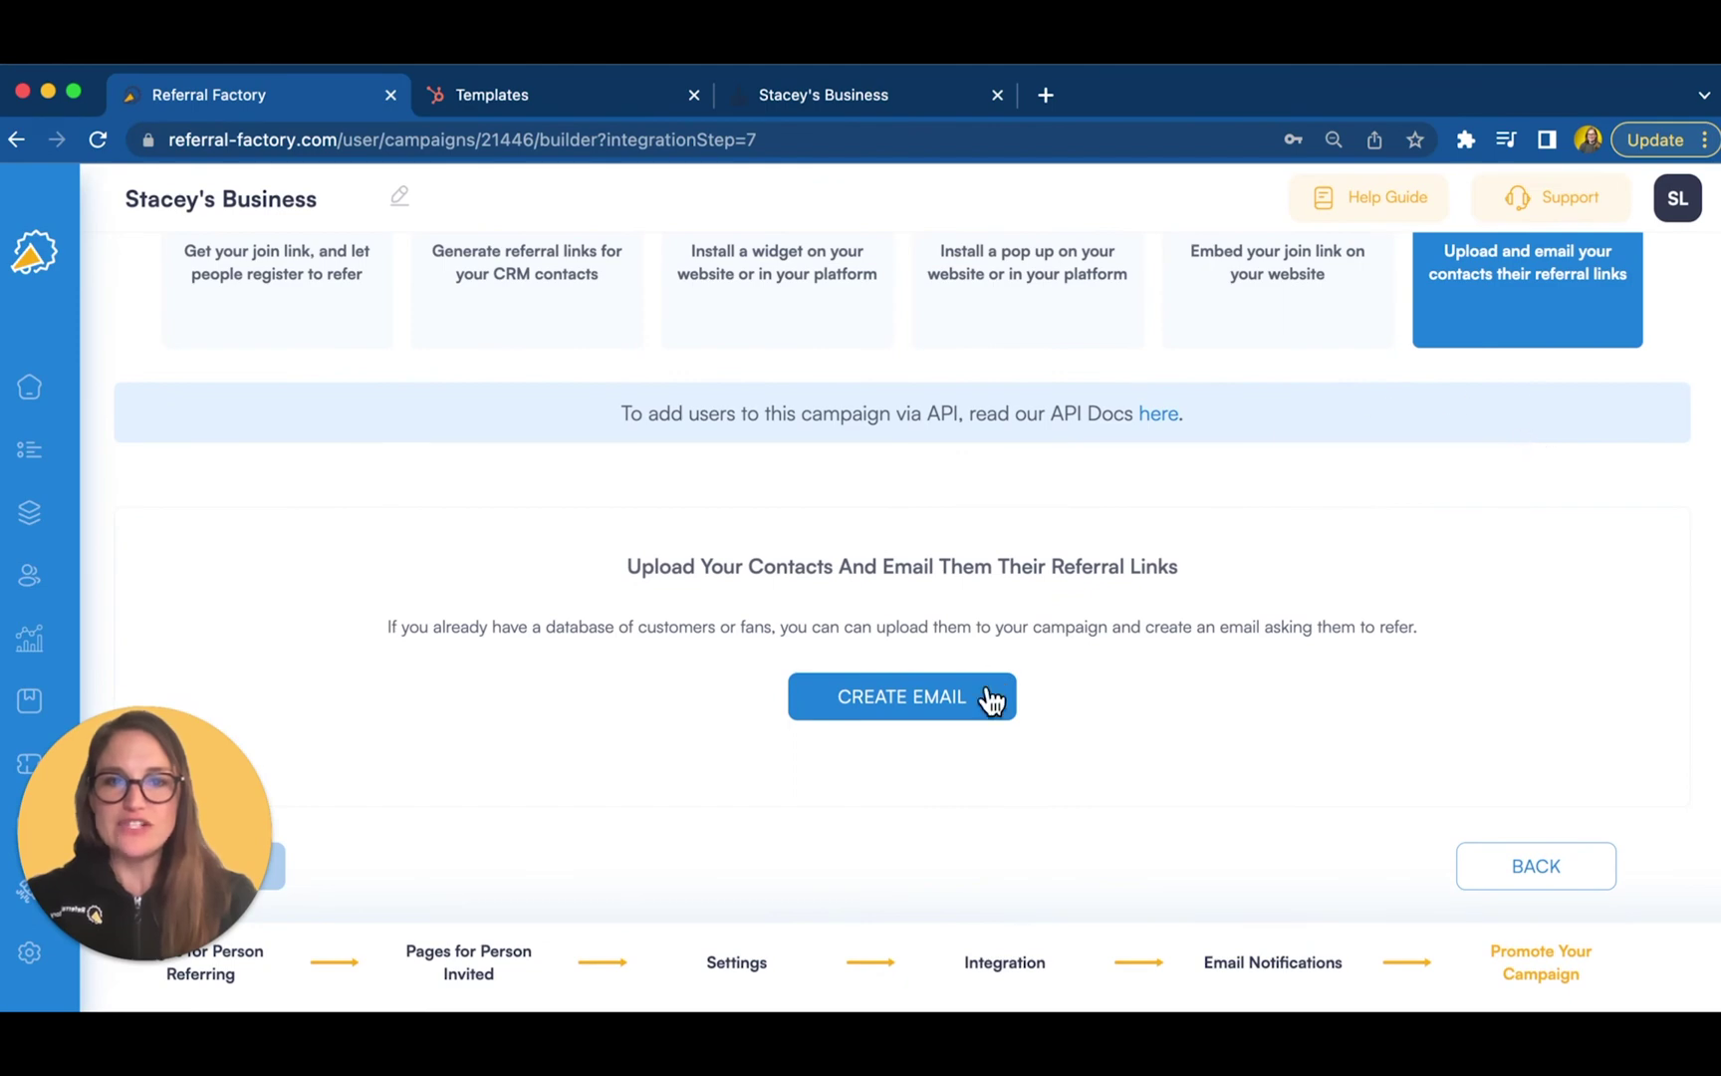
{"action": "left_click", "coordinate": [926, 695]}
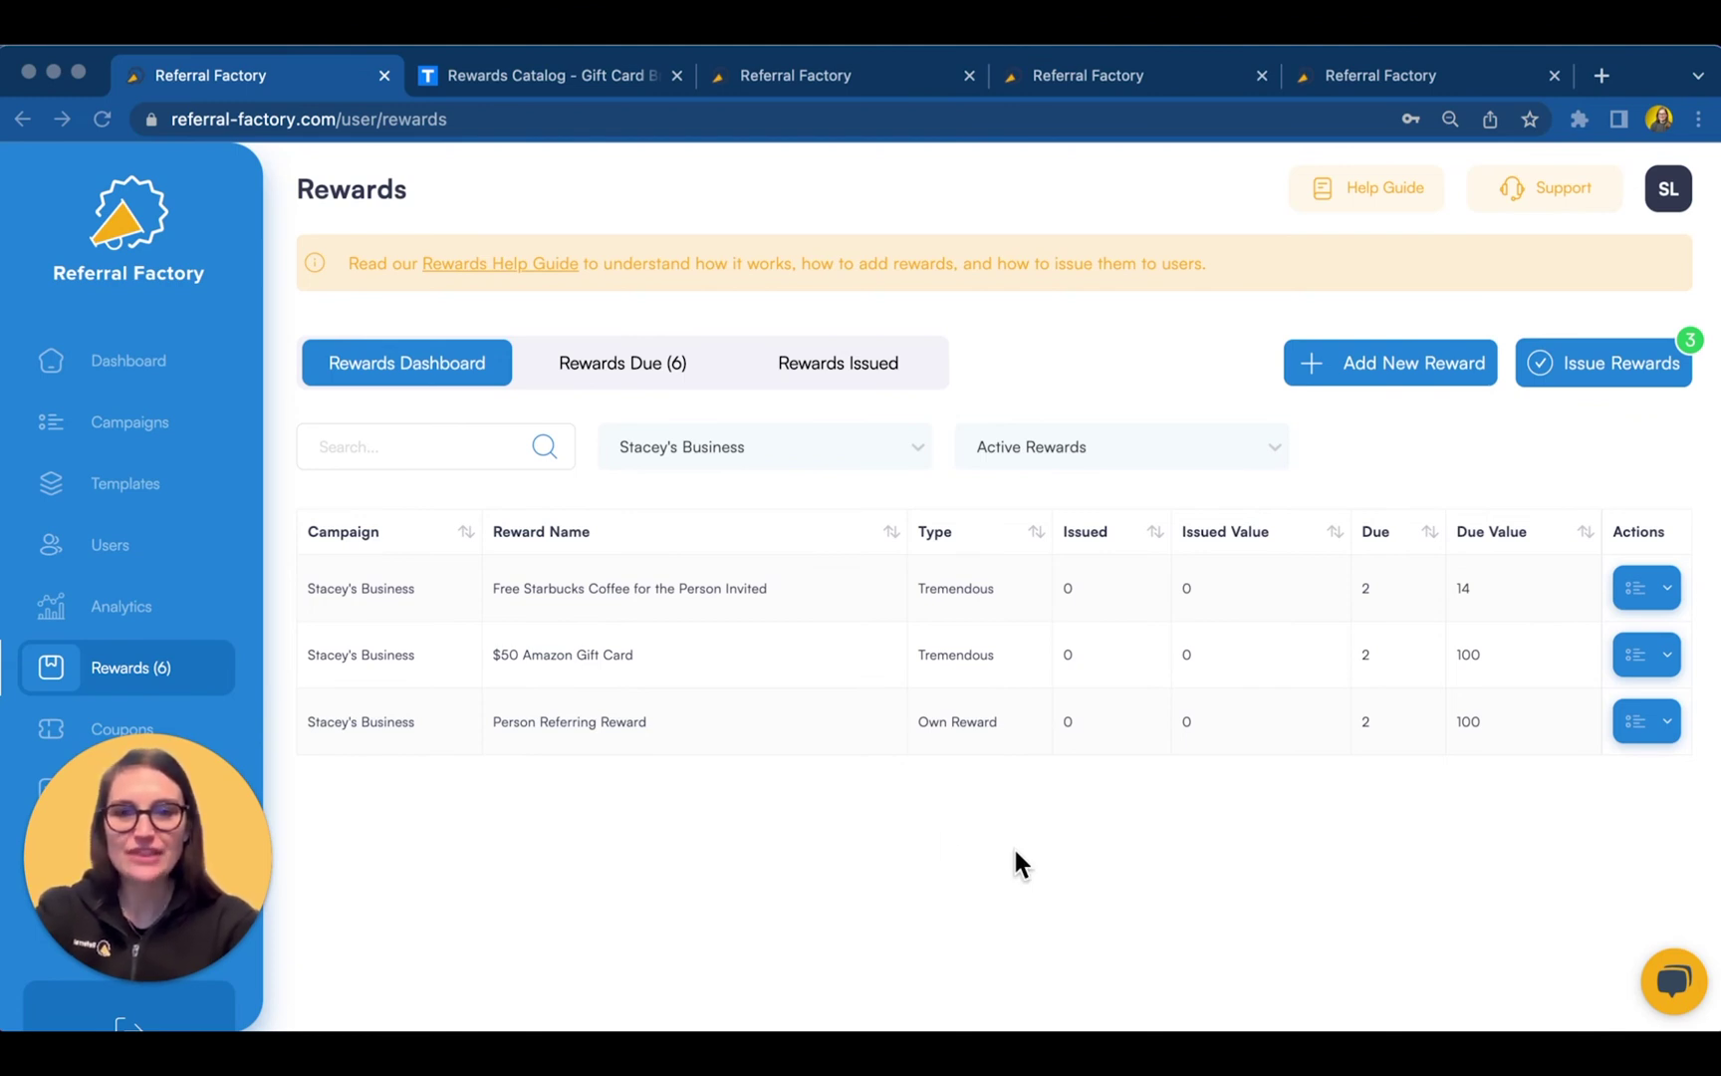
- Create reward 'Stacey's Reward' for the person referring in Stacey's Business, paid via Tremendous
{"action": "left_click", "coordinate": [1427, 363]}
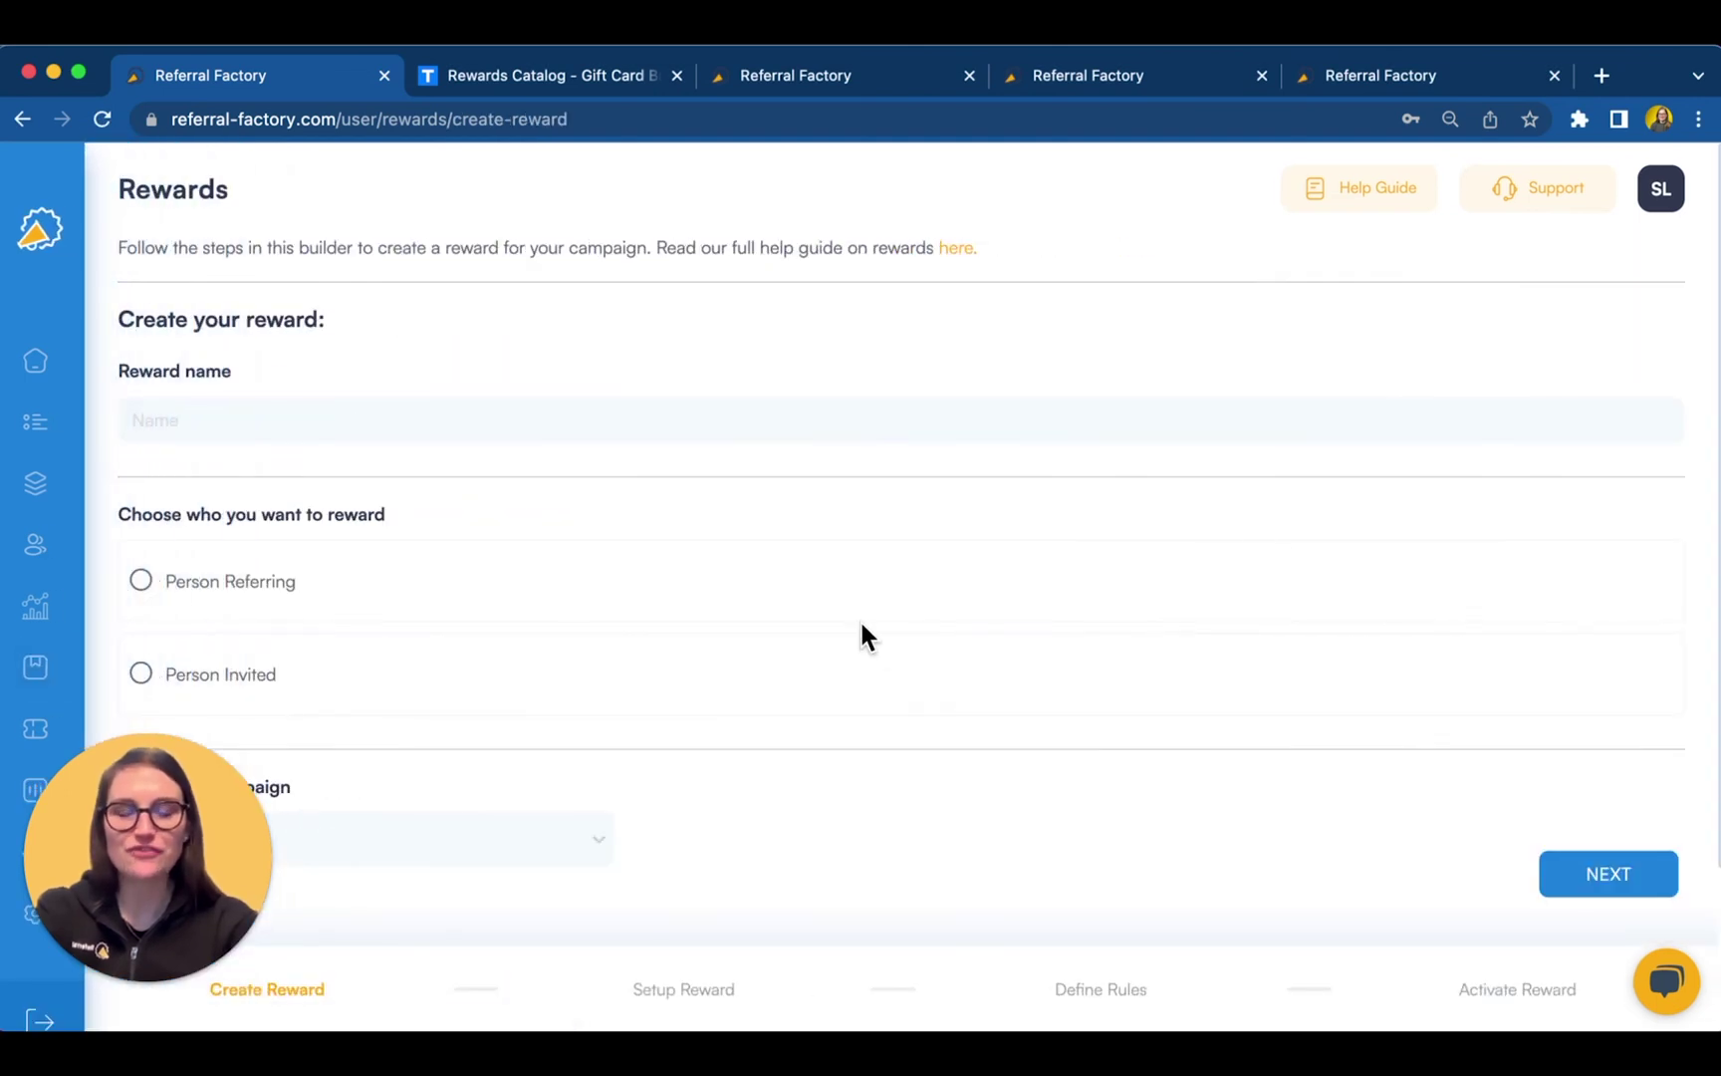
{"action": "left_click", "coordinate": [166, 434]}
{"action": "type", "text": "Stacey's Reward"}
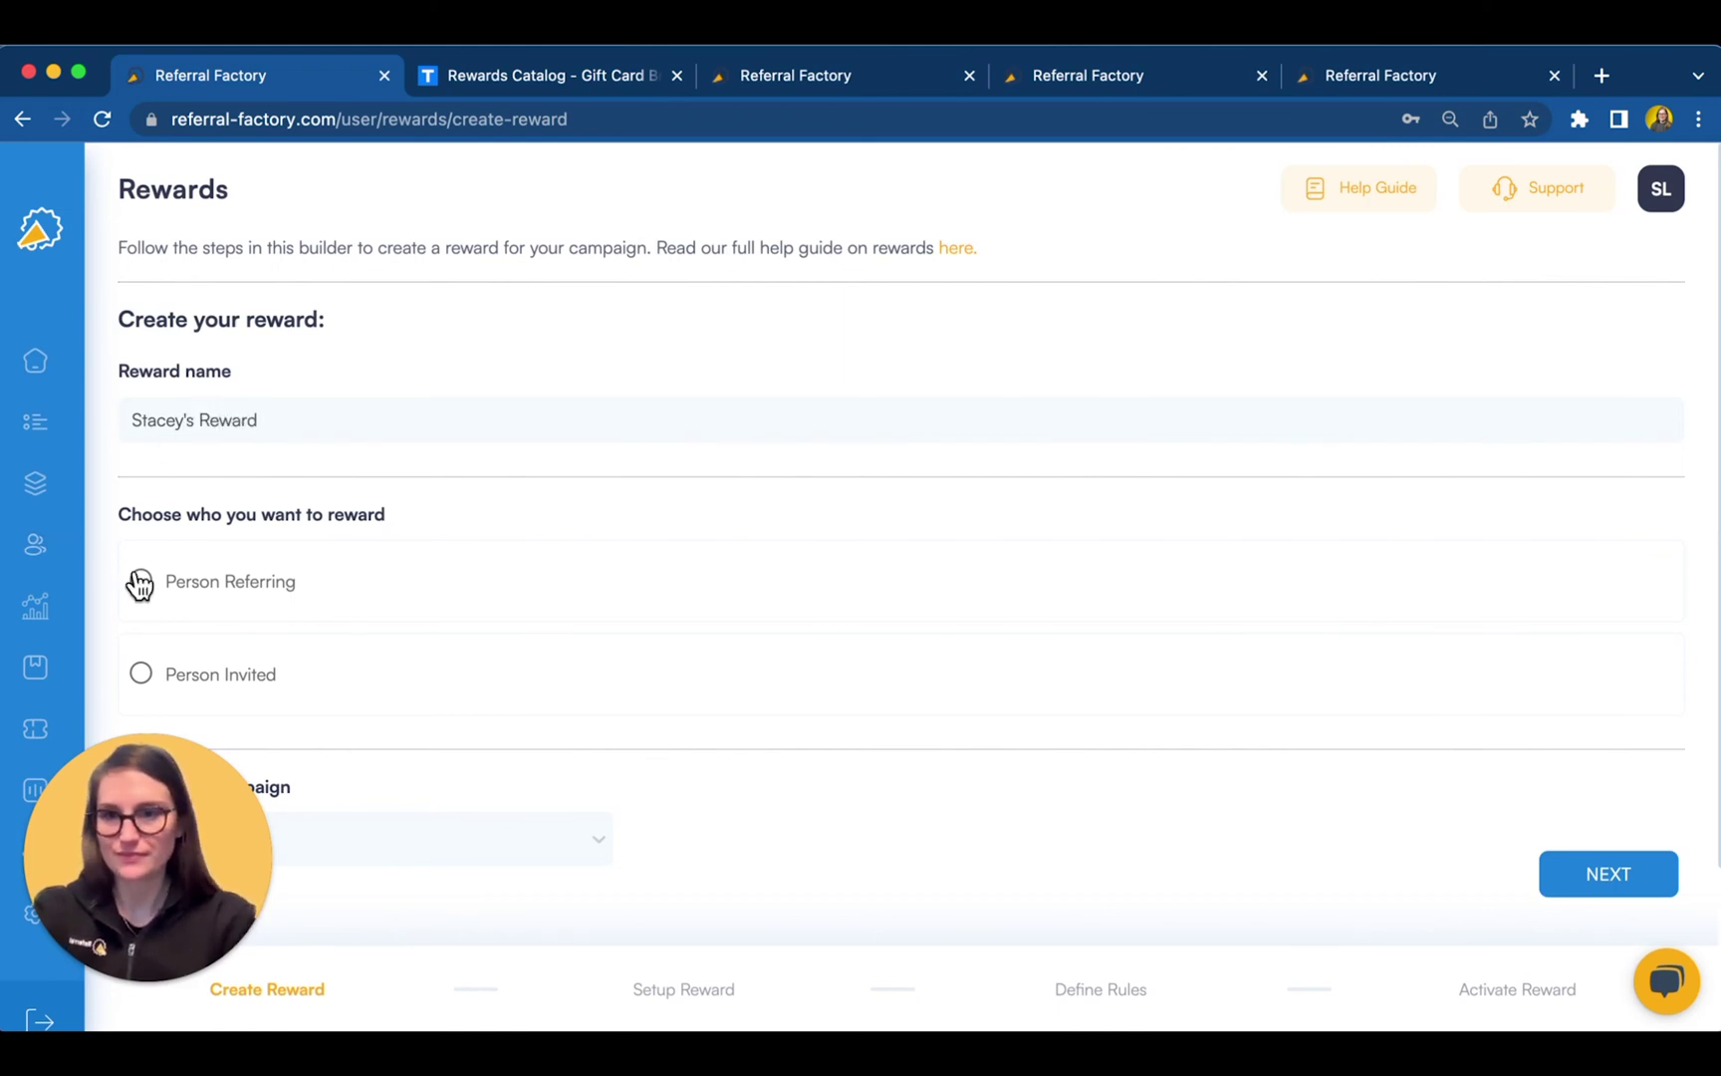
{"action": "left_click", "coordinate": [140, 580]}
{"action": "scroll", "coordinate": [408, 731], "scroll_direction": "down", "scroll_amount": 2}
{"action": "left_click", "coordinate": [386, 703]}
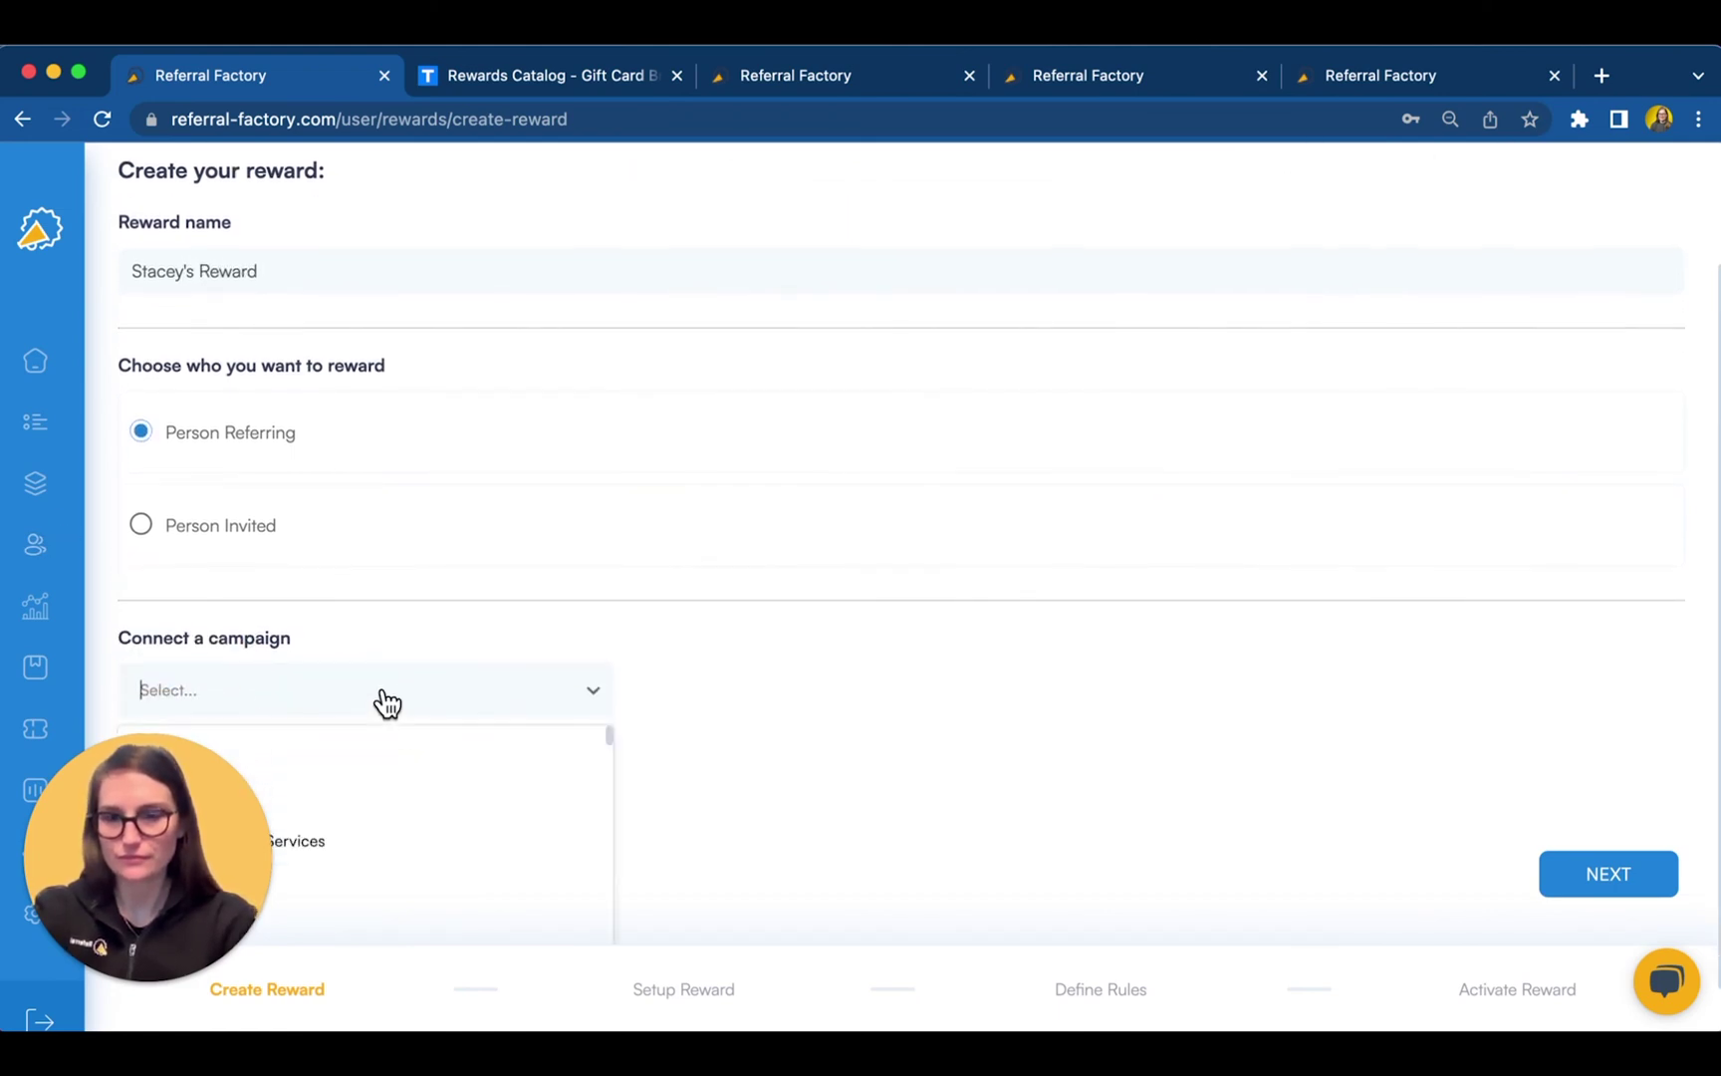
{"action": "left_click", "coordinate": [385, 802]}
{"action": "left_click", "coordinate": [1586, 878]}
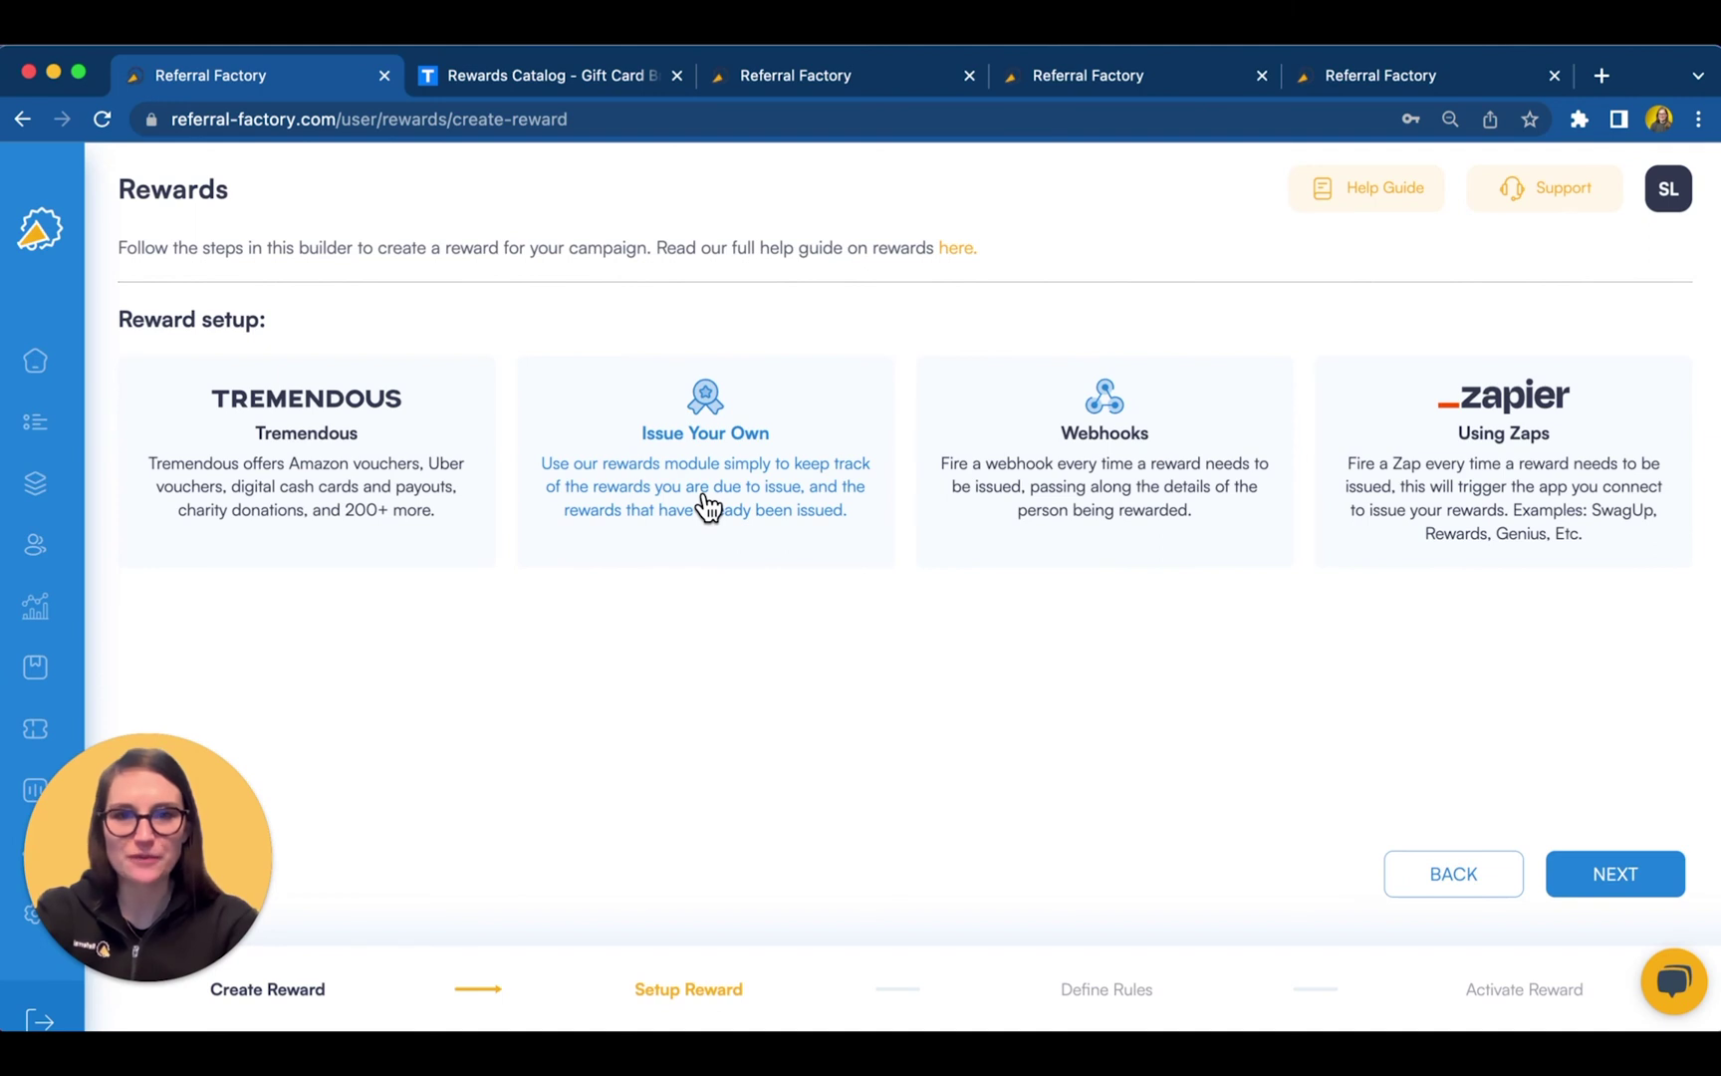
{"action": "left_click", "coordinate": [330, 482]}
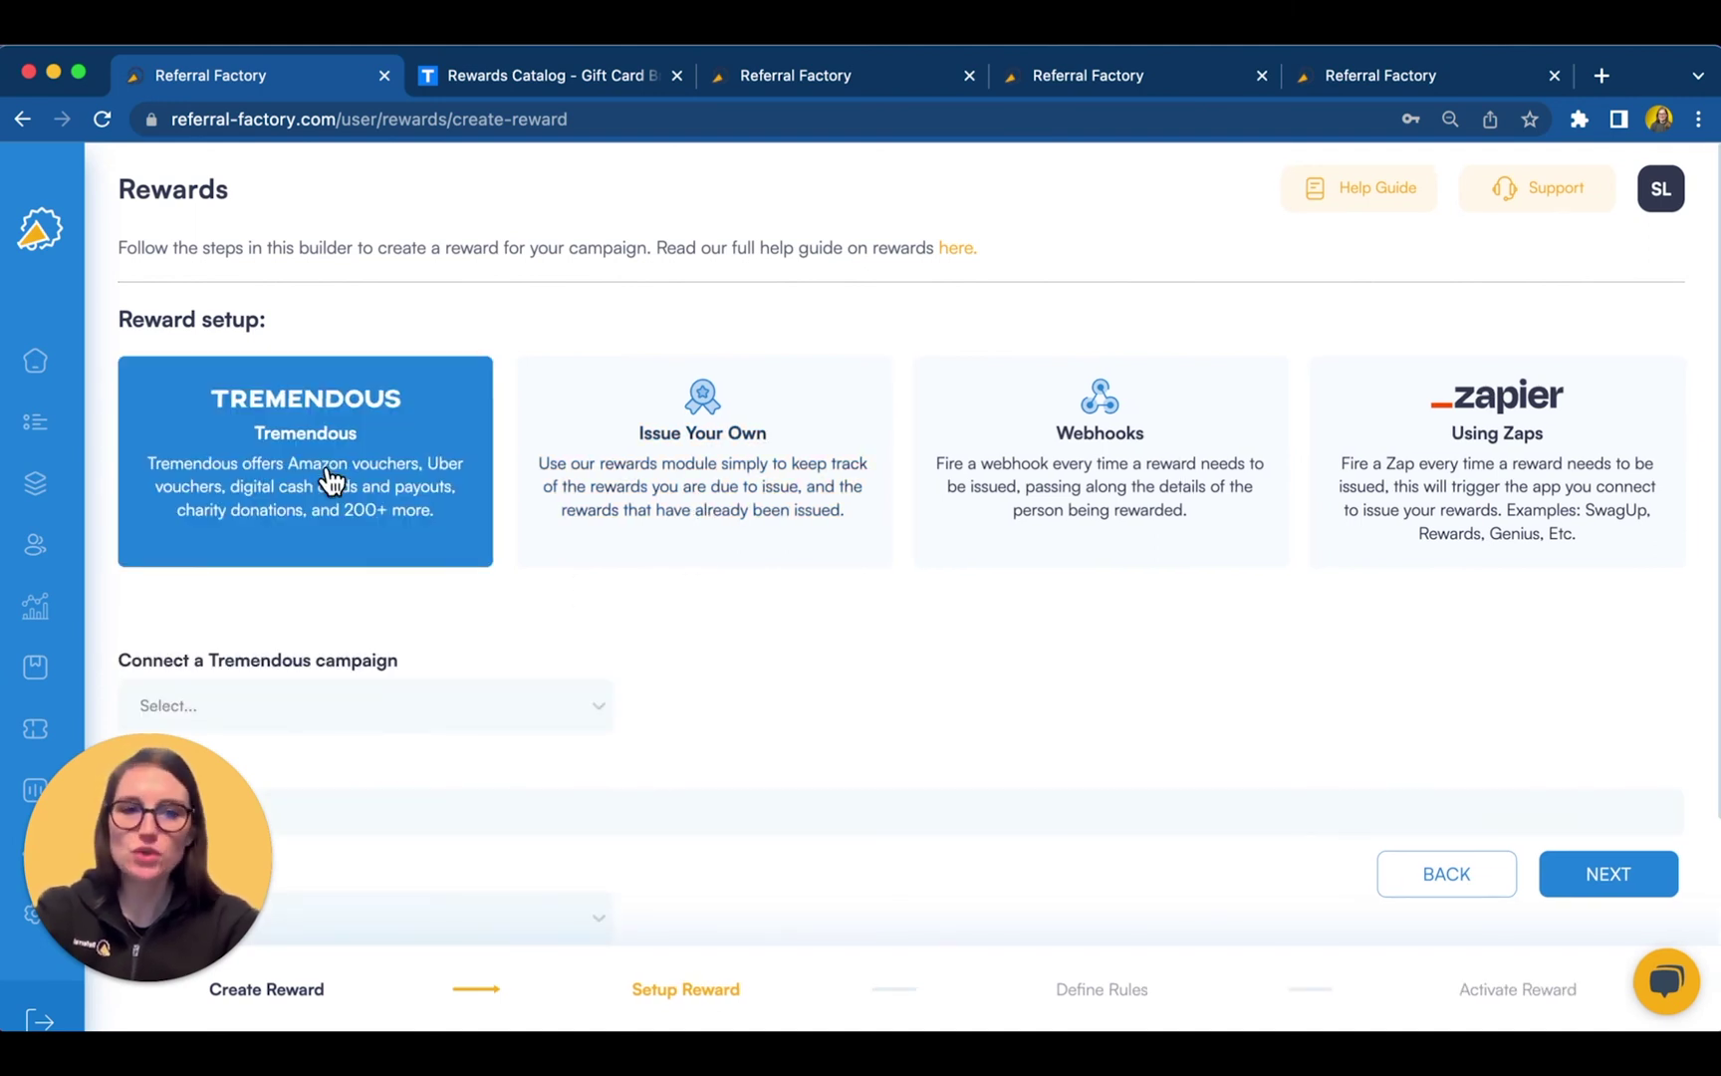
- Scroll through the Tremendous rewards catalog's USA/USD charity and gift options
{"action": "left_click", "coordinate": [579, 76]}
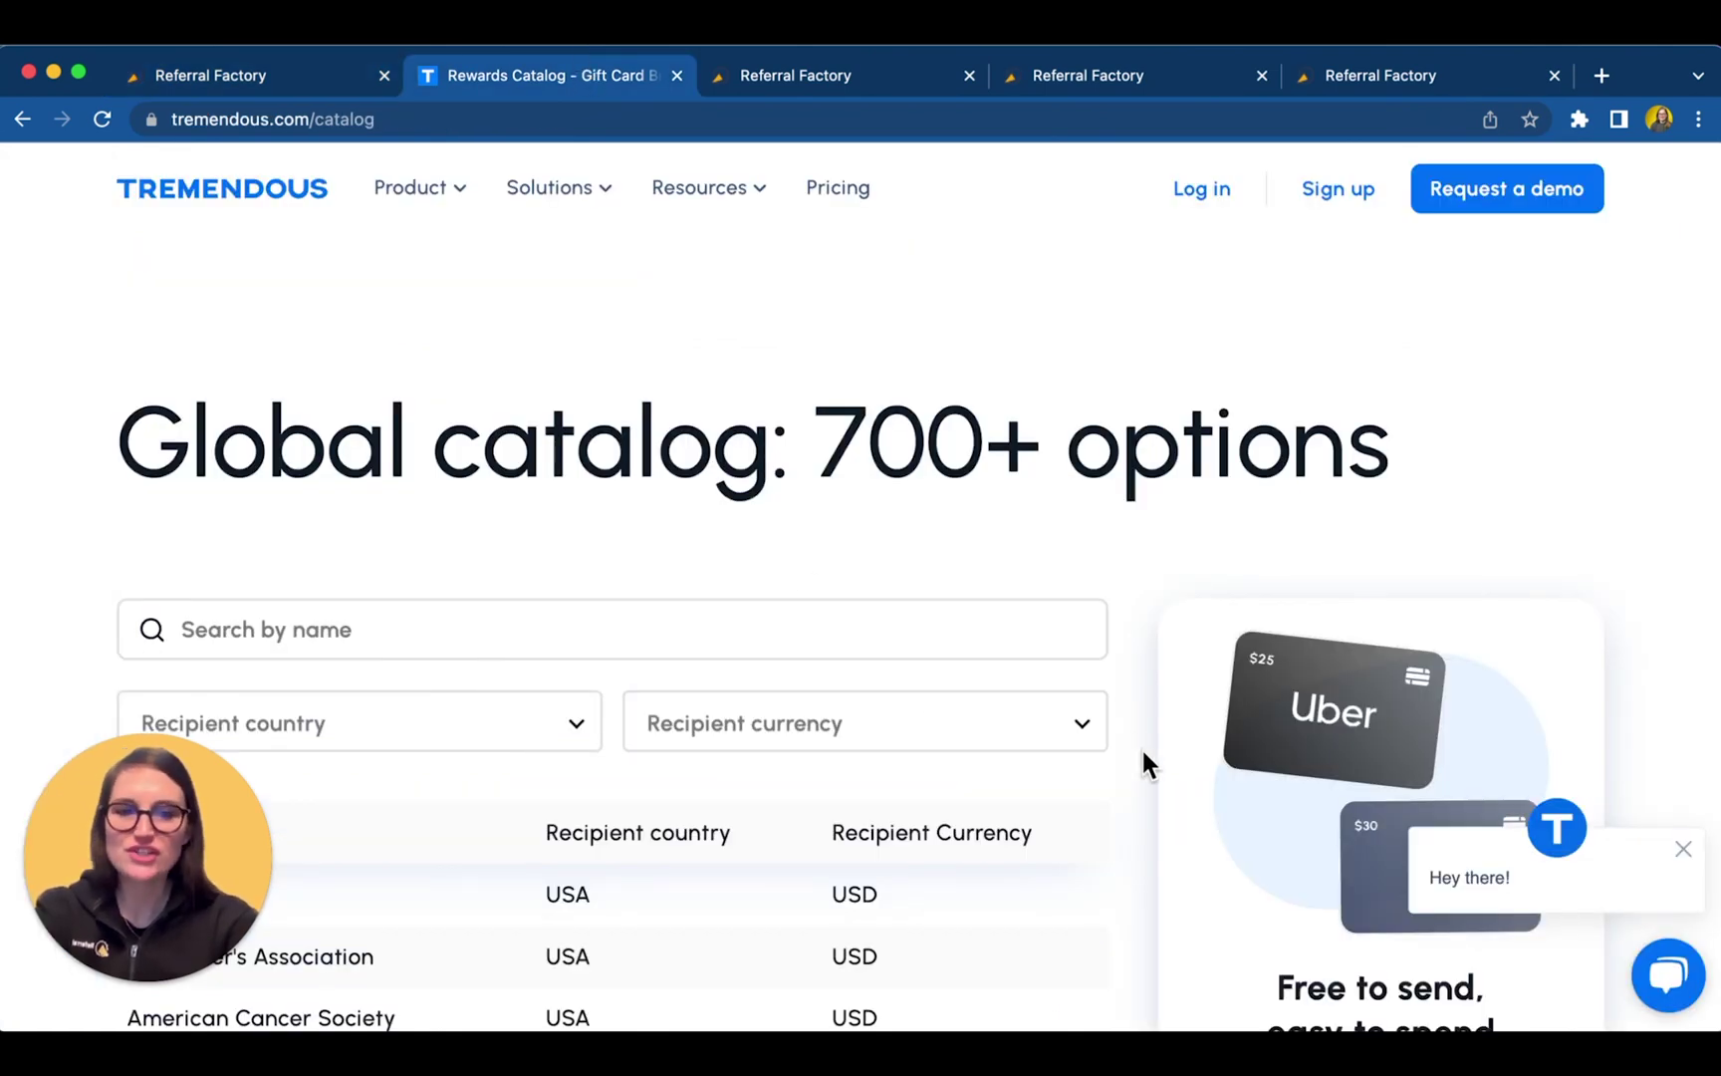
{"action": "scroll", "coordinate": [1142, 762], "scroll_direction": "down", "scroll_amount": 3}
{"action": "scroll", "coordinate": [1143, 754], "scroll_direction": "down", "scroll_amount": 4}
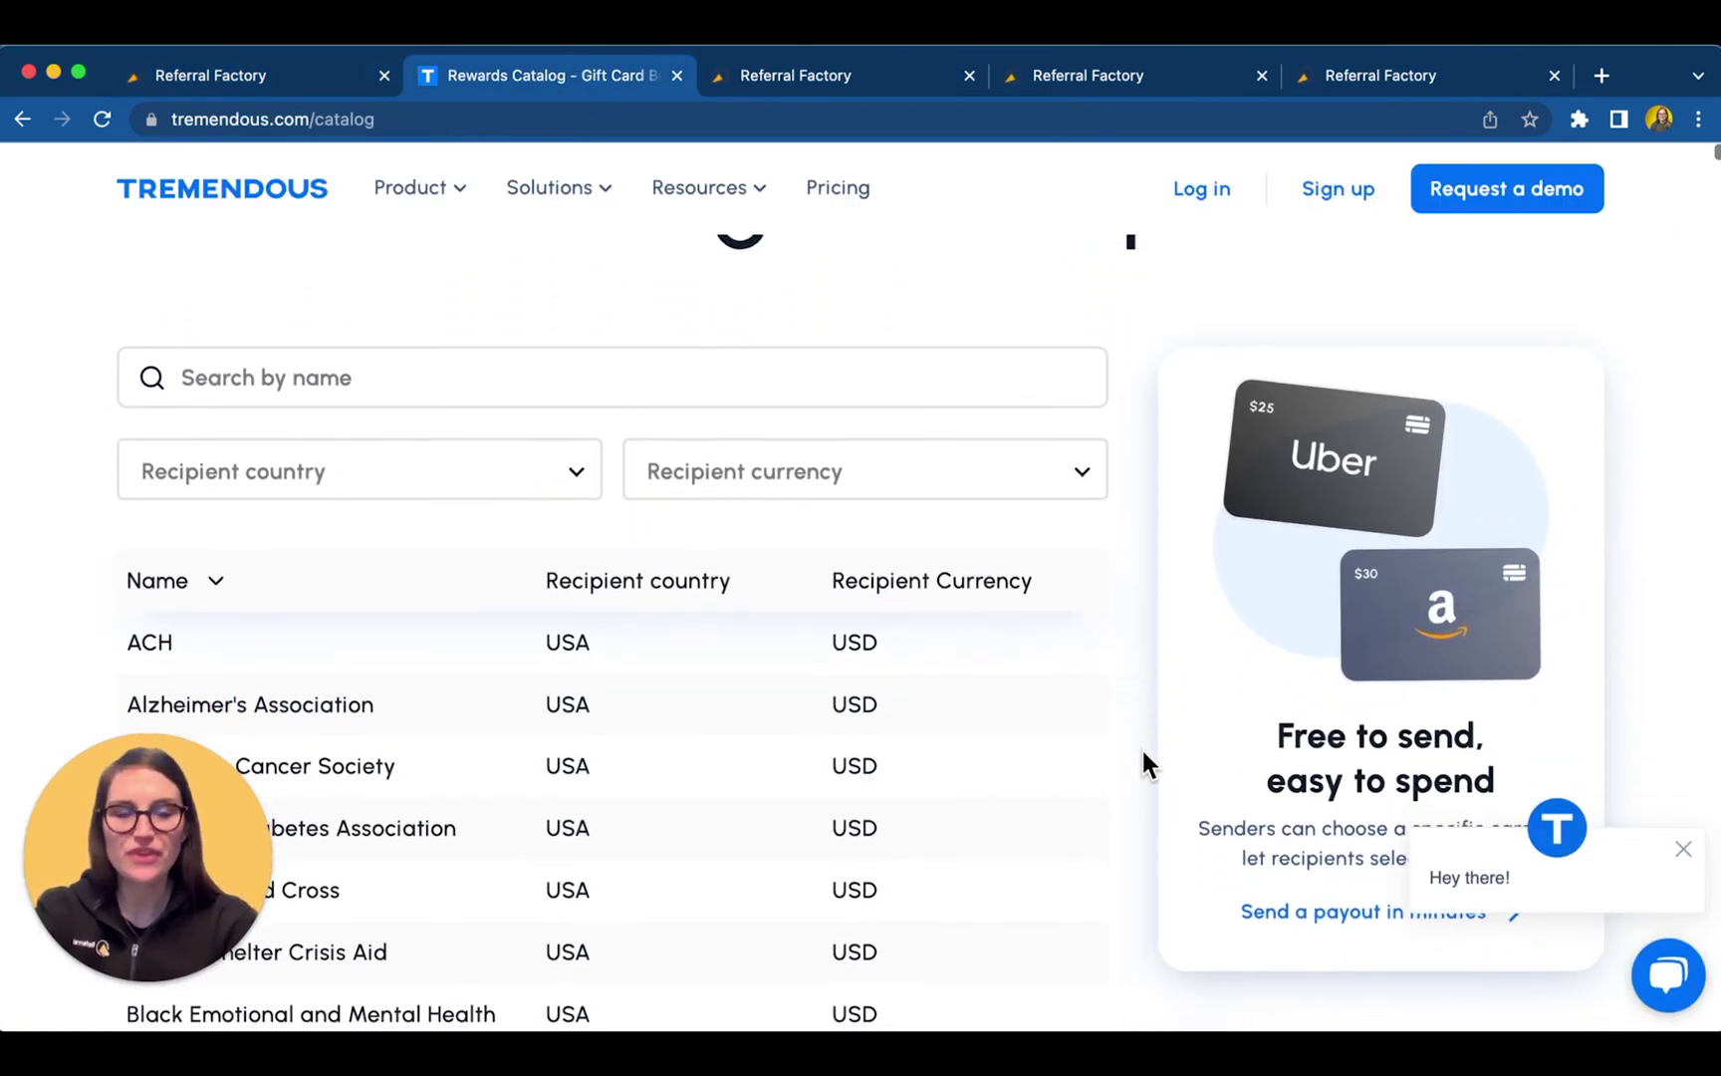
{"action": "scroll", "coordinate": [1142, 754], "scroll_direction": "down", "scroll_amount": 5}
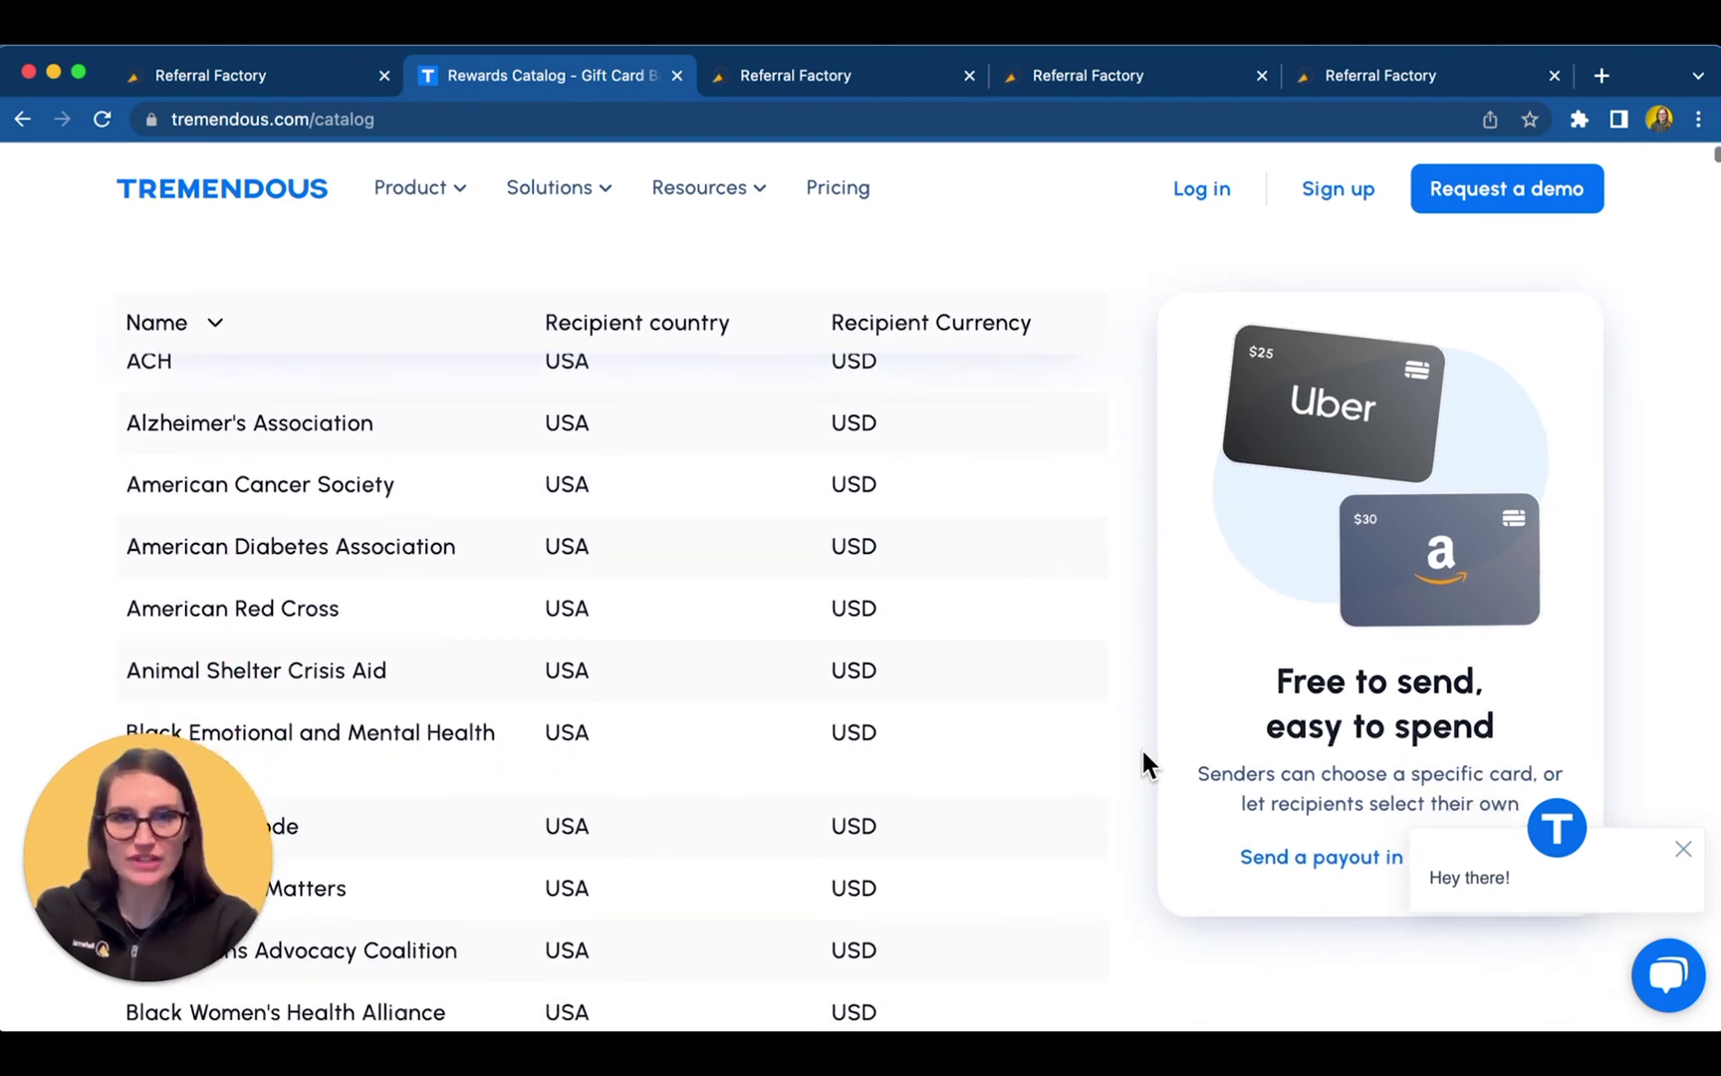
{"action": "scroll", "coordinate": [1142, 754], "scroll_direction": "down", "scroll_amount": 5}
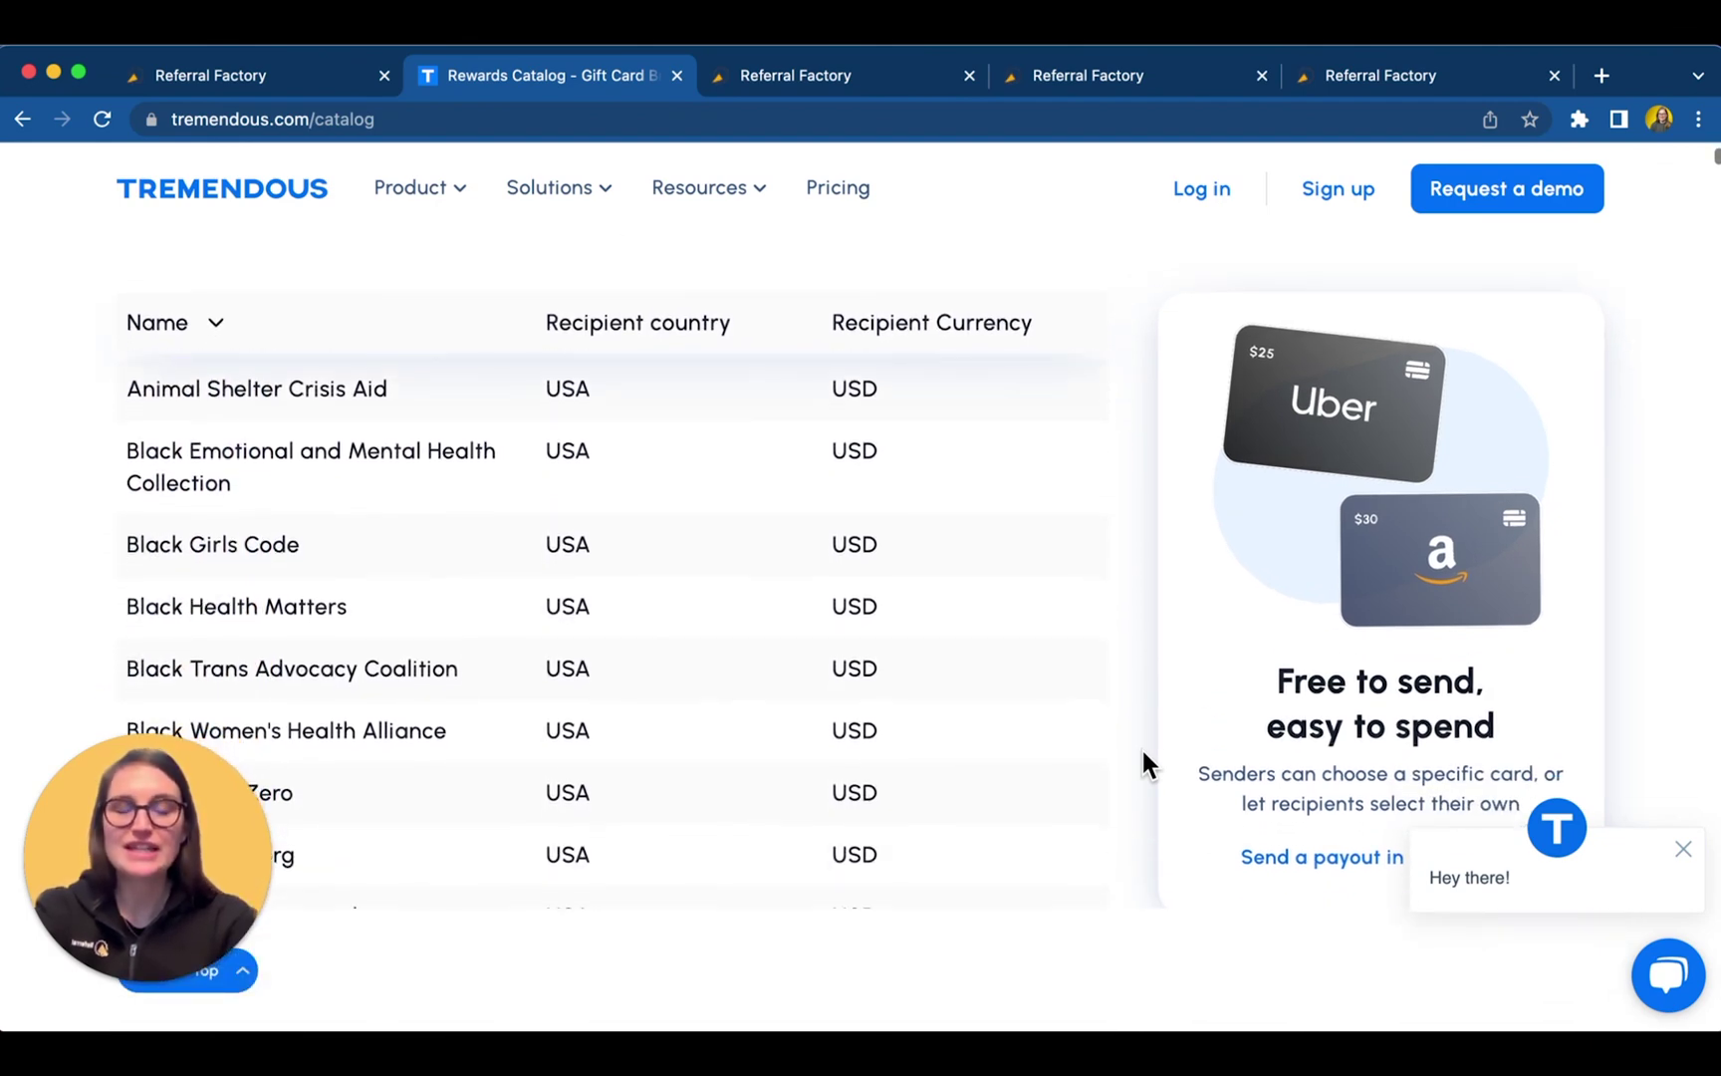
{"action": "scroll", "coordinate": [1140, 746], "scroll_direction": "down", "scroll_amount": 2}
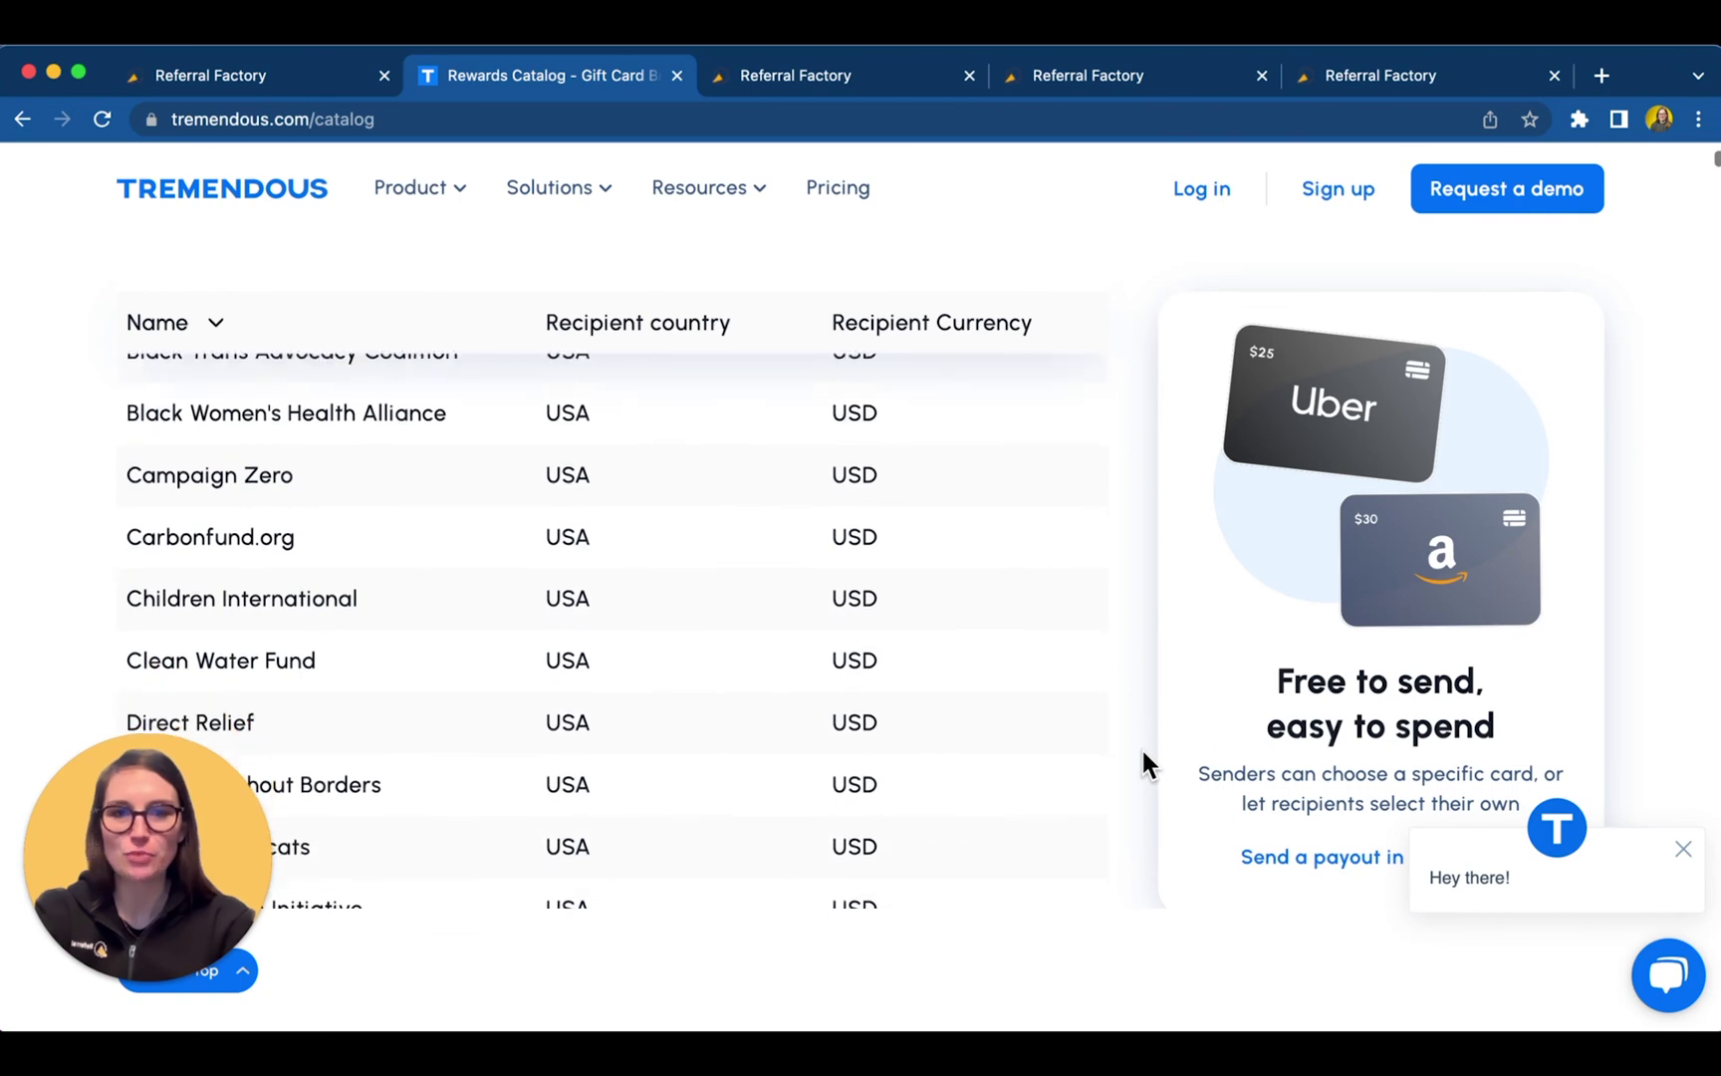
- Review the $114.00 rewards-due basket, then view the invited person's REFER020 coupon page
{"action": "left_click", "coordinate": [842, 81]}
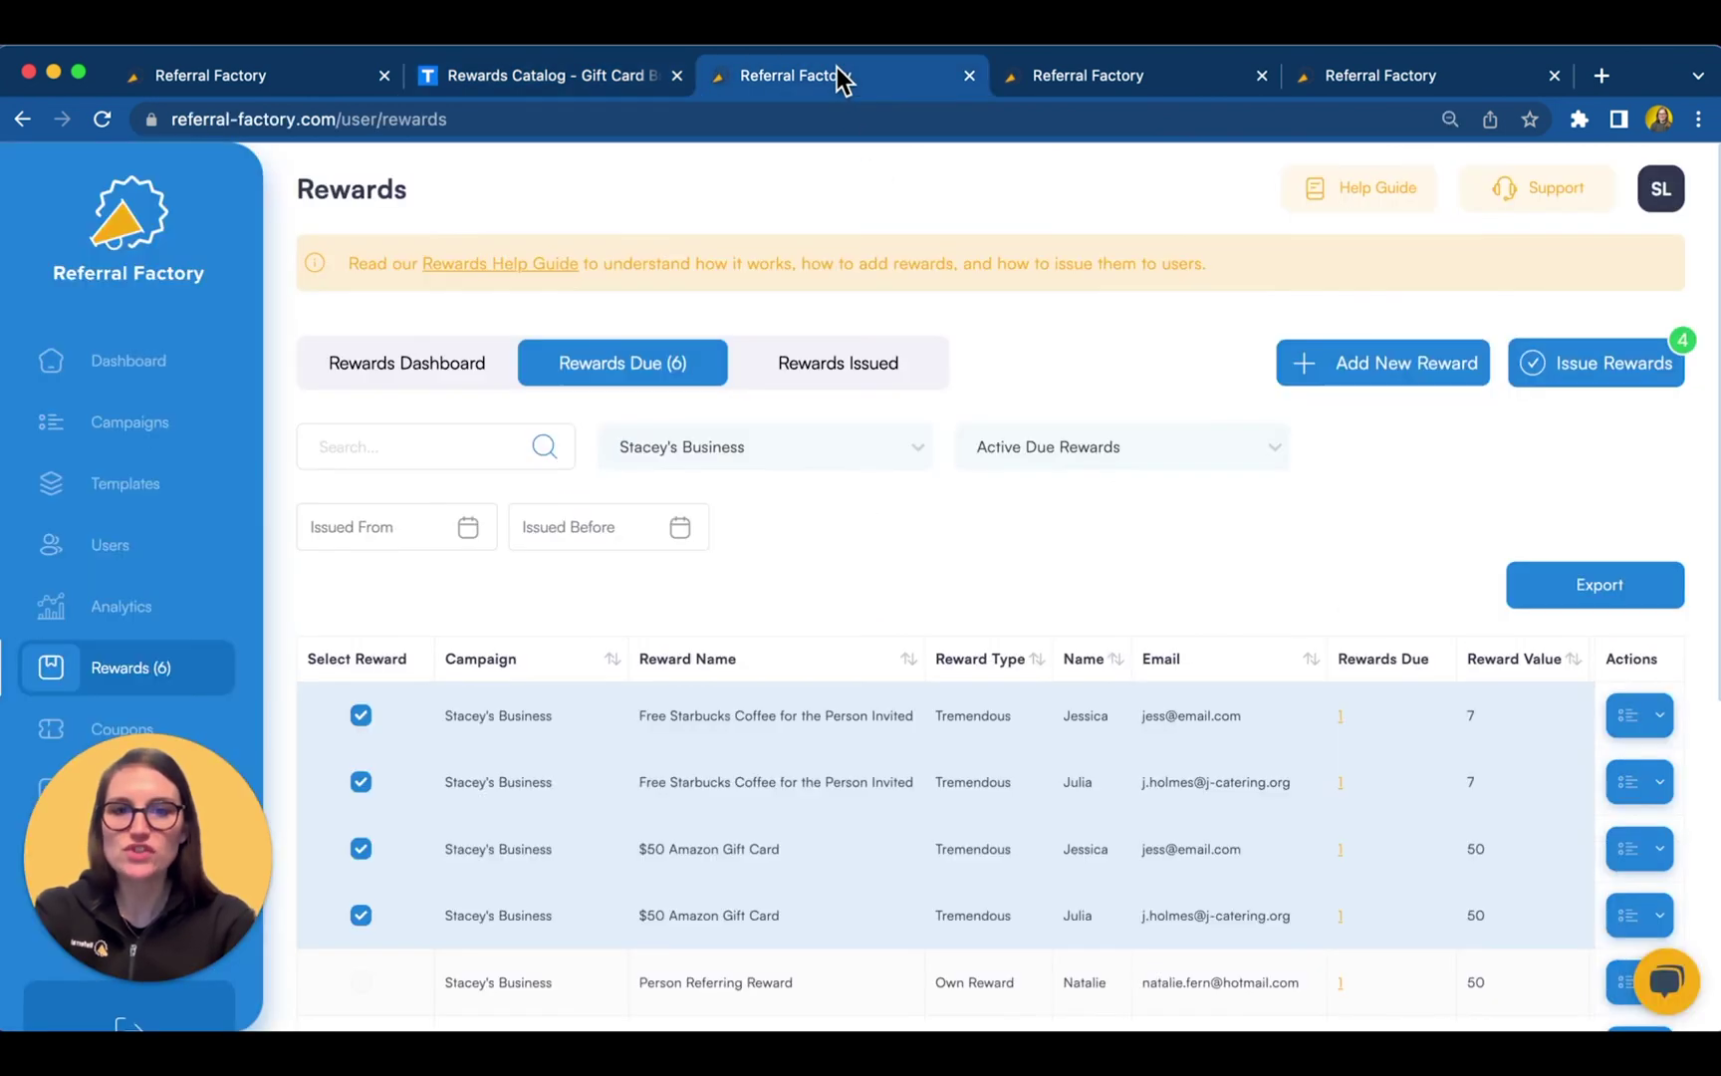
{"action": "left_click", "coordinate": [1593, 364]}
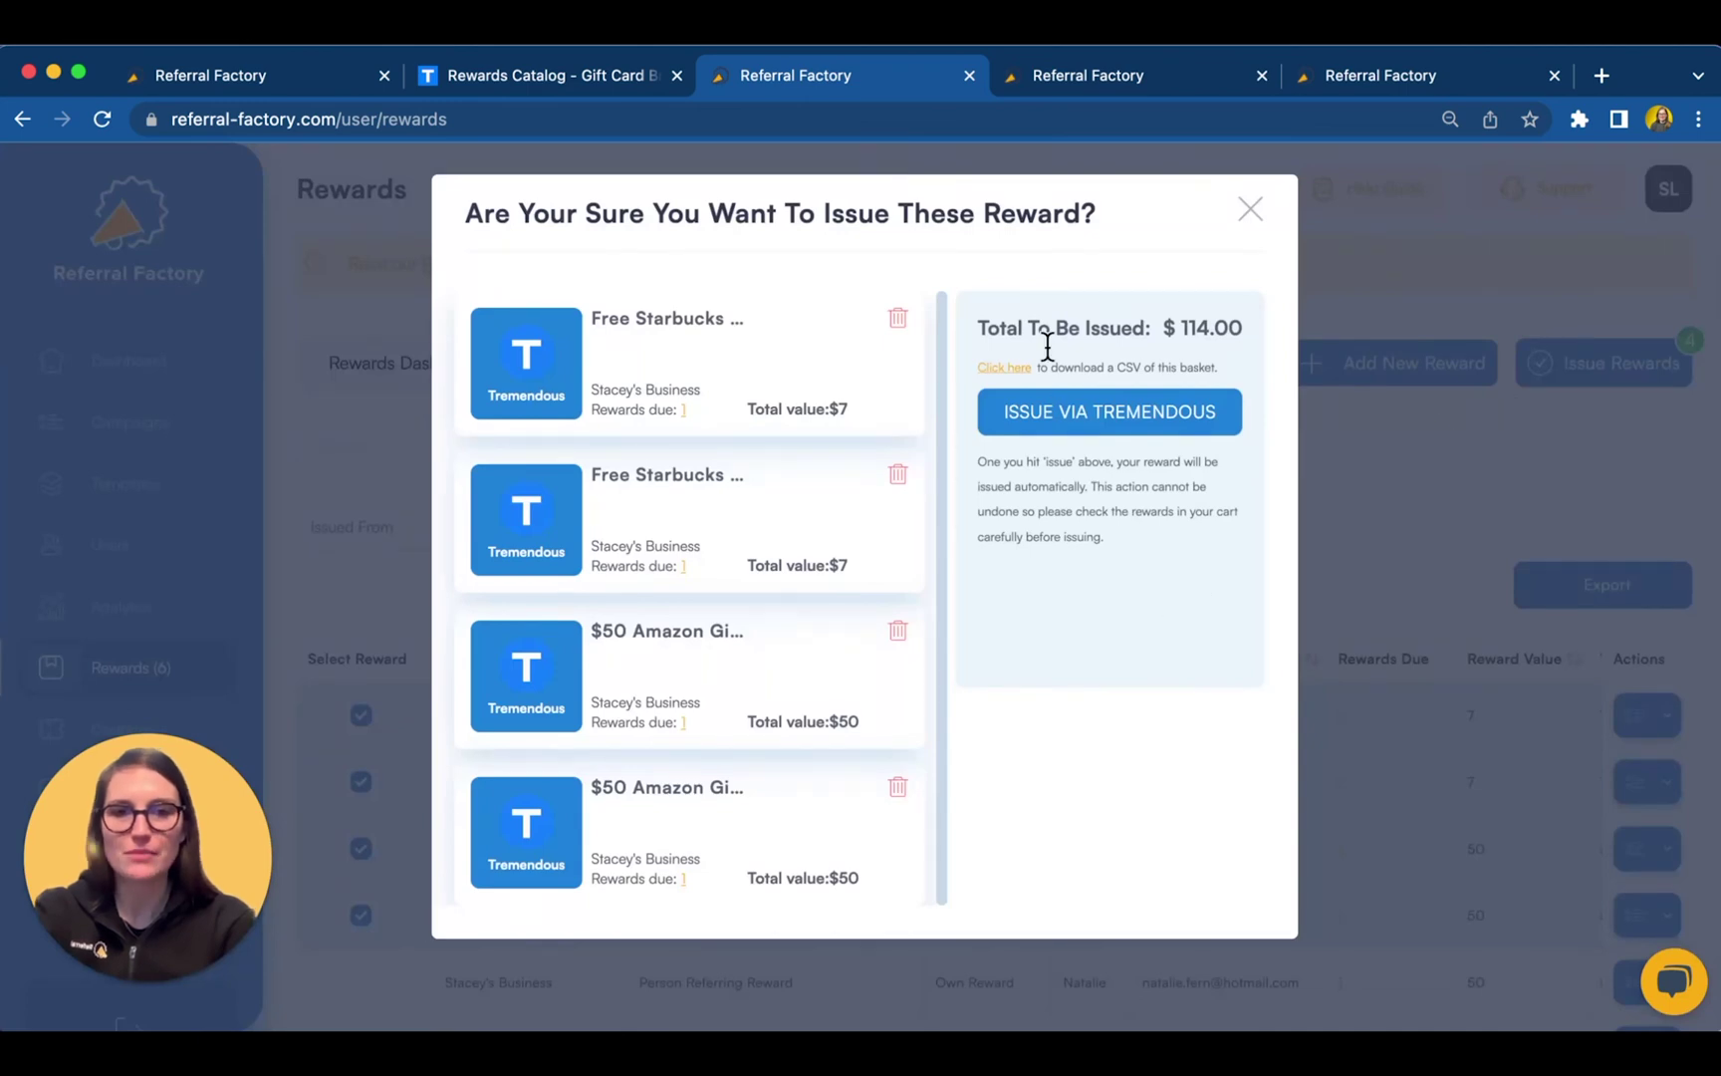
{"action": "left_click", "coordinate": [1102, 71]}
{"action": "scroll", "coordinate": [1311, 667], "scroll_direction": "down", "scroll_amount": 5}
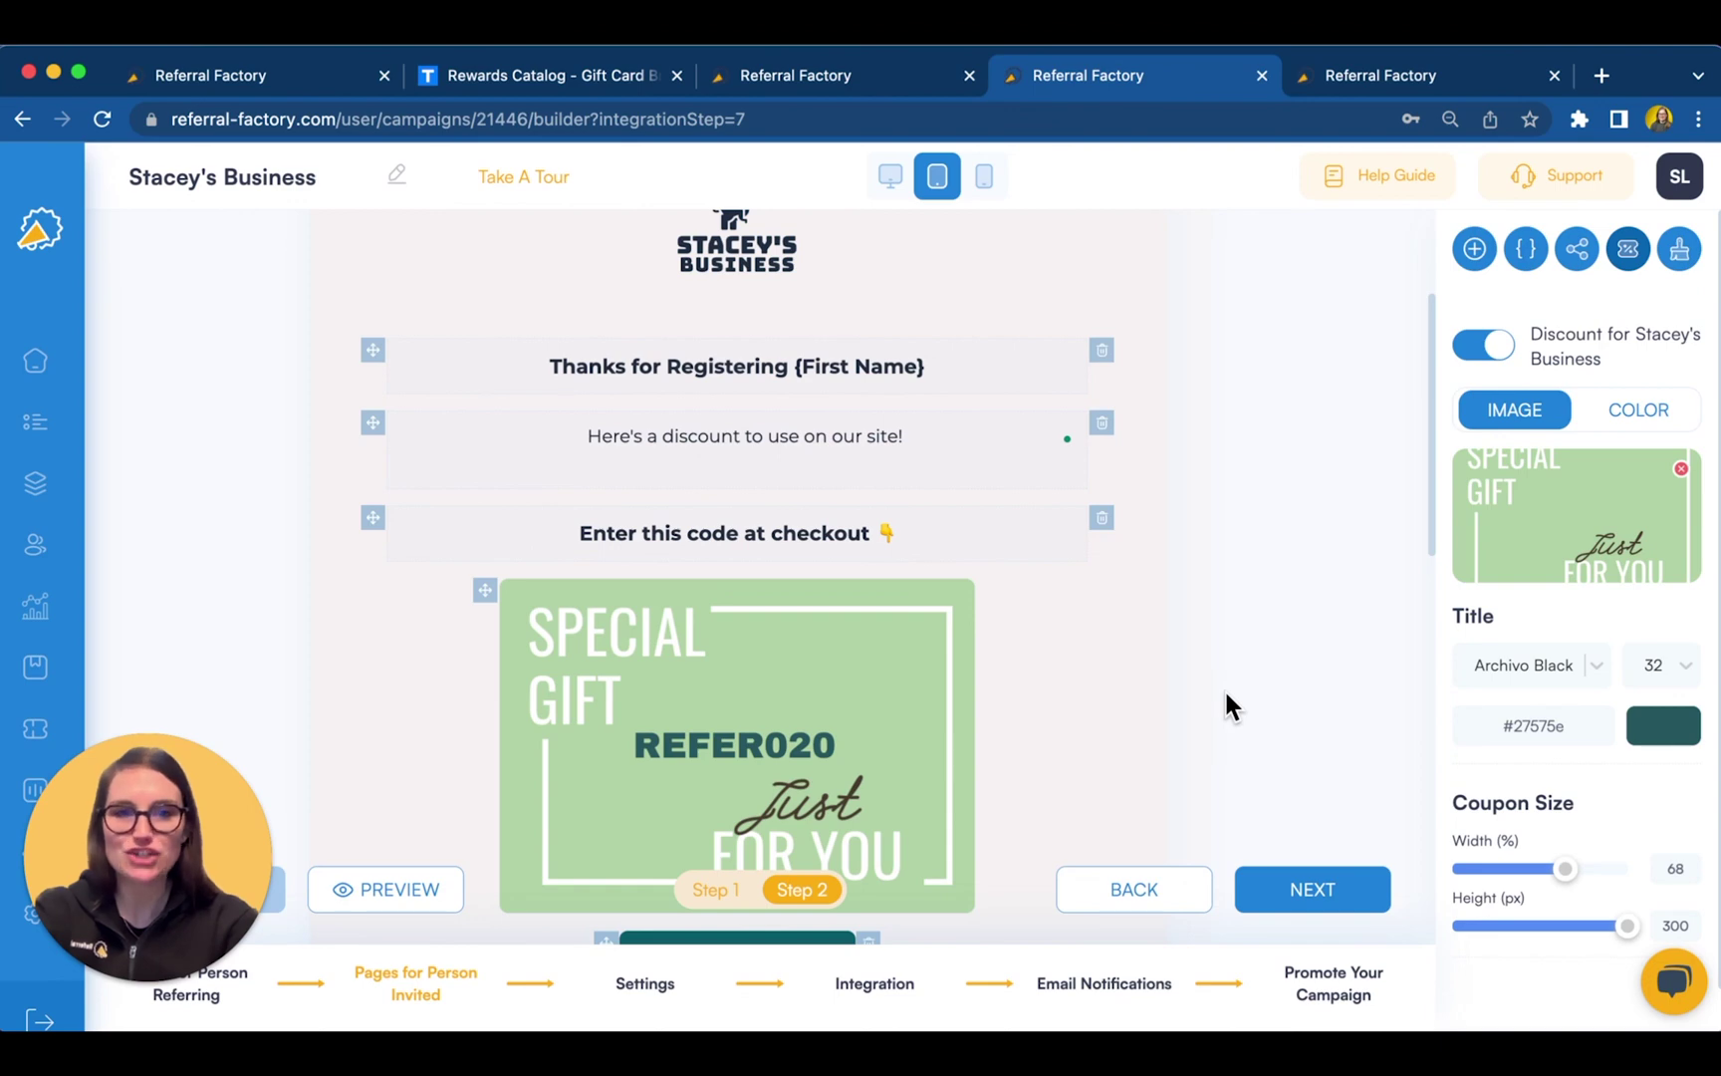
- Scroll to the Shop Now button and open Coupons showing the Stacey's Business discount batch
{"action": "scroll", "coordinate": [1225, 704], "scroll_direction": "down", "scroll_amount": 1}
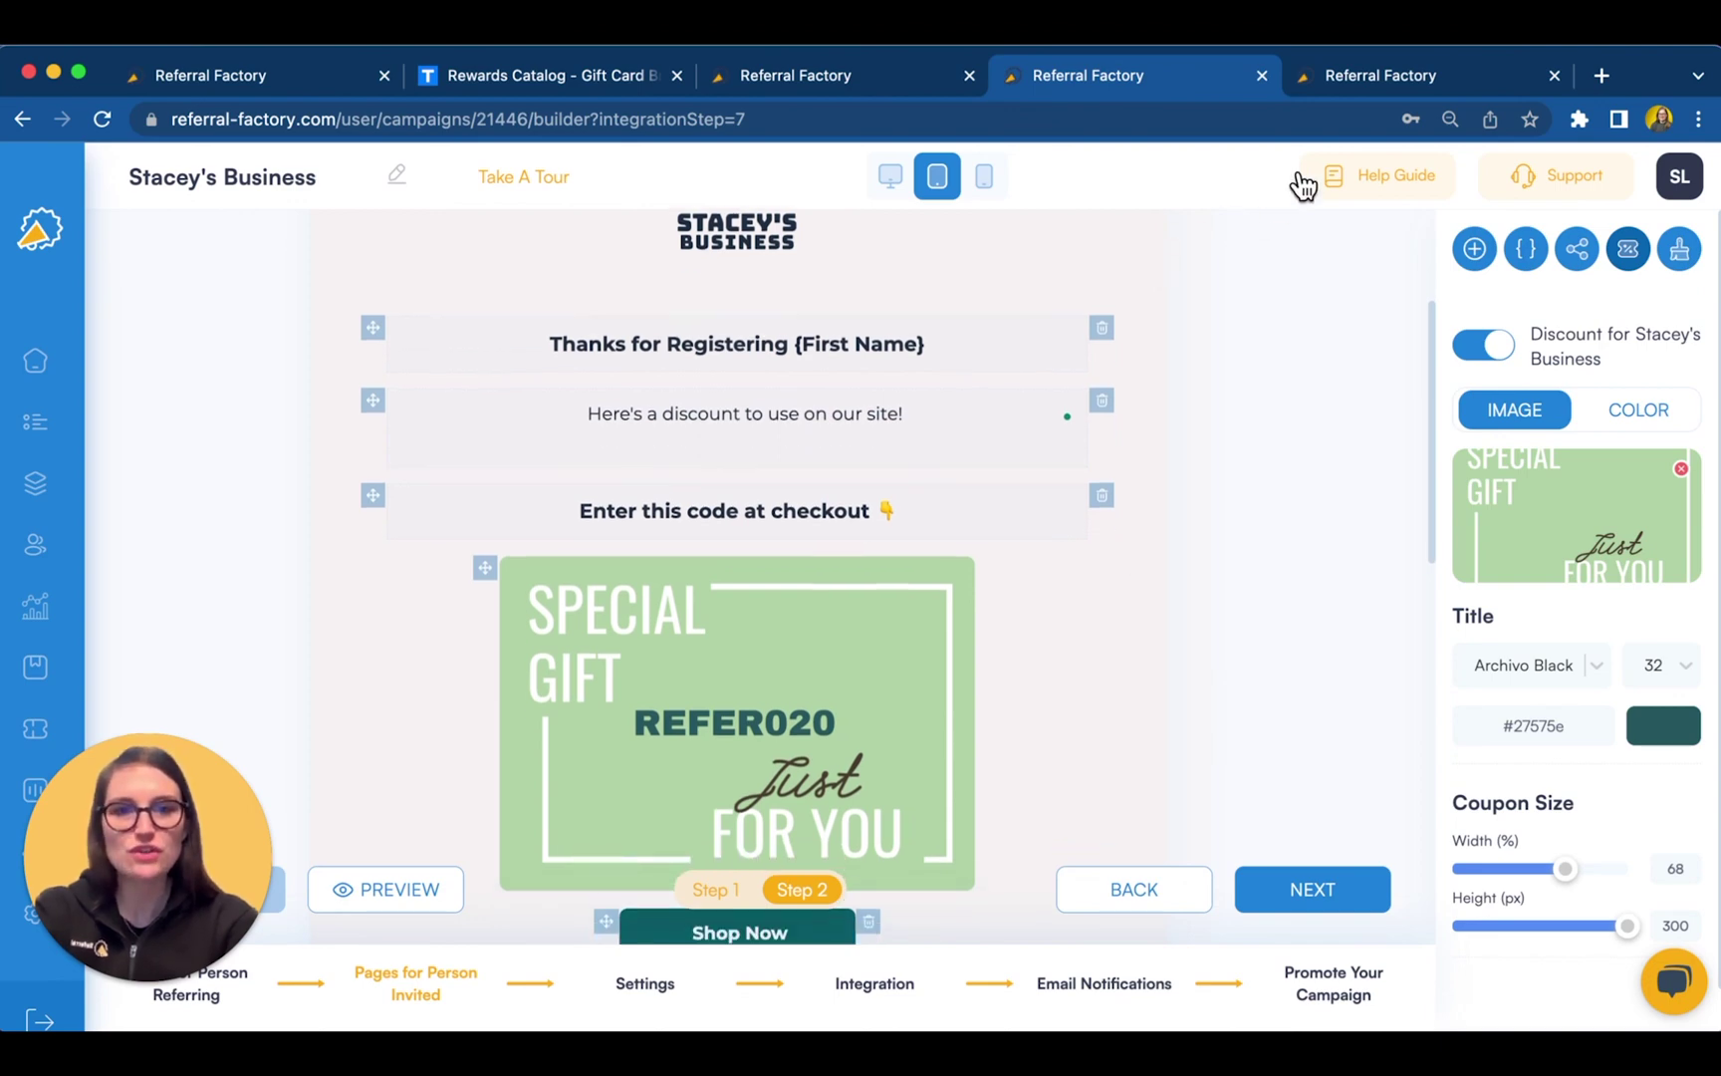
{"action": "left_click", "coordinate": [1429, 80]}
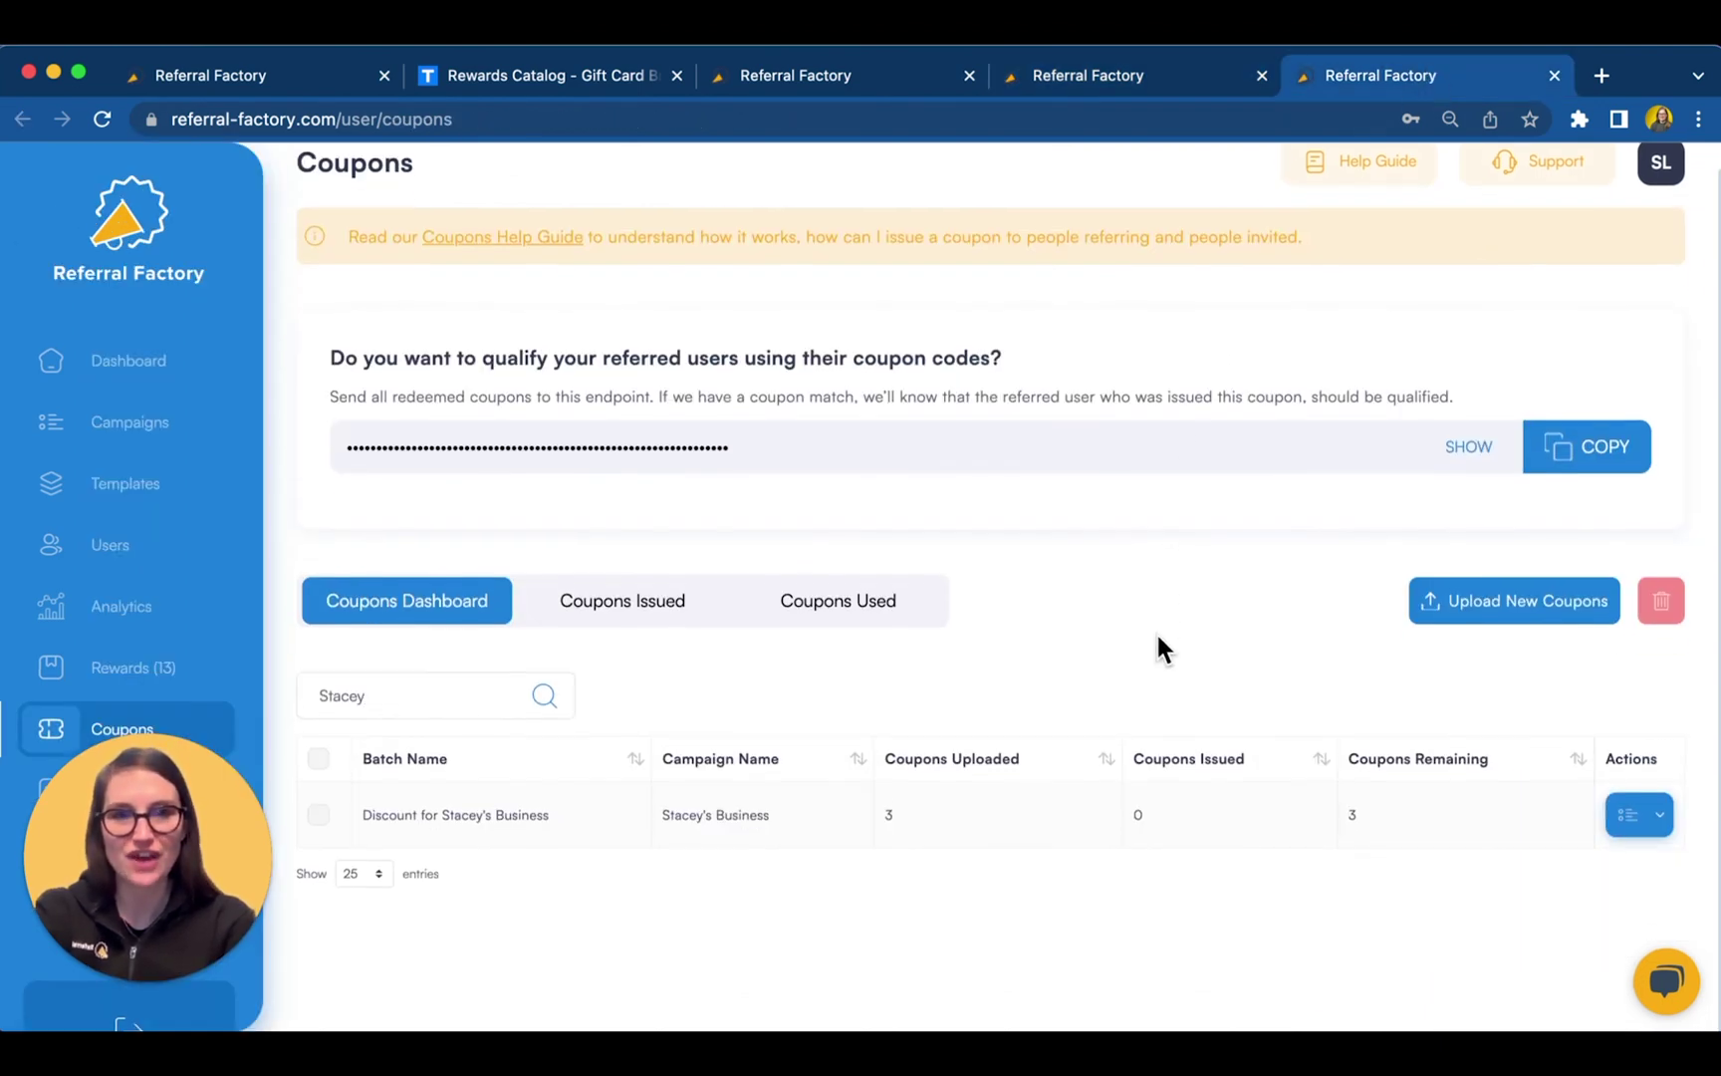